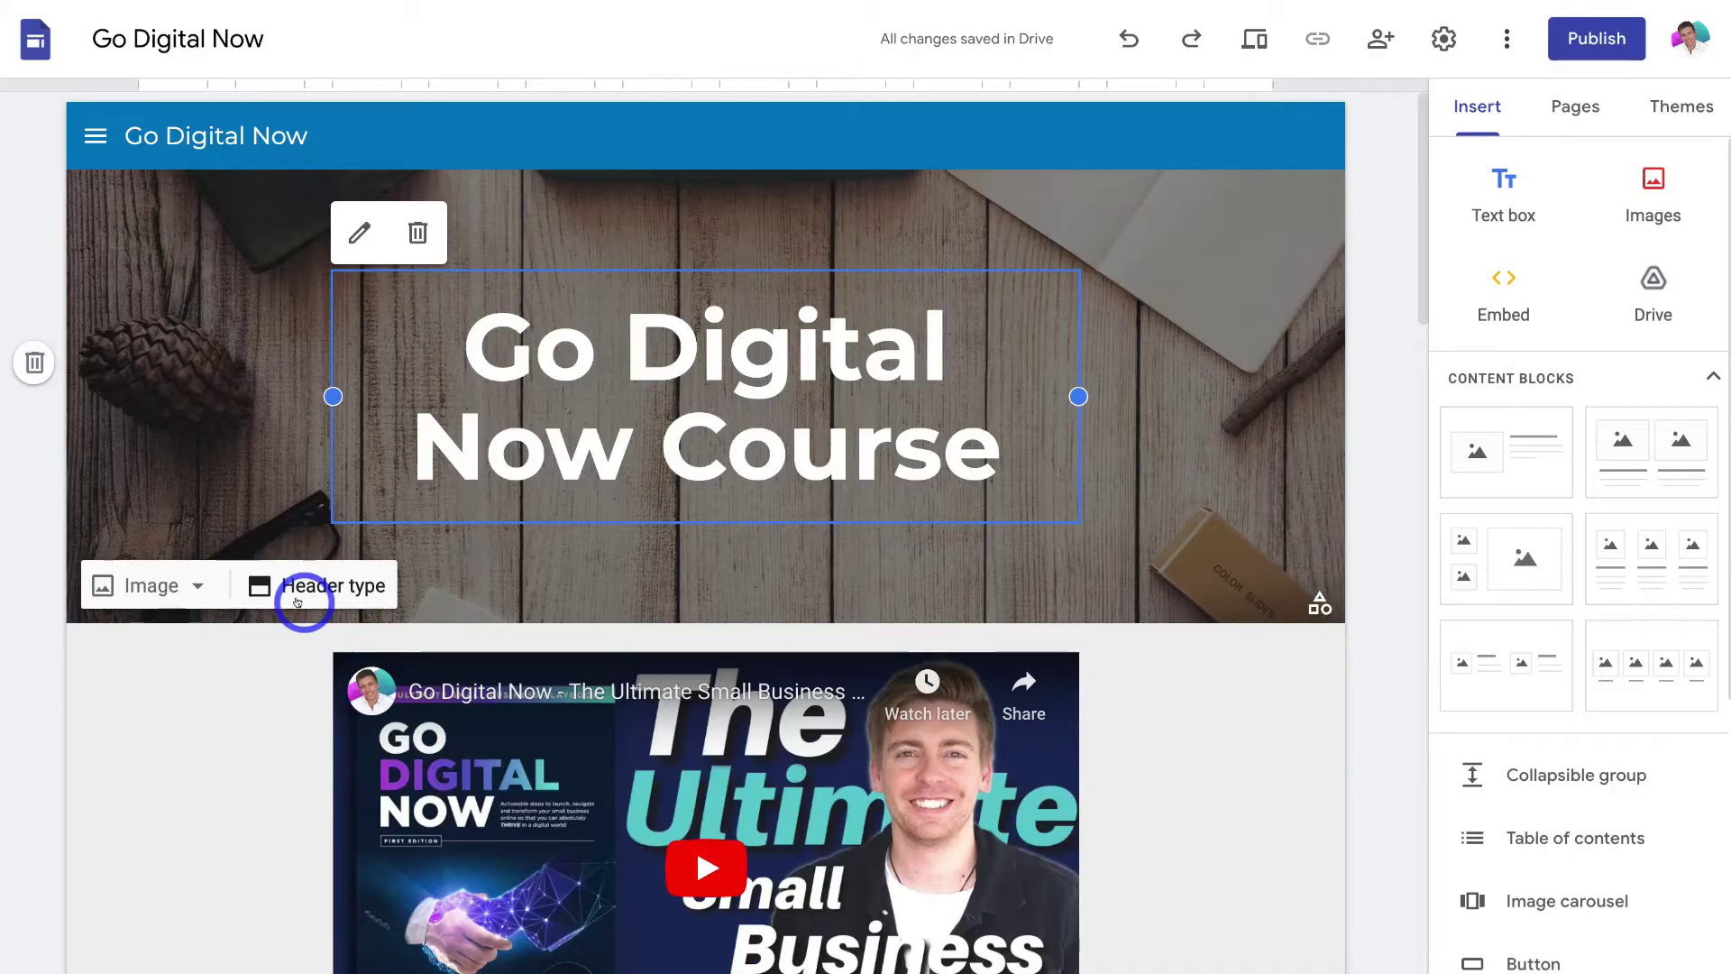
# Examine the Go Digital Now sales page and the elements available for insertion, from content blocks to social links, YouTube and Sheets
pyautogui.scroll(-5, 201, 665)
pyautogui.scroll(-2, 271, 674)
pyautogui.click(663, 838)
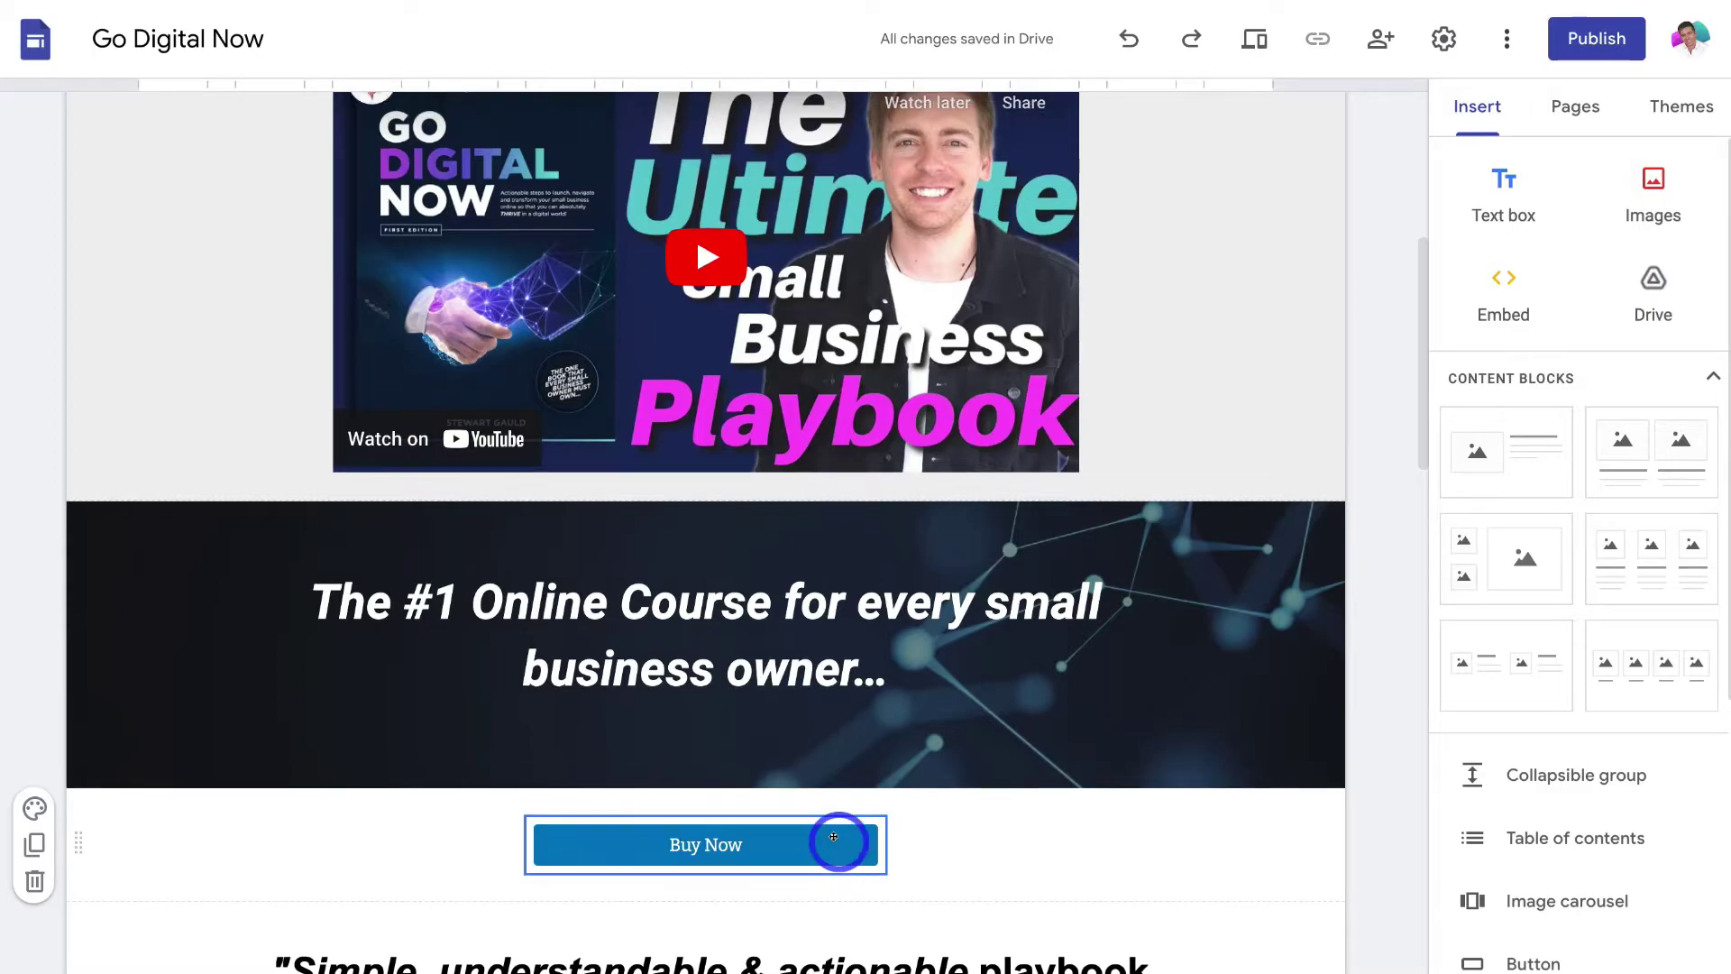
pyautogui.scroll(7, 833, 836)
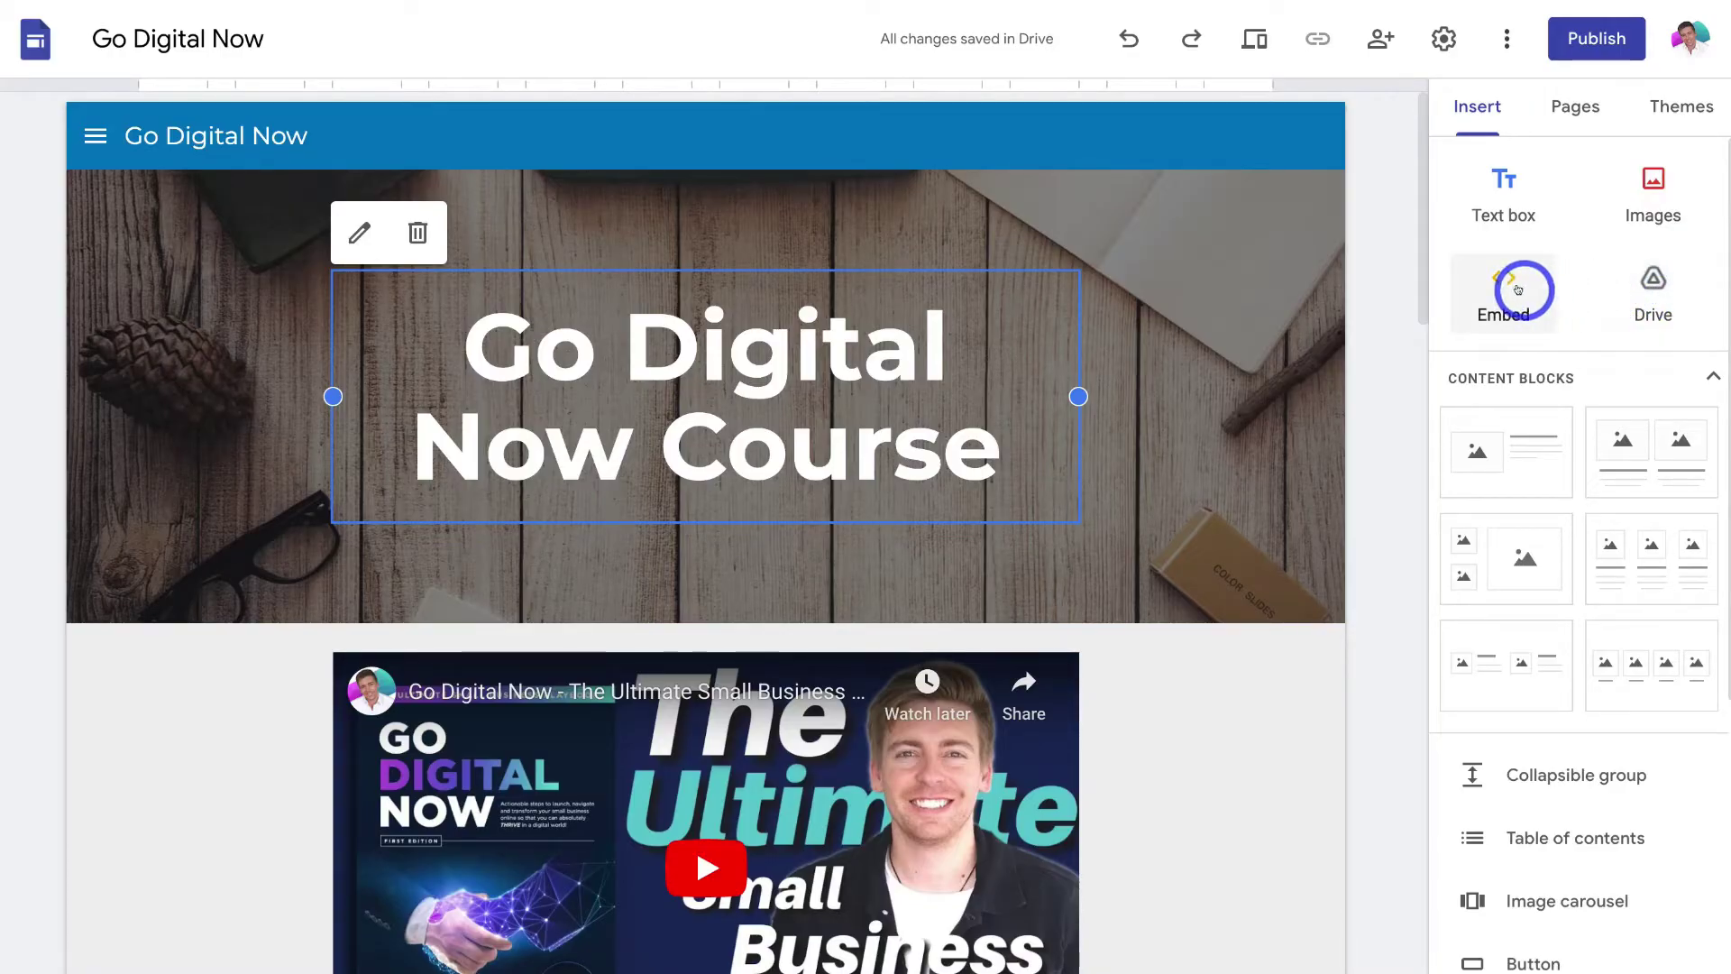
pyautogui.scroll(-1, 1523, 293)
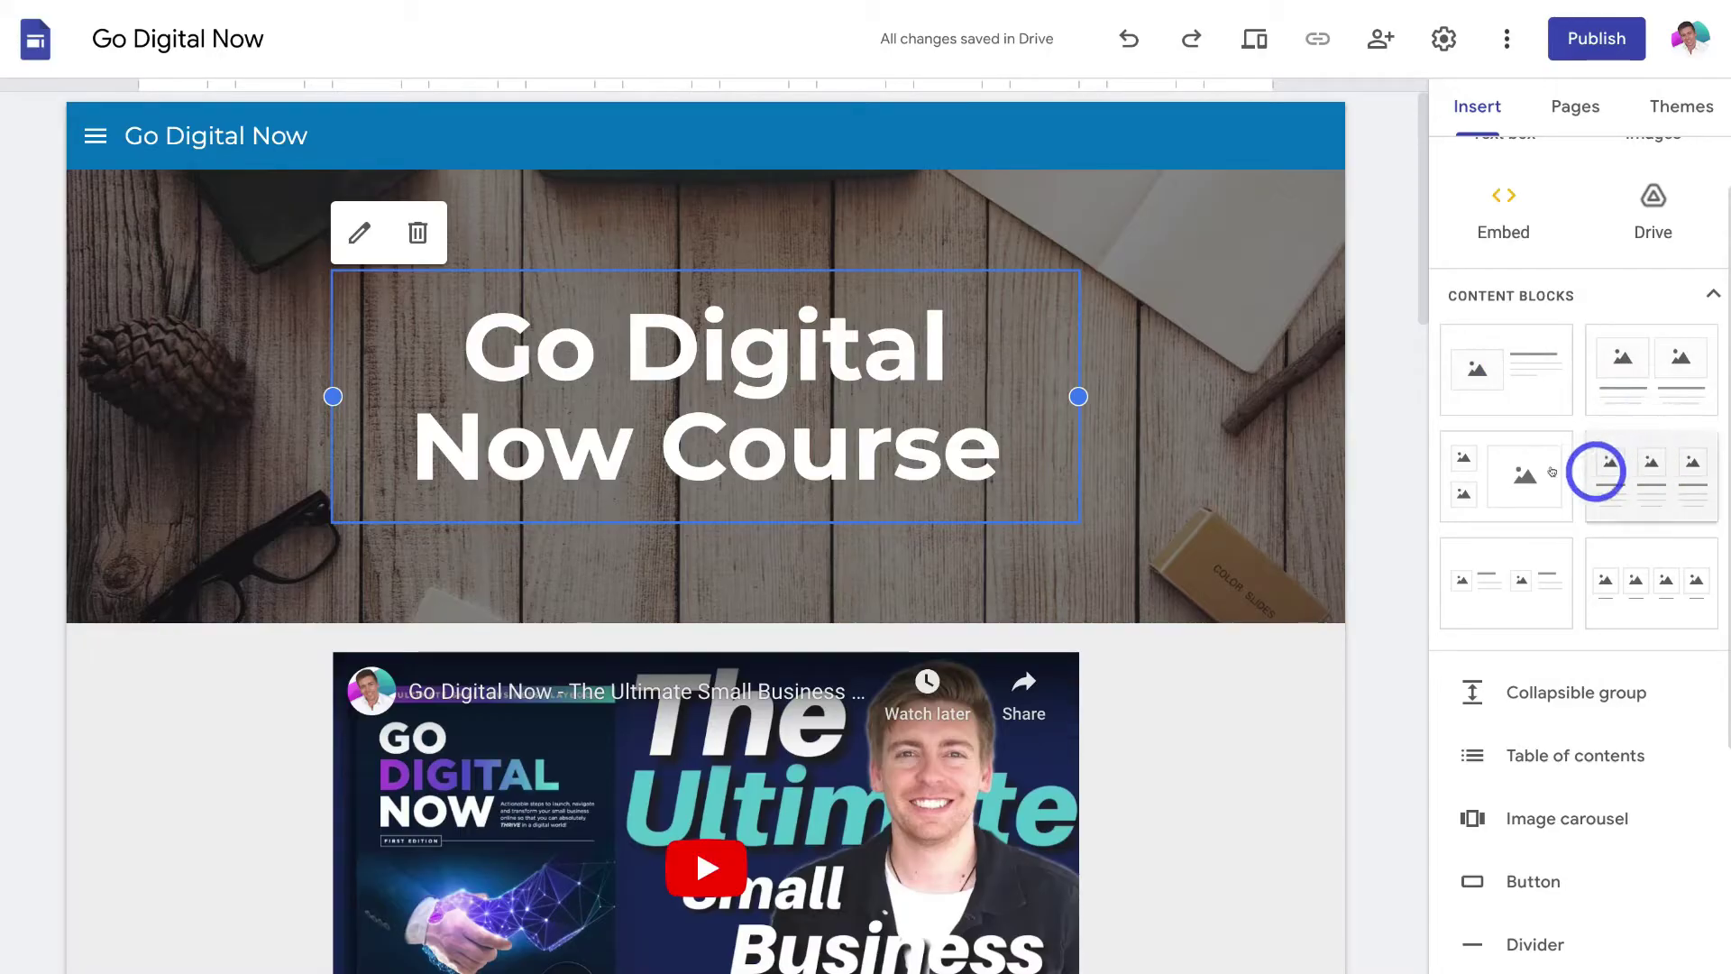
pyautogui.scroll(-4, 1523, 567)
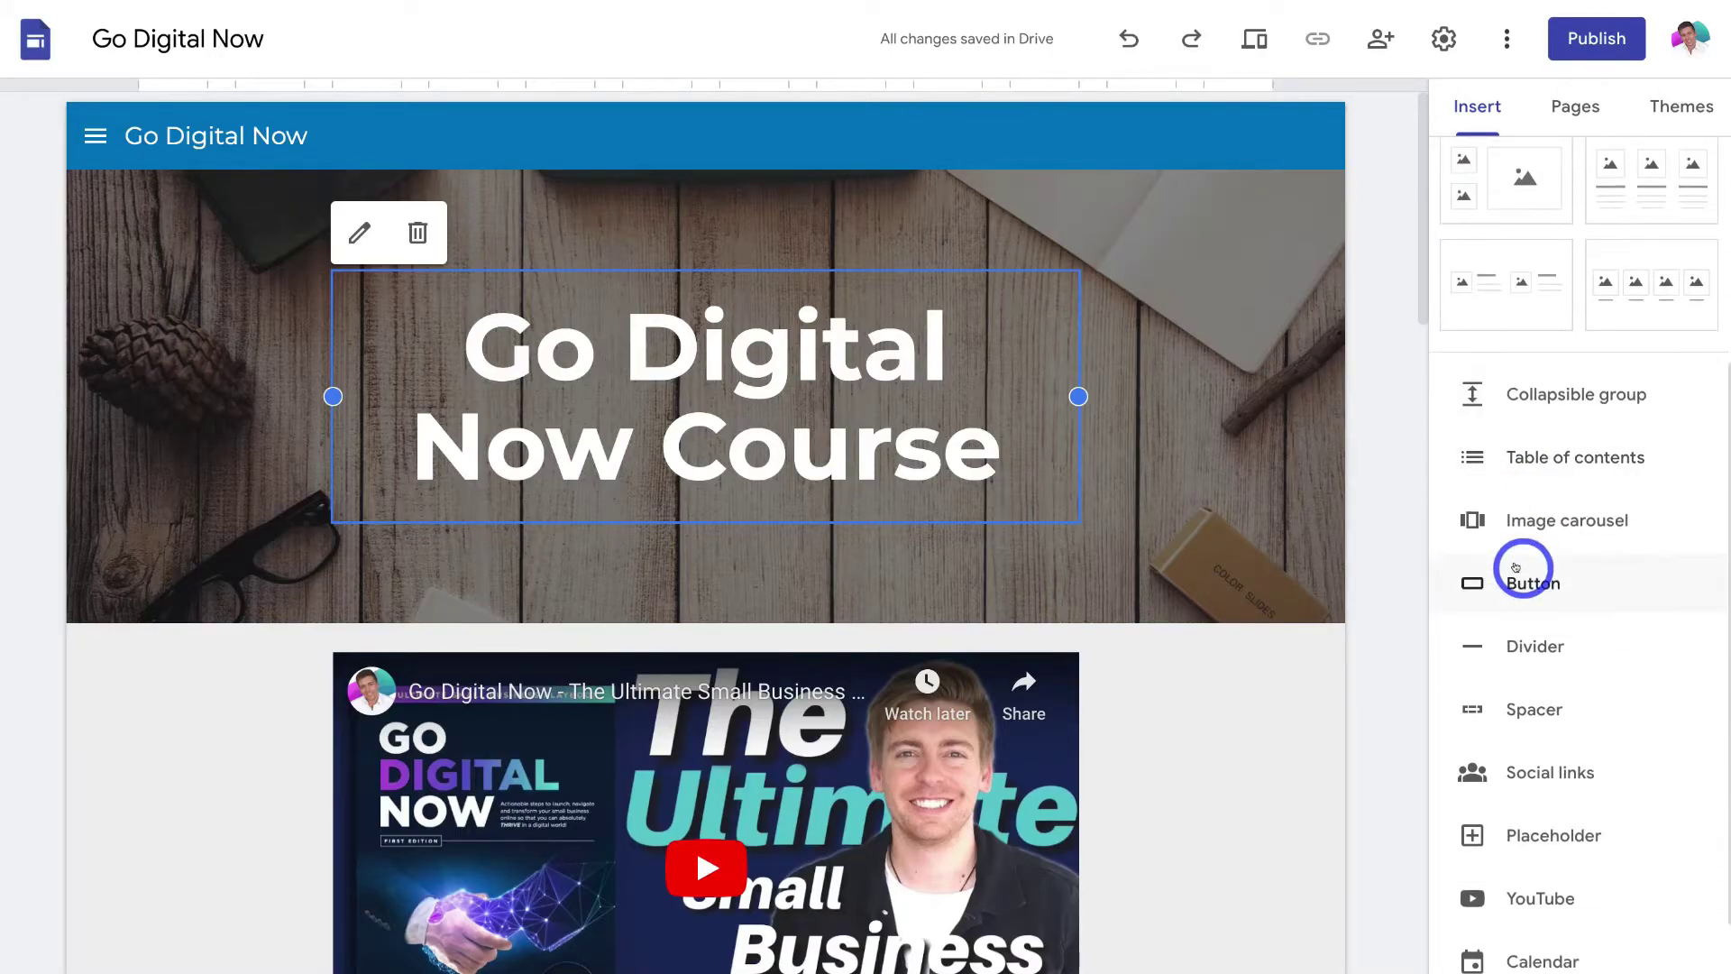
pyautogui.scroll(-4, 1609, 505)
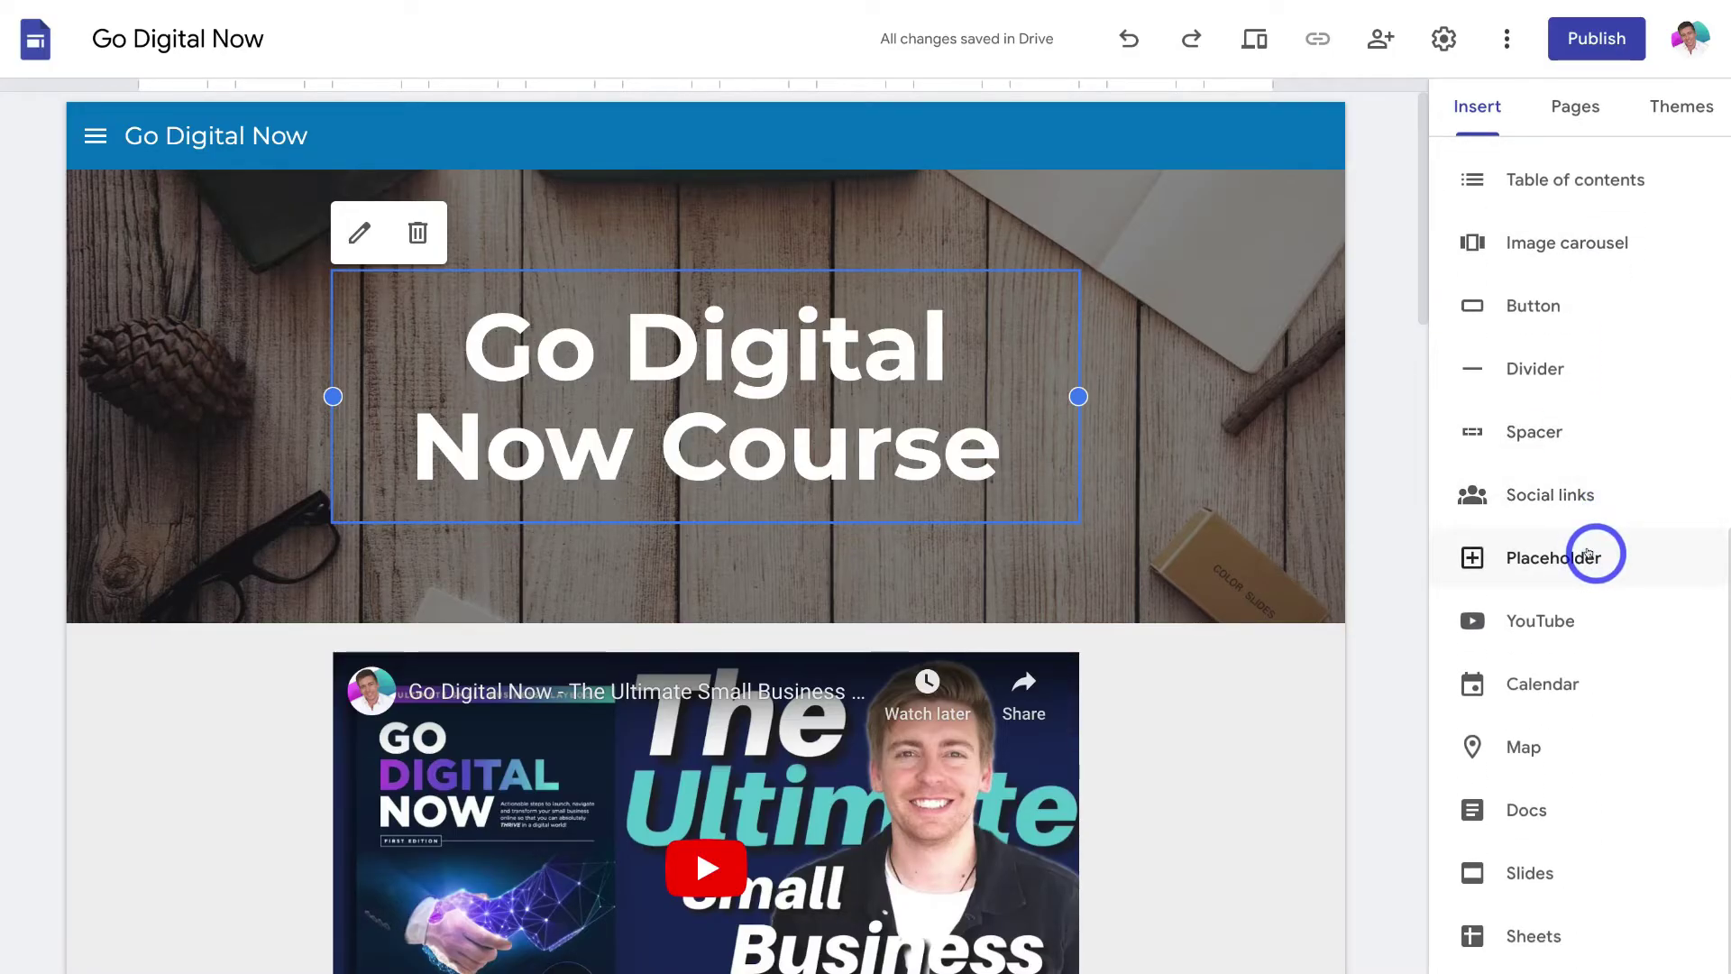
pyautogui.click(918, 460)
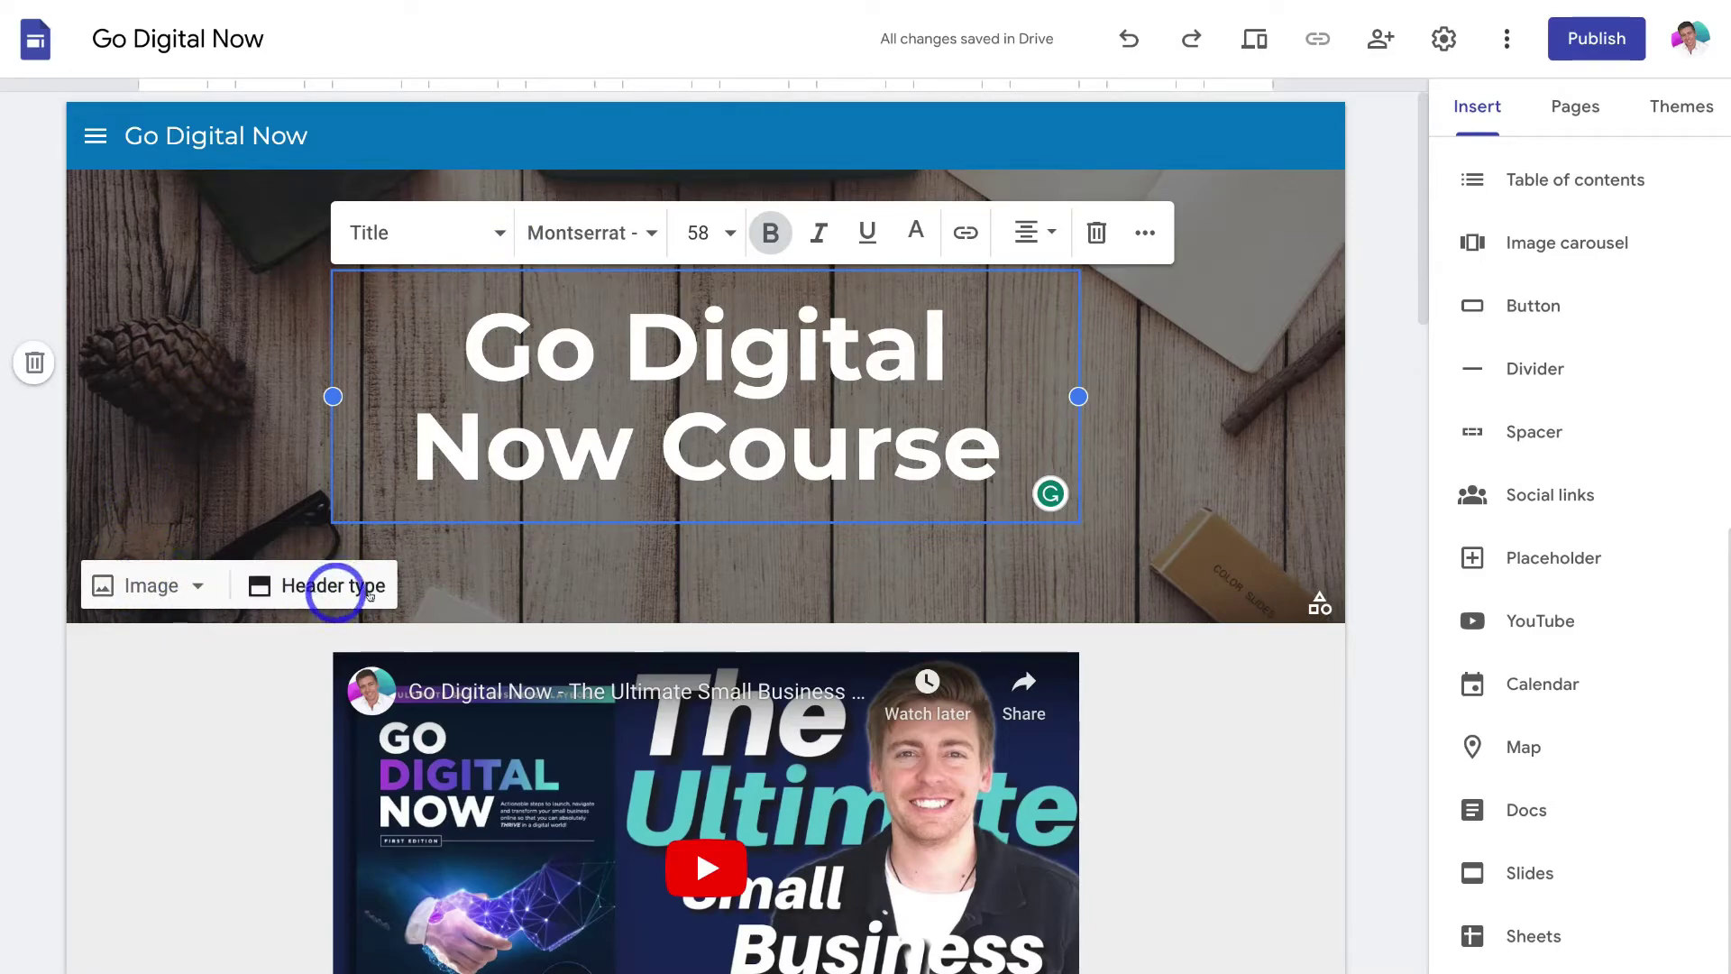
pyautogui.scroll(-3, 553, 587)
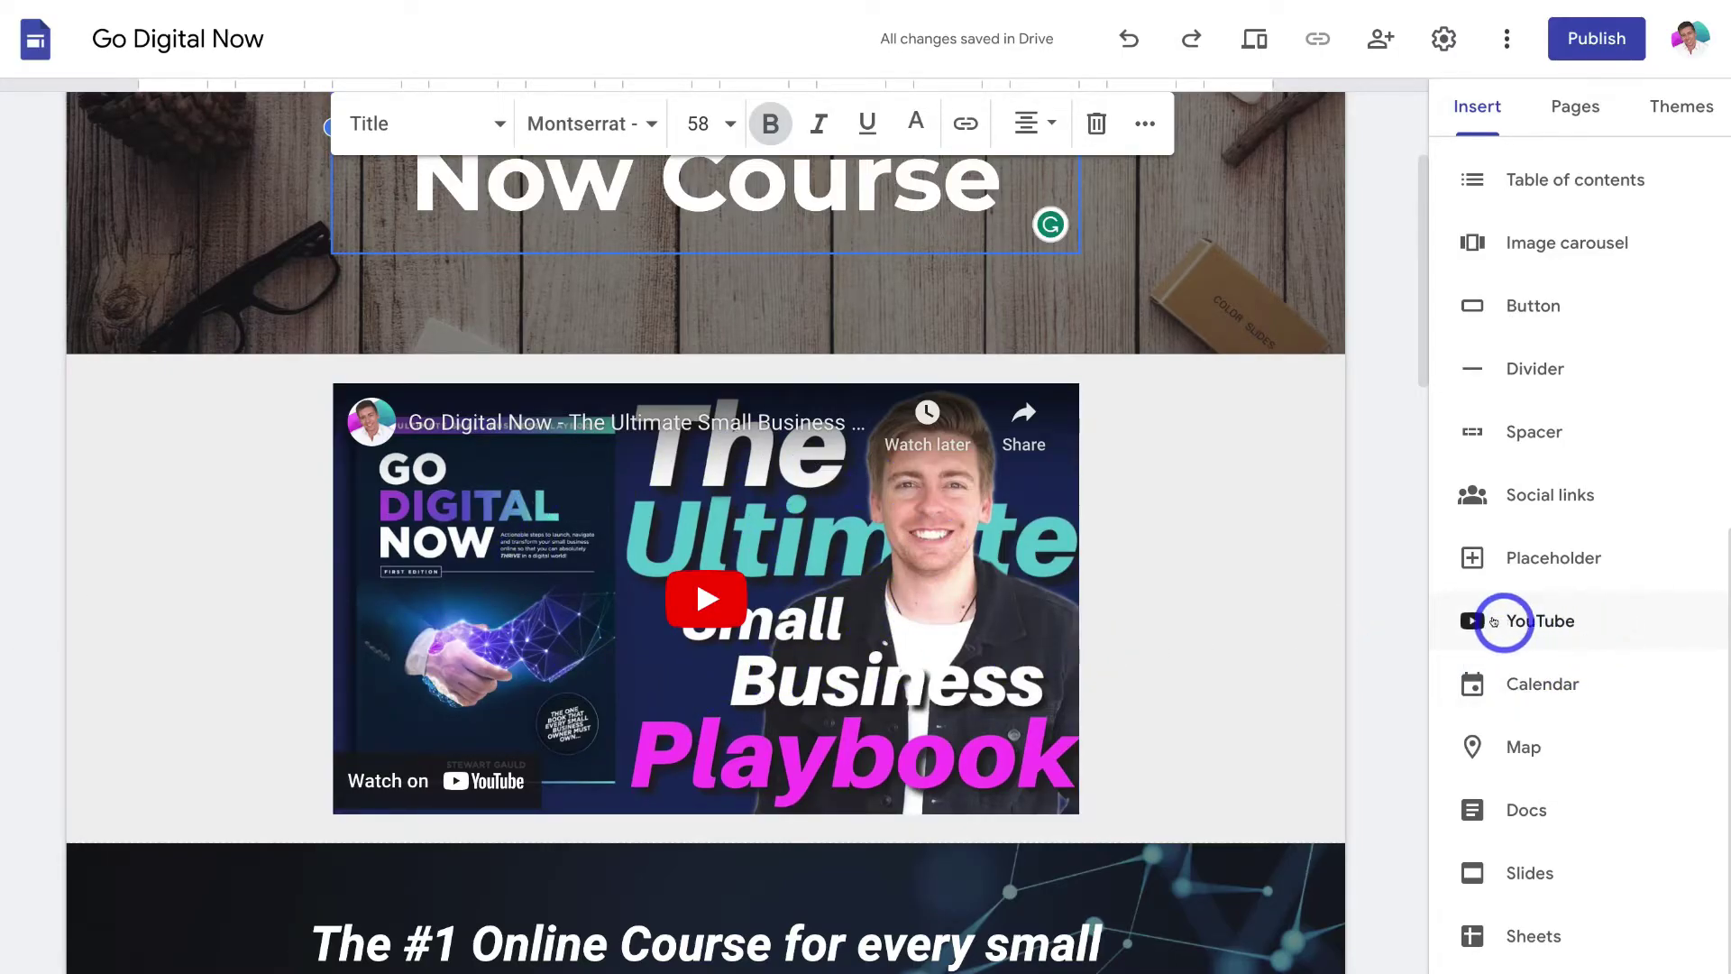
pyautogui.scroll(-6, 1198, 623)
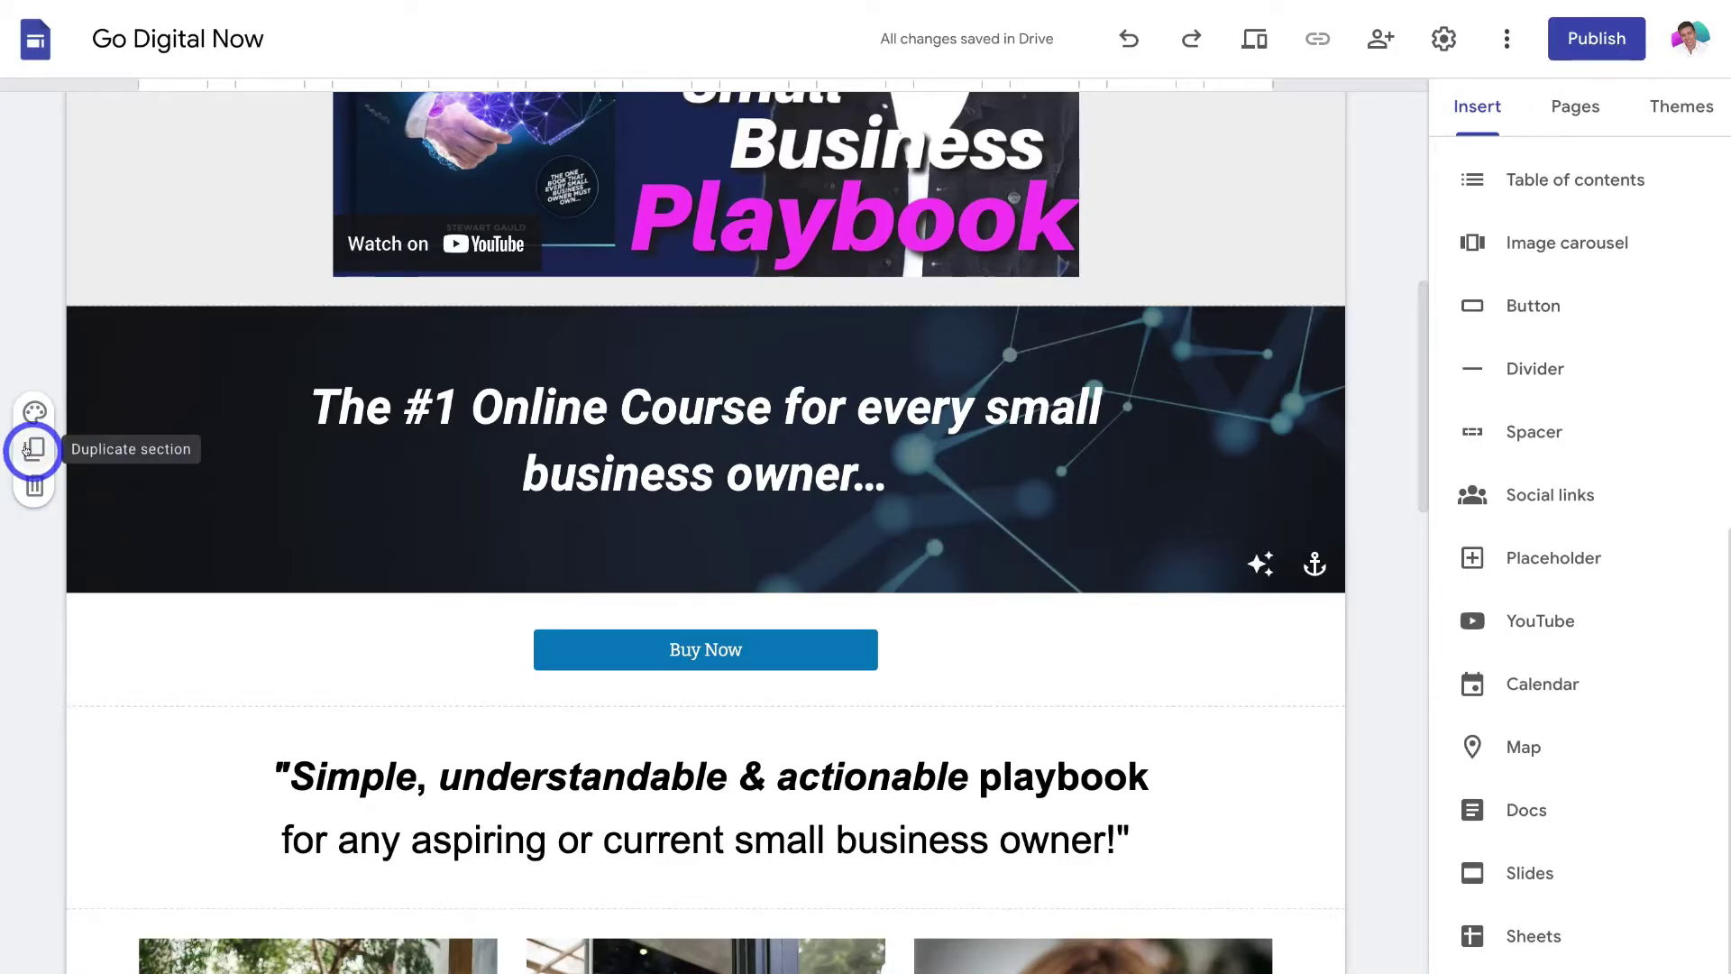
# Inspect the background style and image options of the "The #1 Online Course" section and the editing controls of the Buy Now button
pyautogui.click(34, 412)
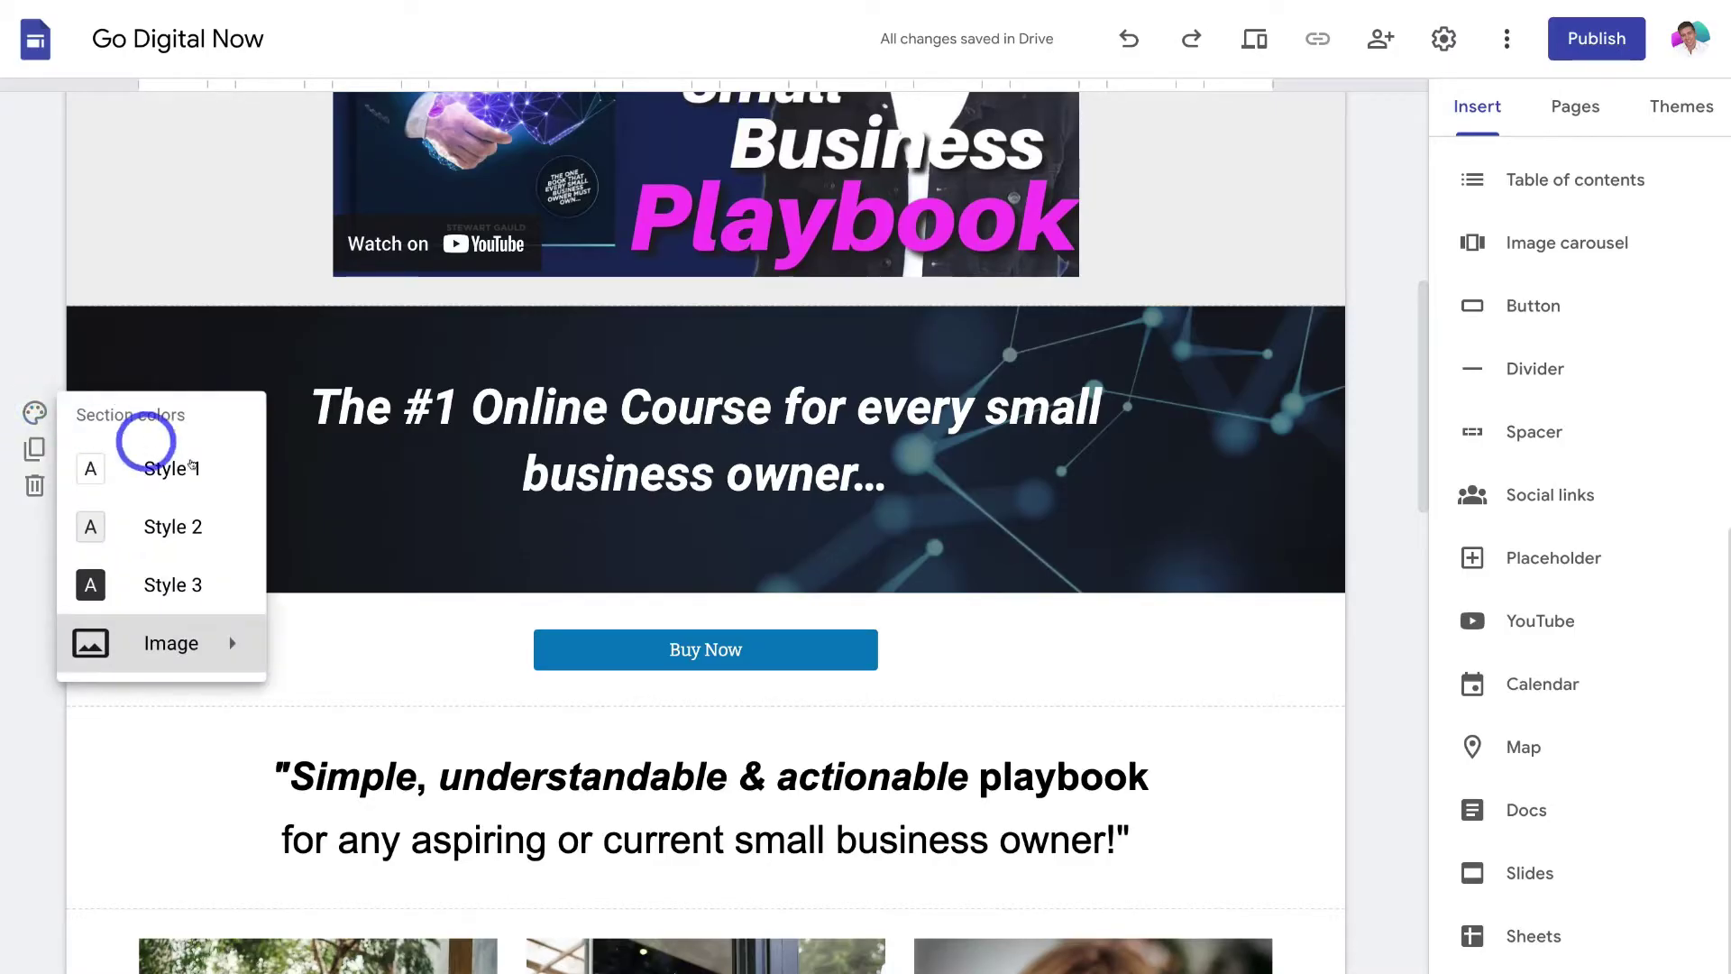
pyautogui.moveTo(194, 641)
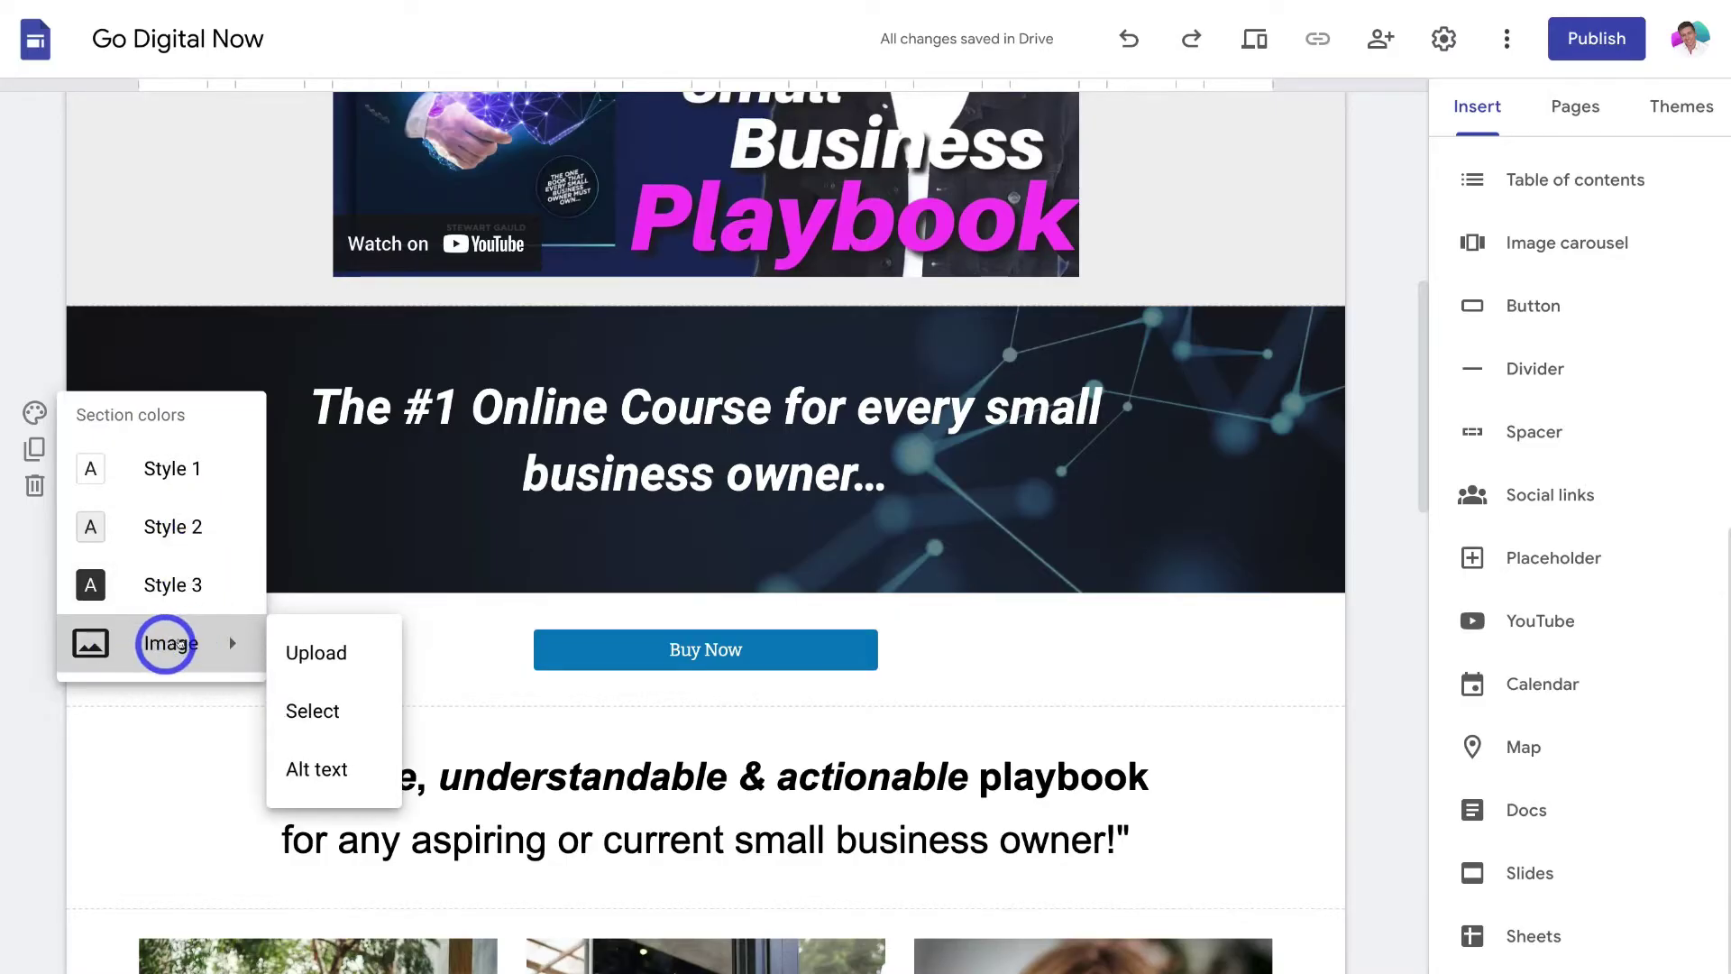
pyautogui.click(473, 631)
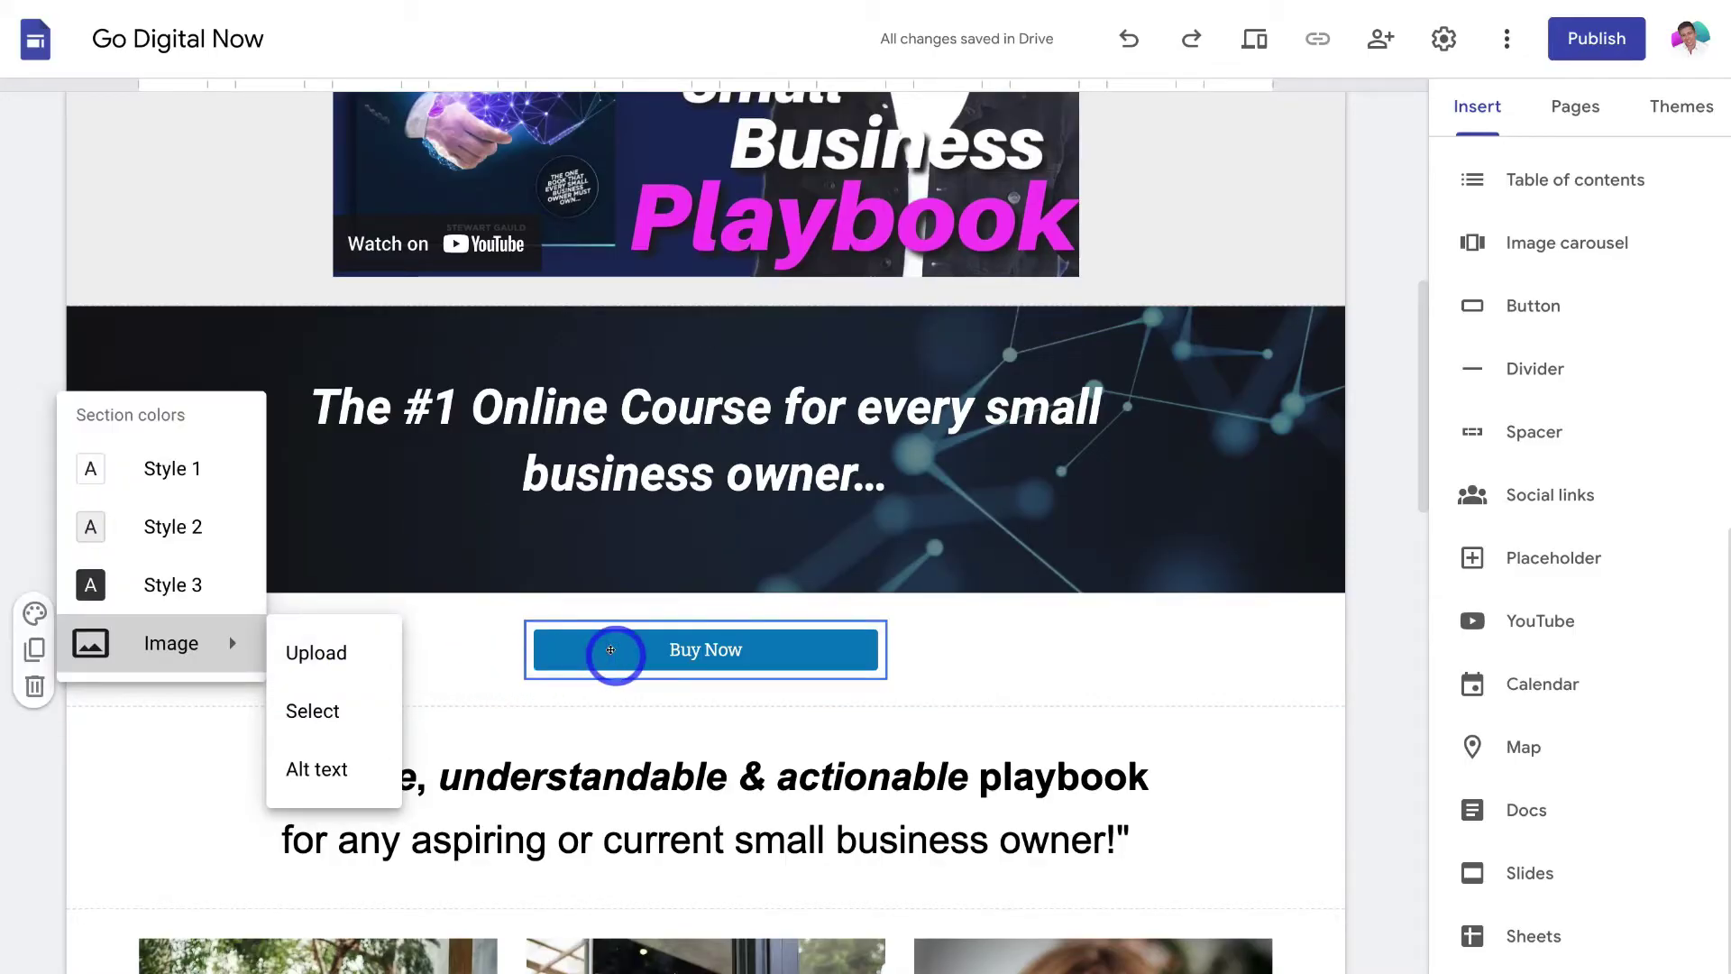
pyautogui.click(610, 650)
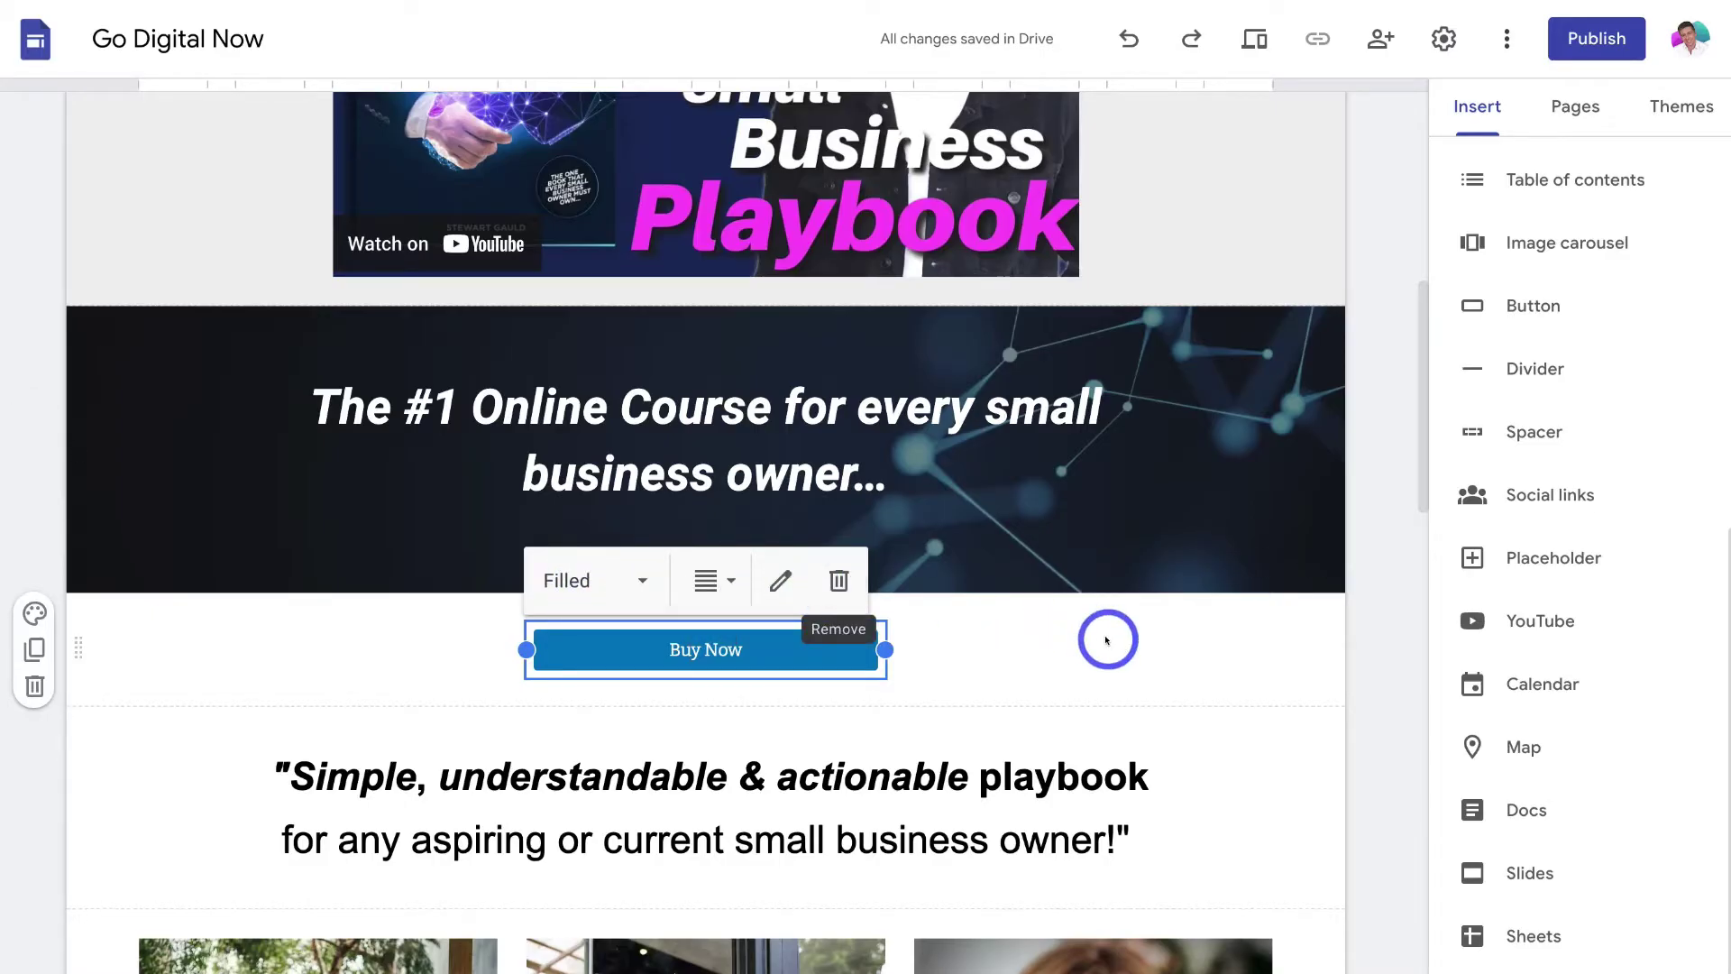
pyautogui.scroll(-3, 1107, 633)
pyautogui.scroll(-1, 1103, 633)
pyautogui.scroll(12, 1108, 631)
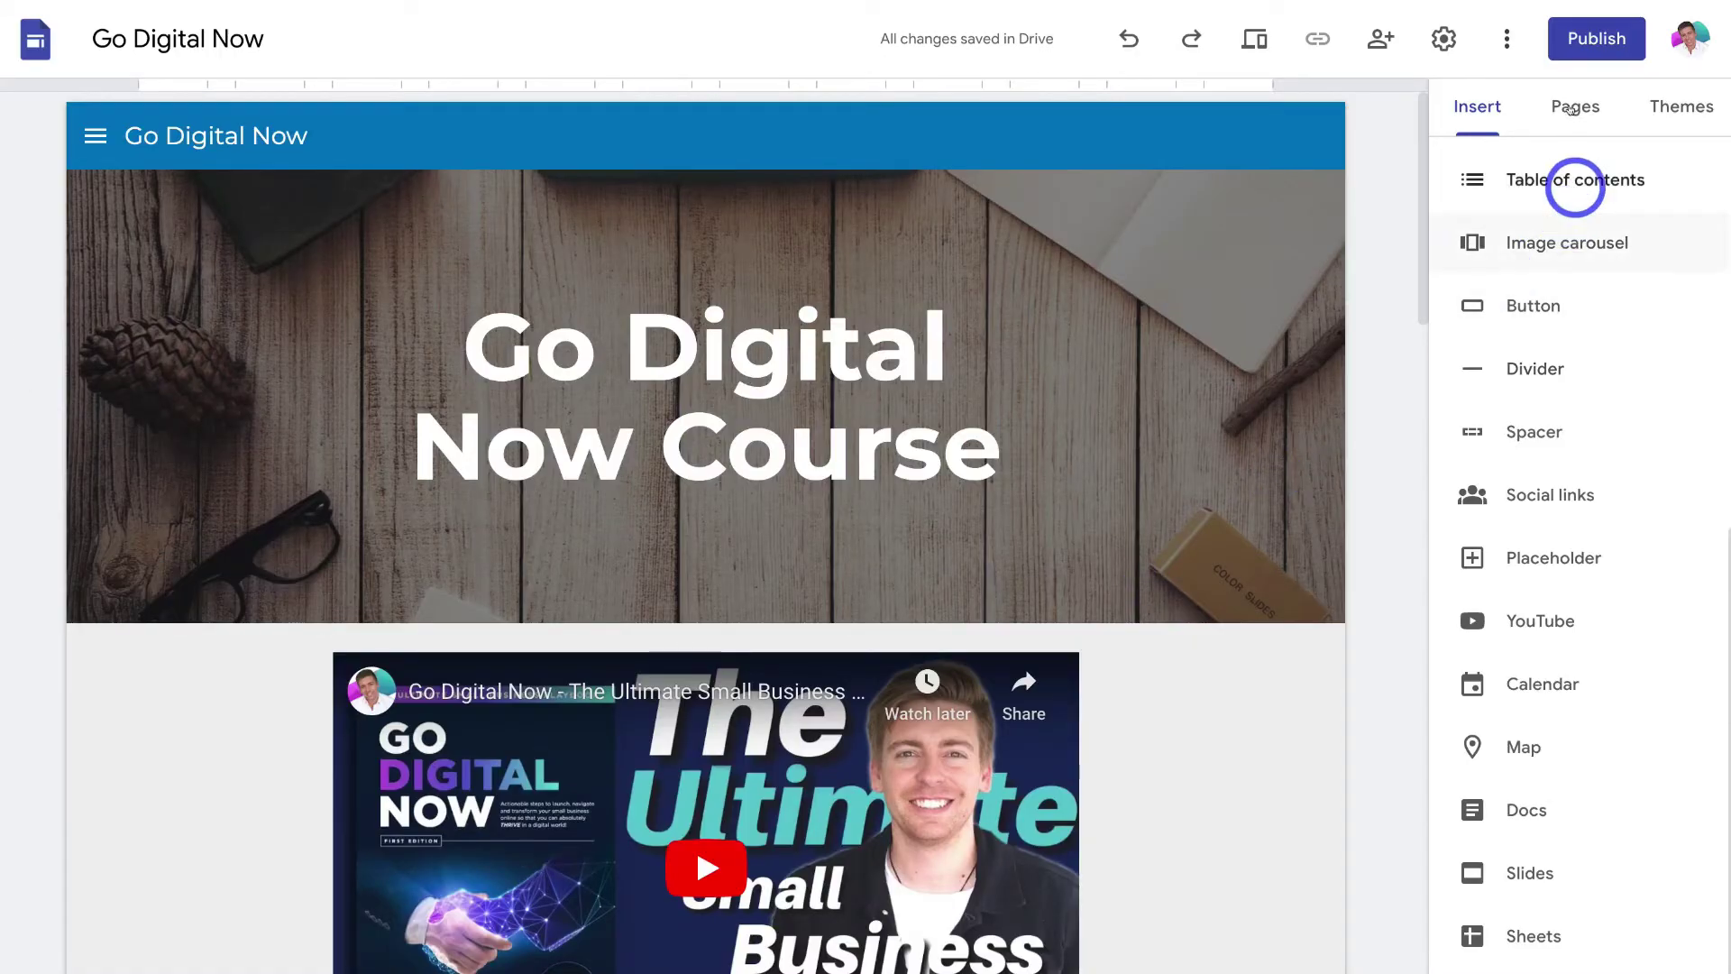
# Review the site's page list, options for adding pages and available themes, and look over the sales page down to the Buy Now button
pyautogui.click(1568, 106)
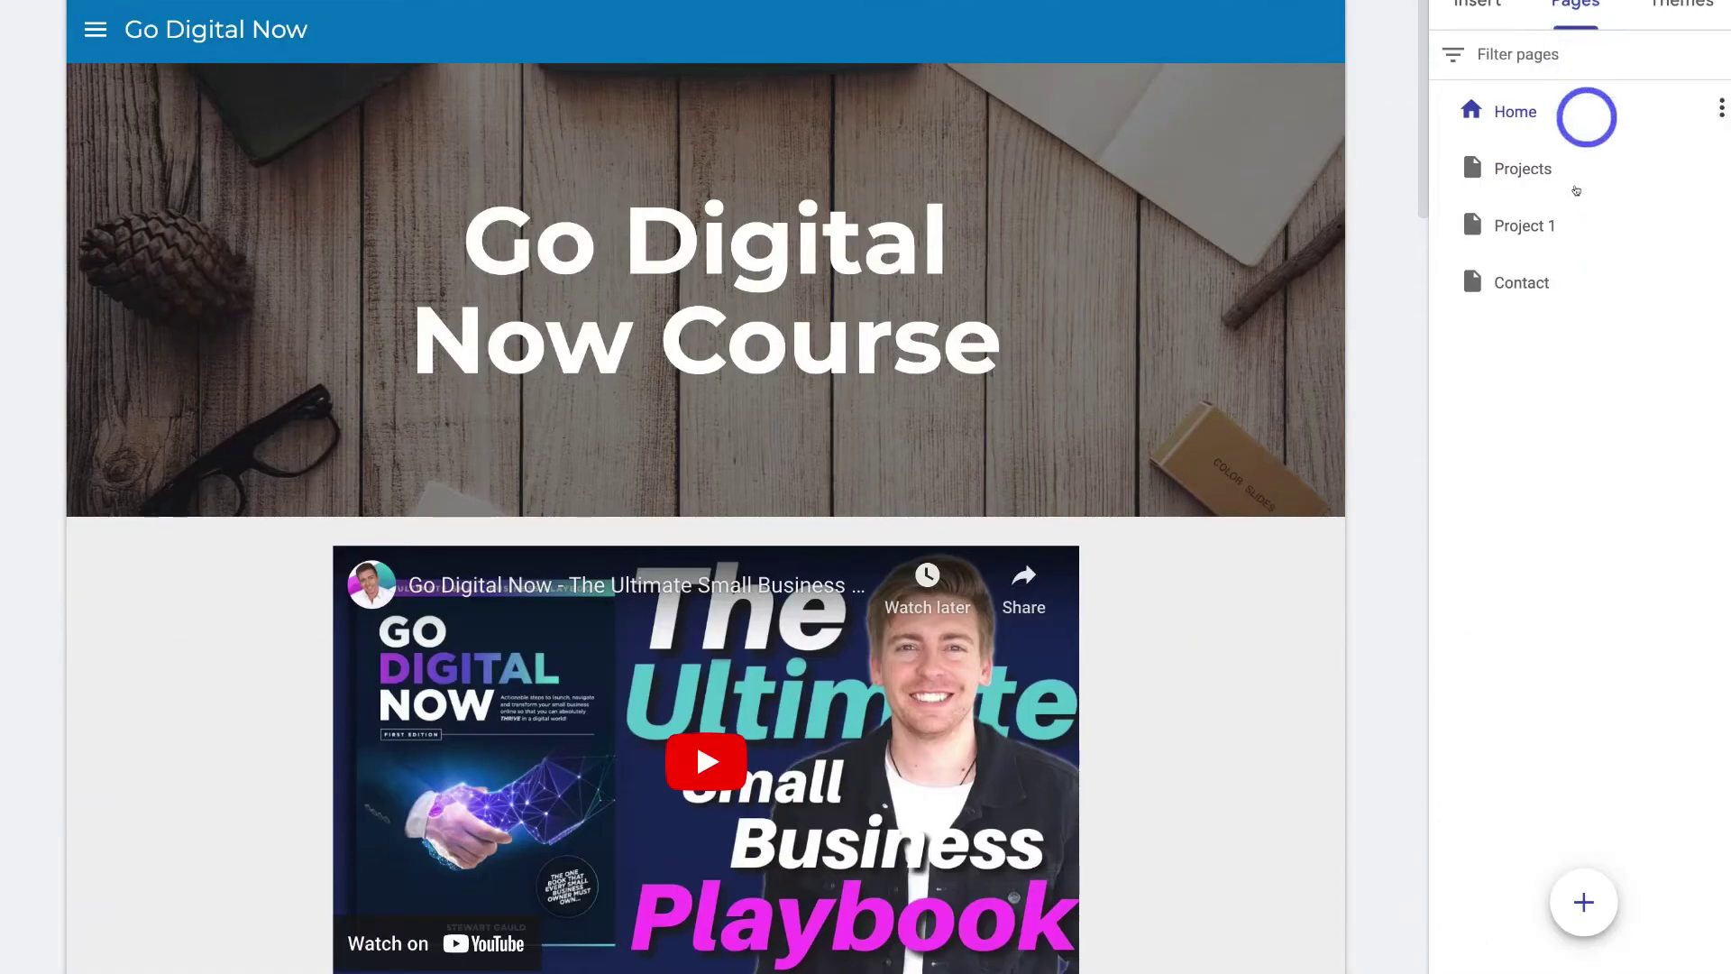
pyautogui.moveTo(1591, 973)
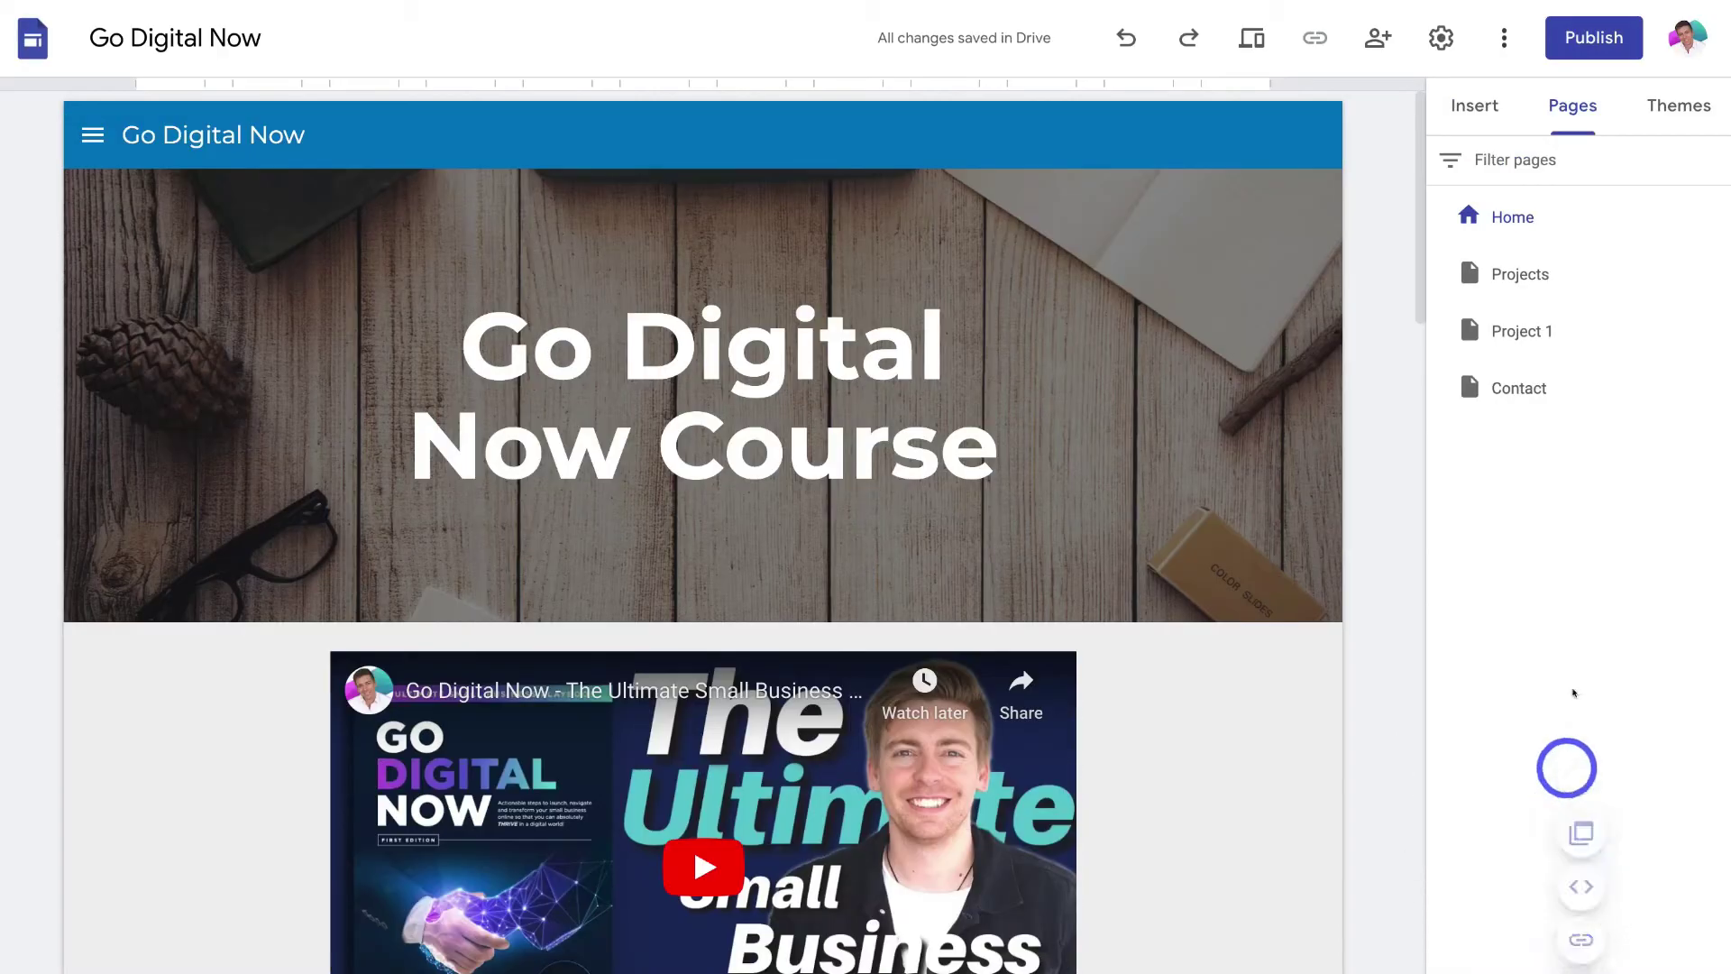
pyautogui.click(1666, 118)
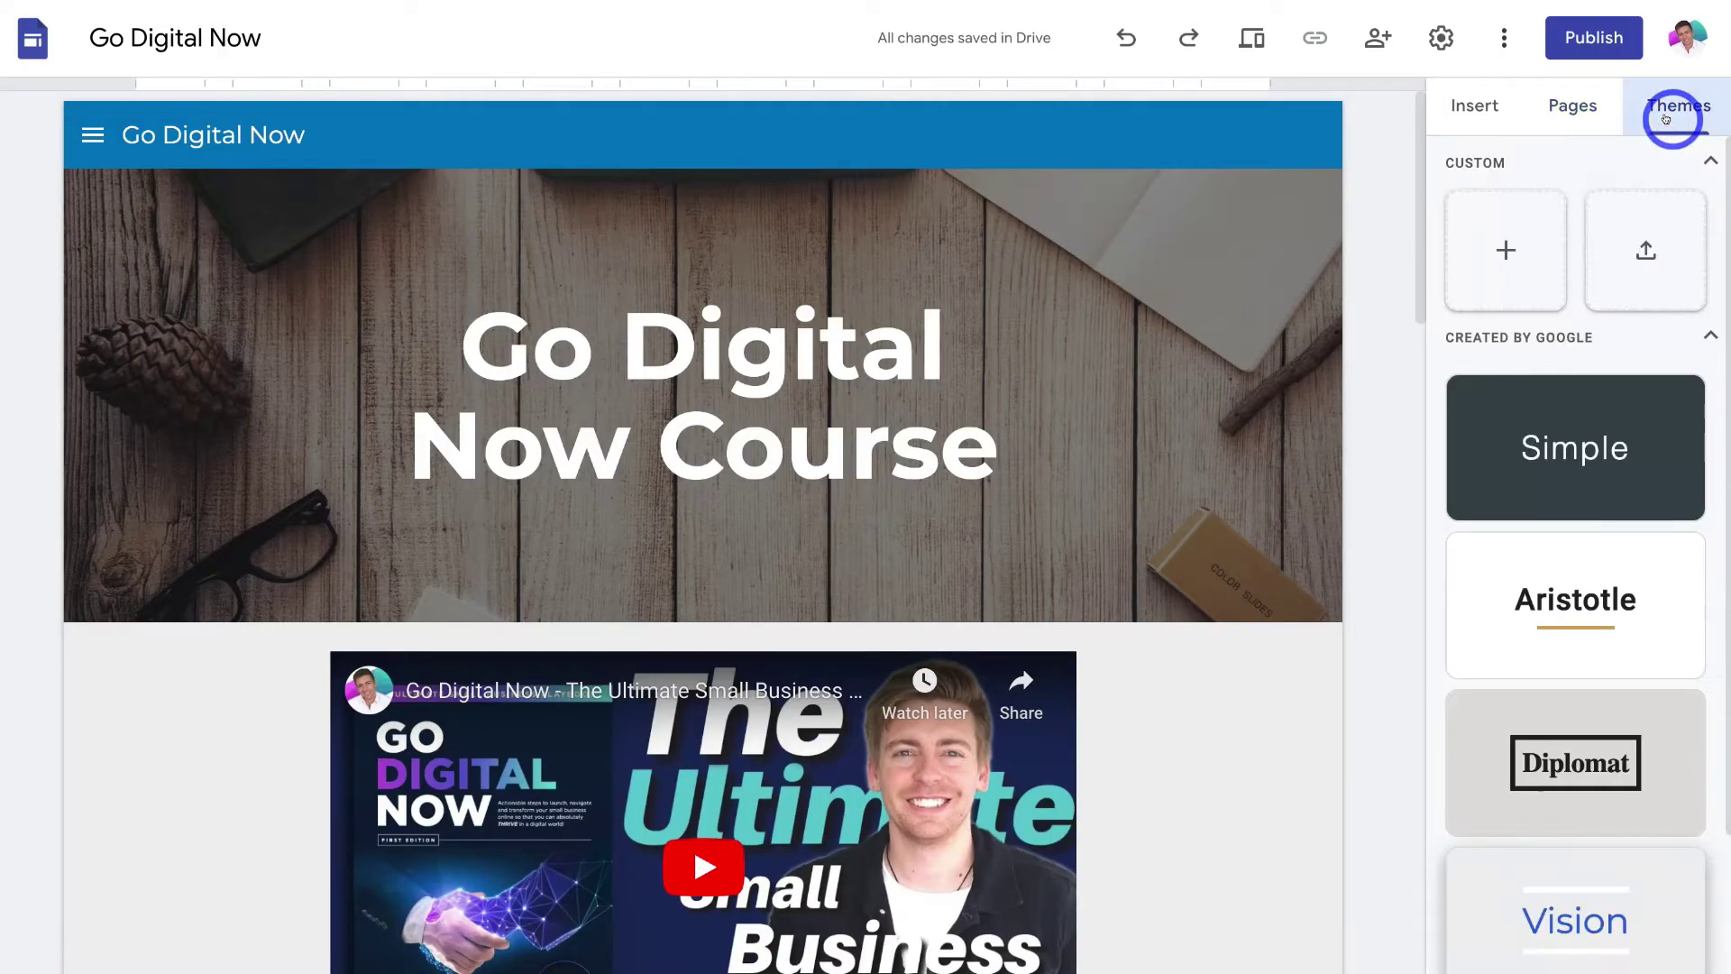
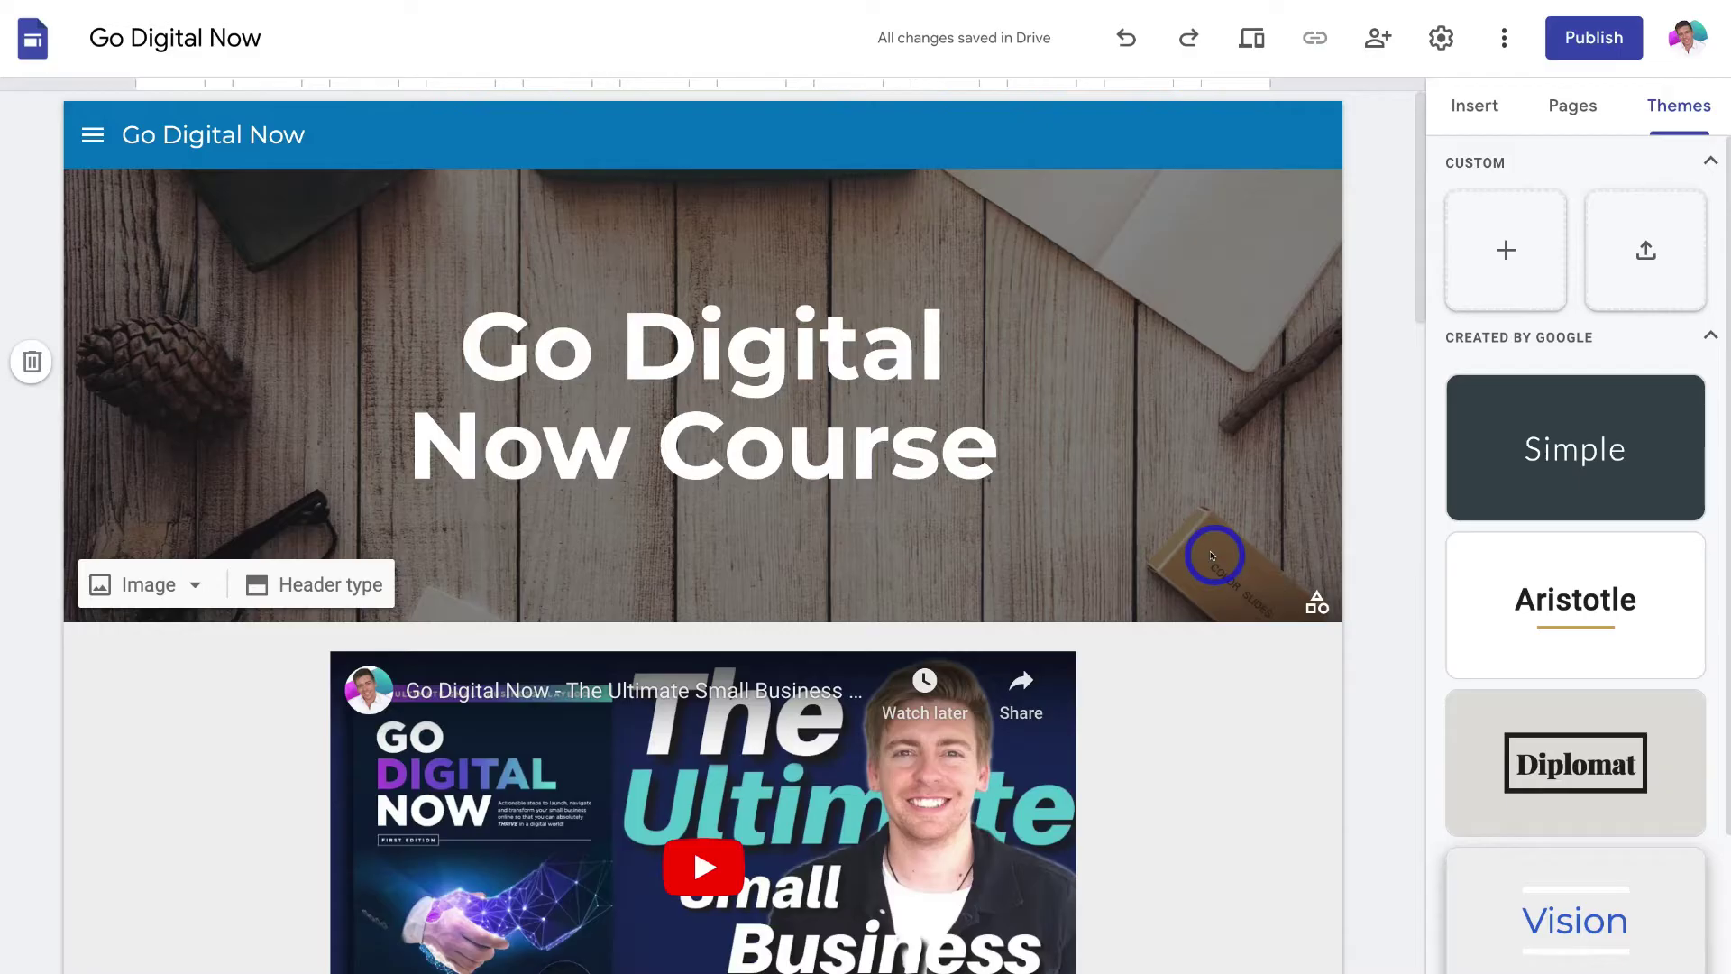
pyautogui.scroll(-4, 1209, 556)
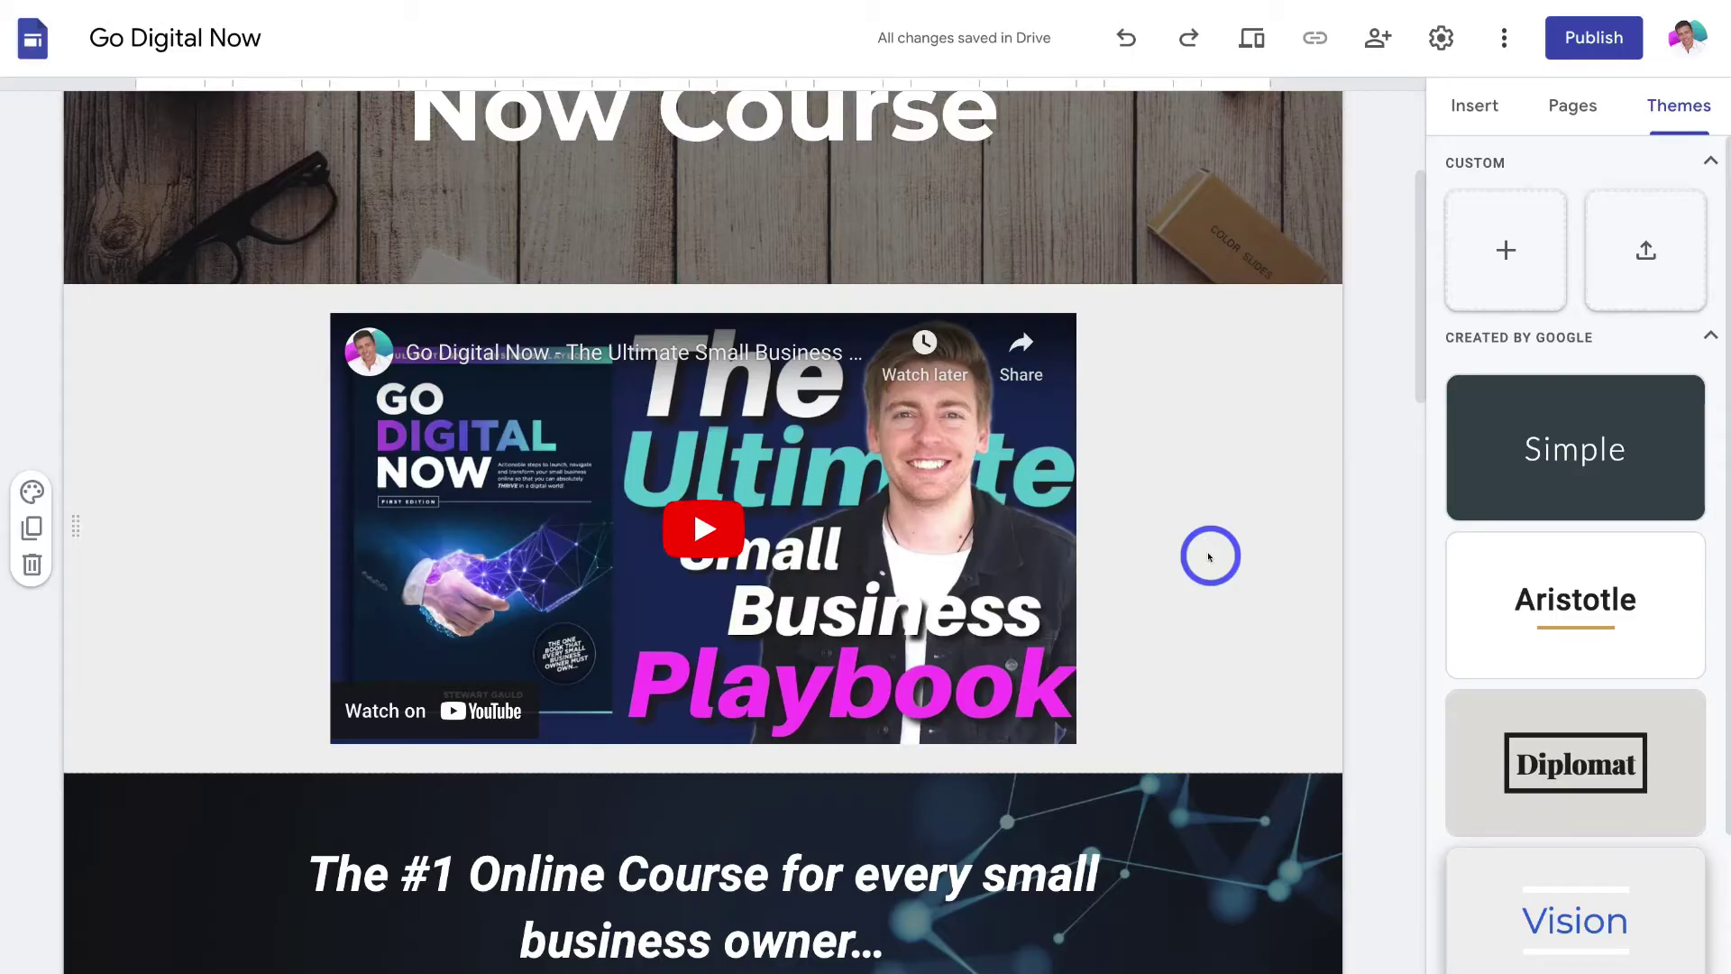
pyautogui.scroll(-5, 1209, 556)
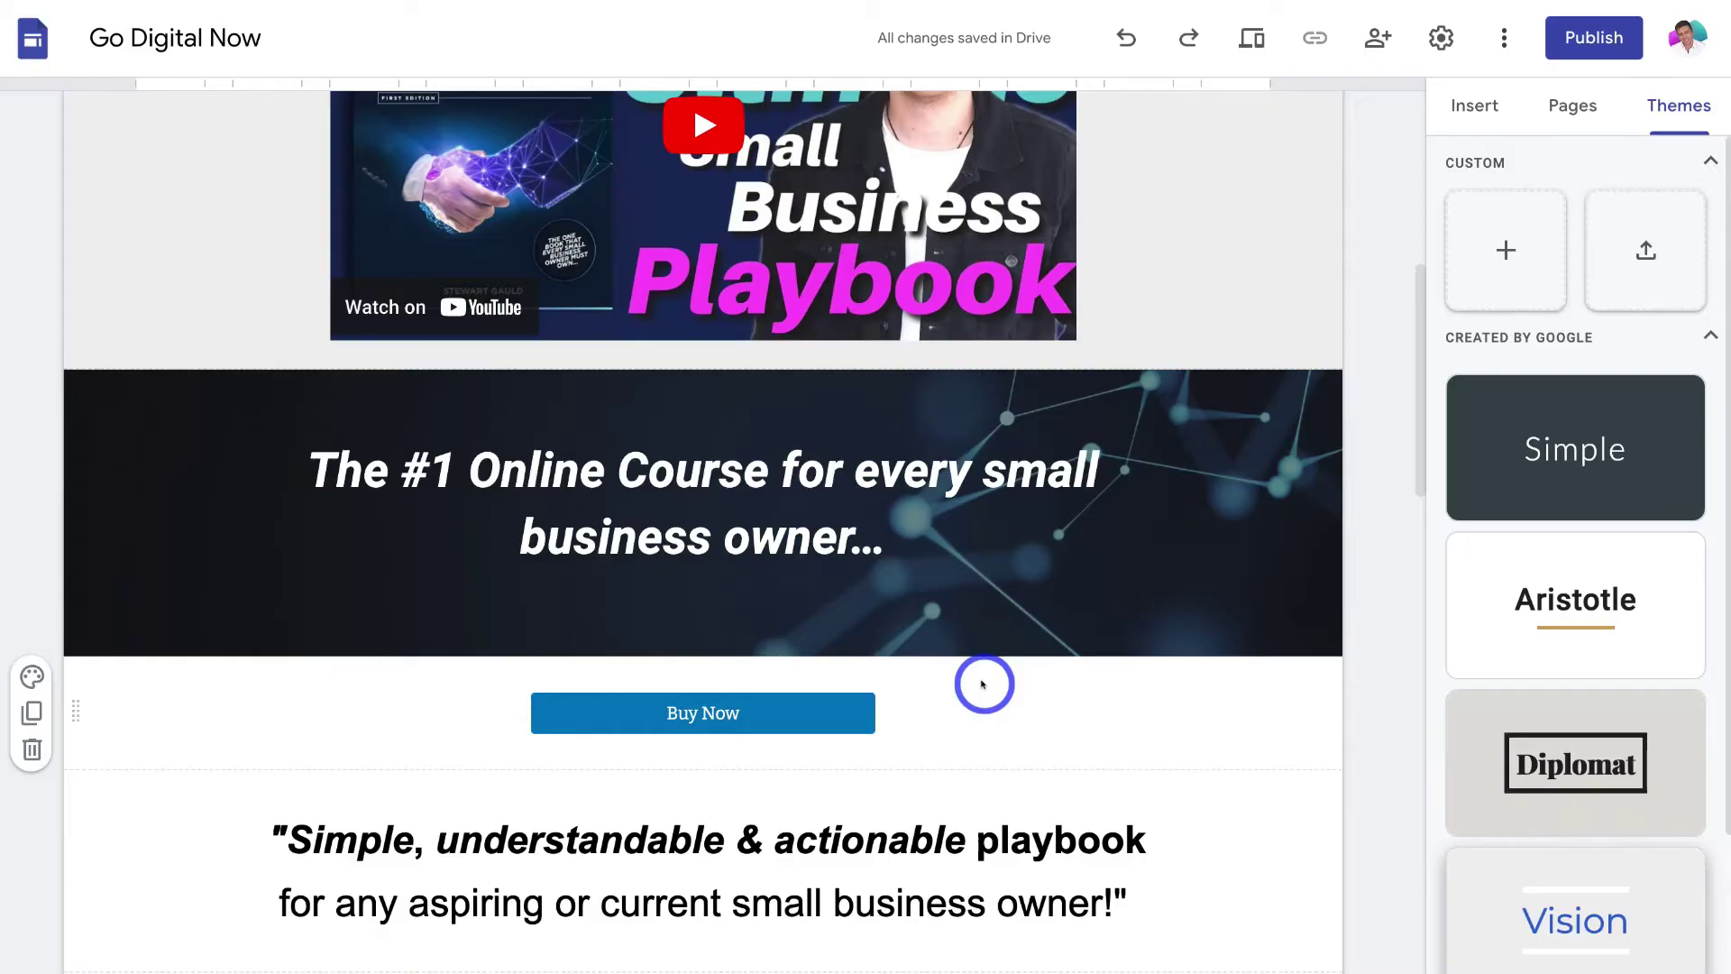
pyautogui.click(902, 554)
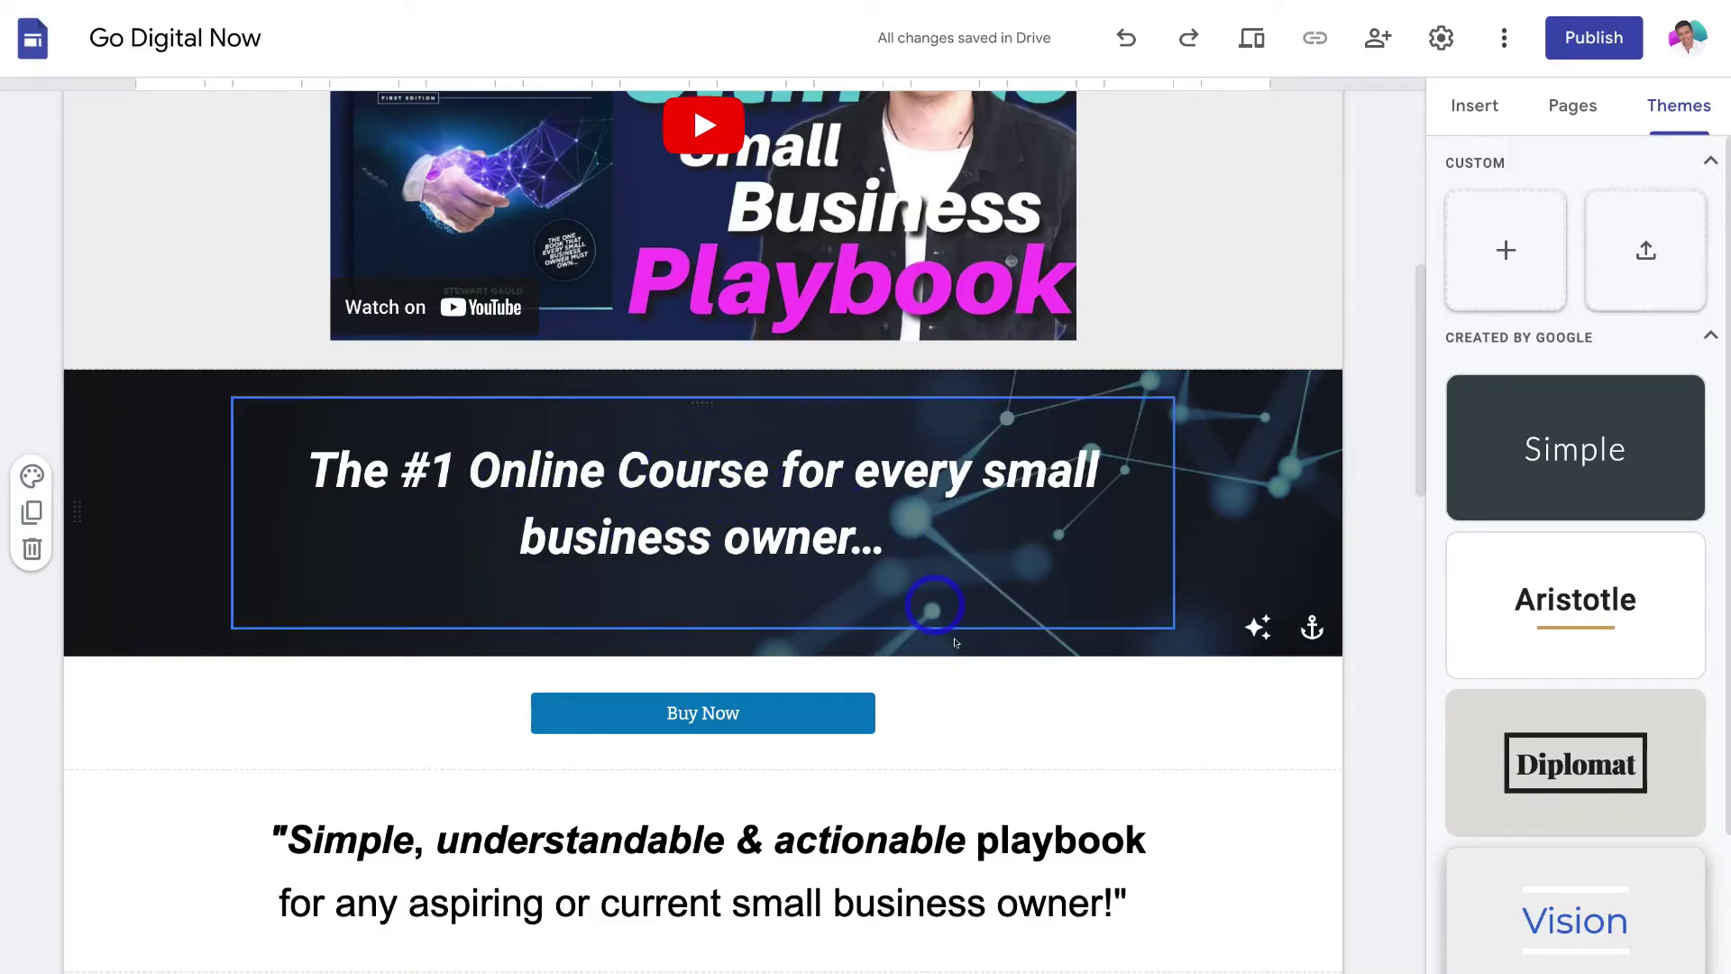
pyautogui.click(1007, 707)
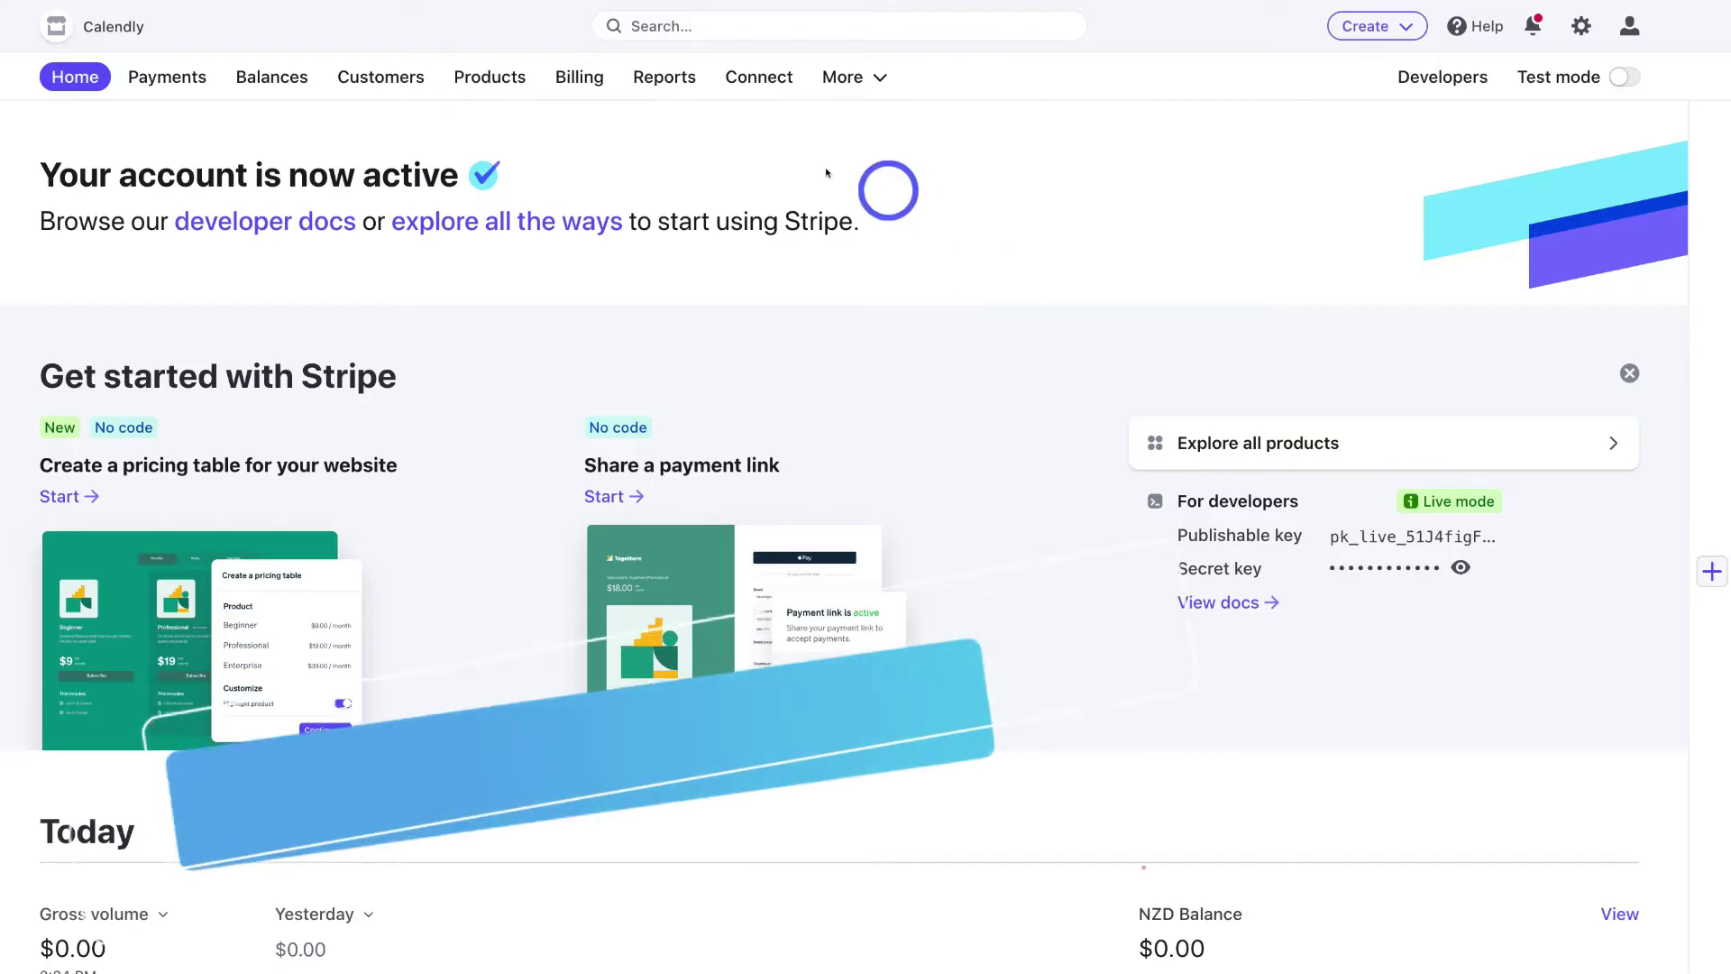
# Start a new Stripe product named "Go Digital Now - Online Course", described as "This is a 3-hour online course for small business owners wanting to transition online."
pyautogui.click(476, 74)
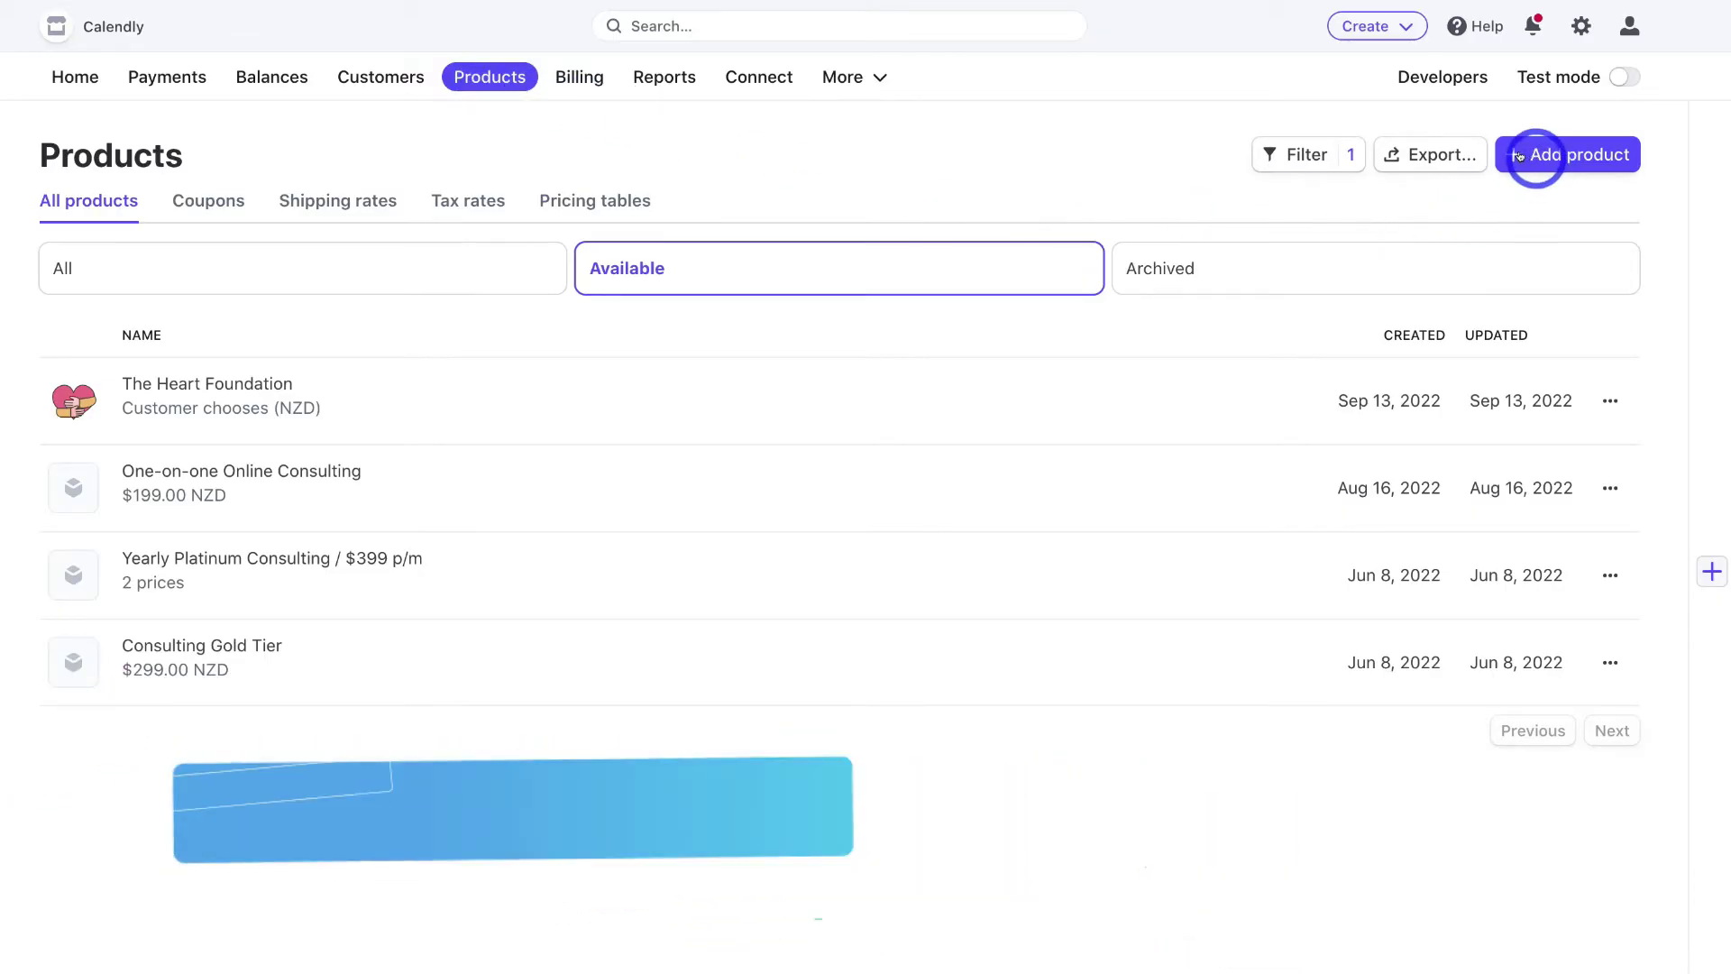
pyautogui.click(1569, 154)
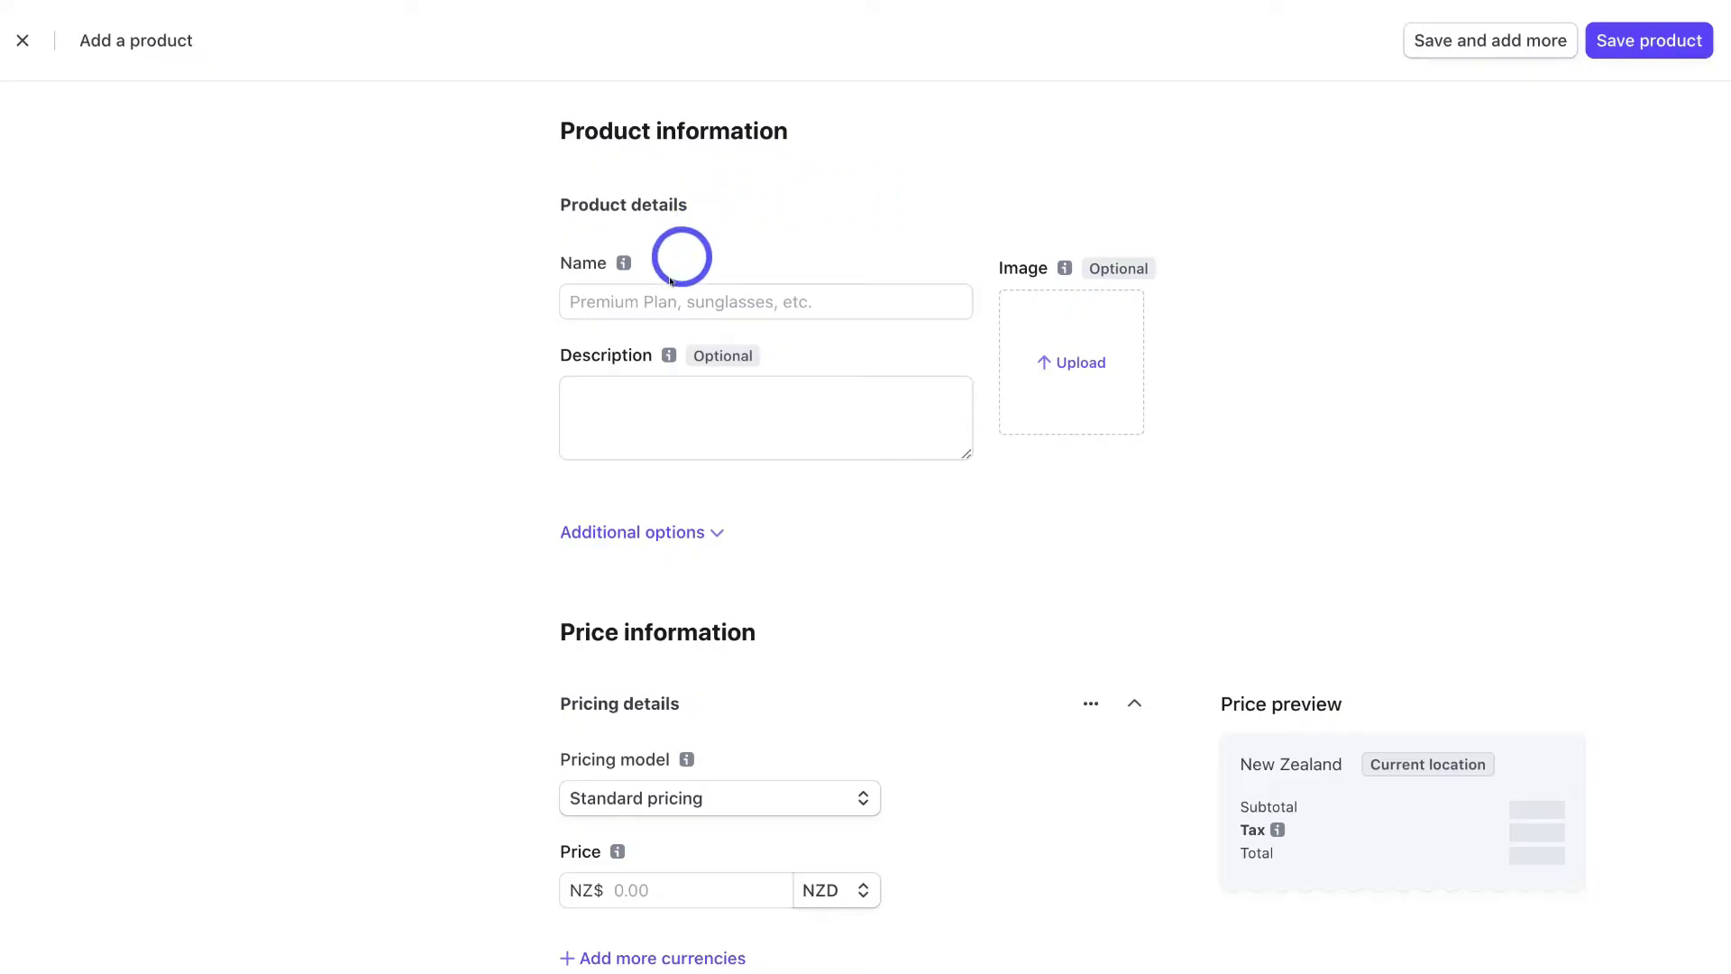
pyautogui.click(616, 301)
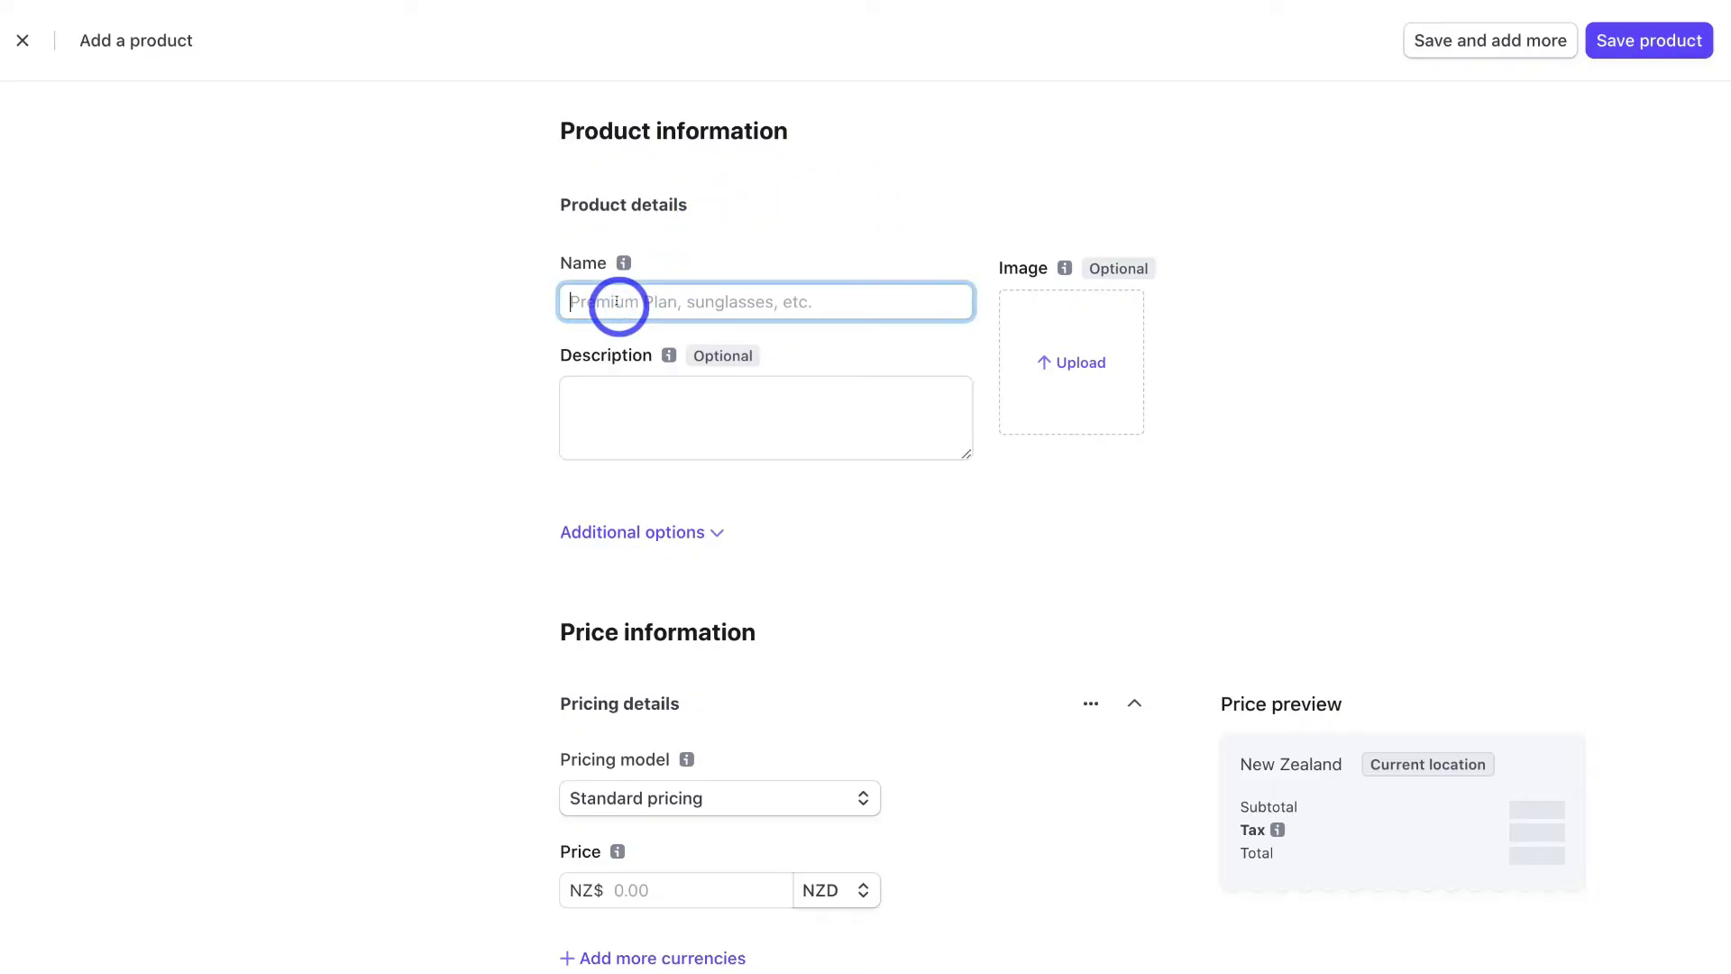
pyautogui.write('Go Digital Now - Online Course')
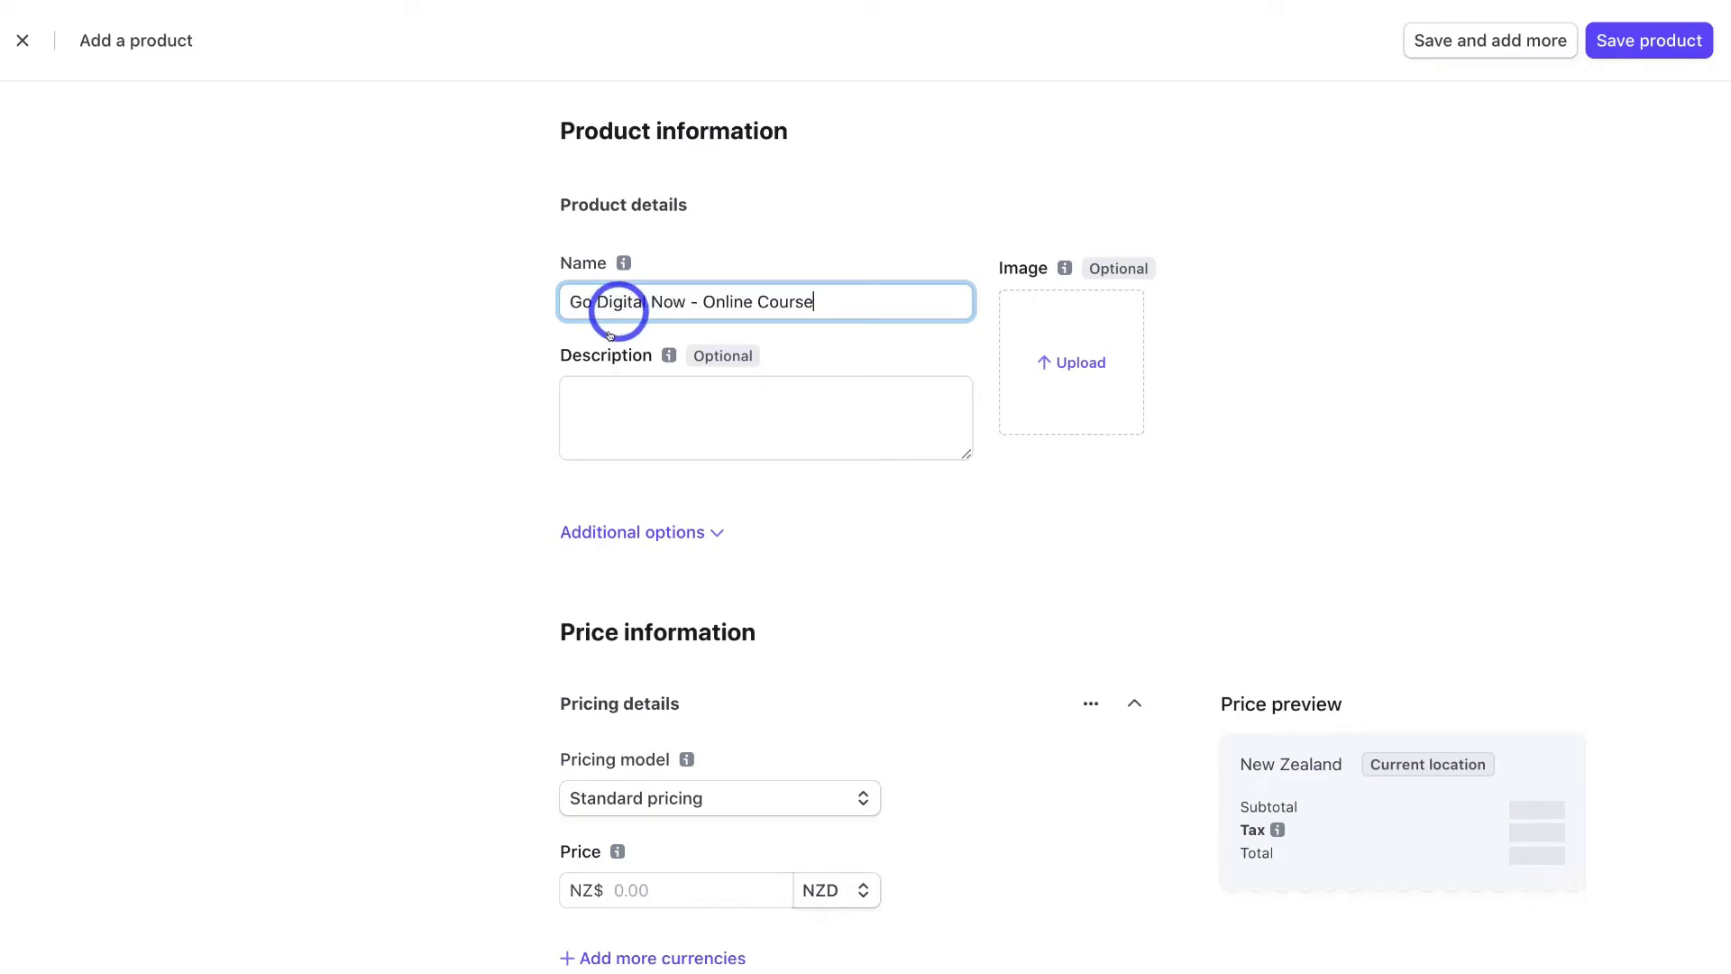
pyautogui.click(604, 403)
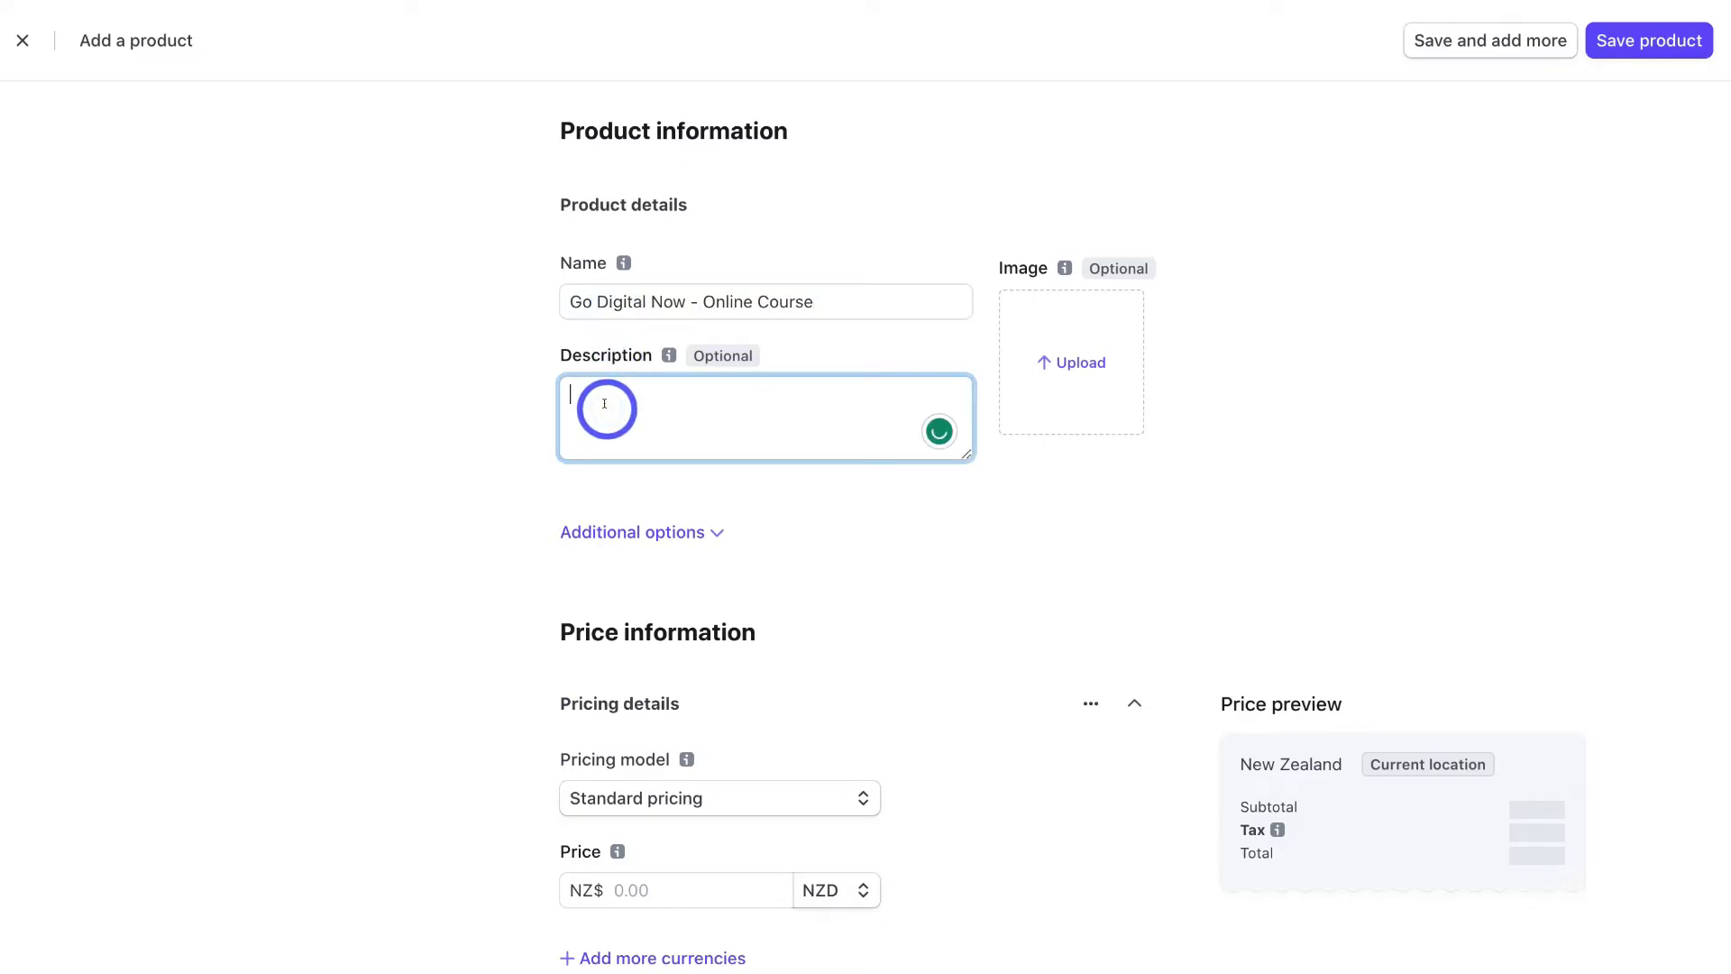
pyautogui.write('This is a 3-hour online course for small business owners wanting to transition online.')
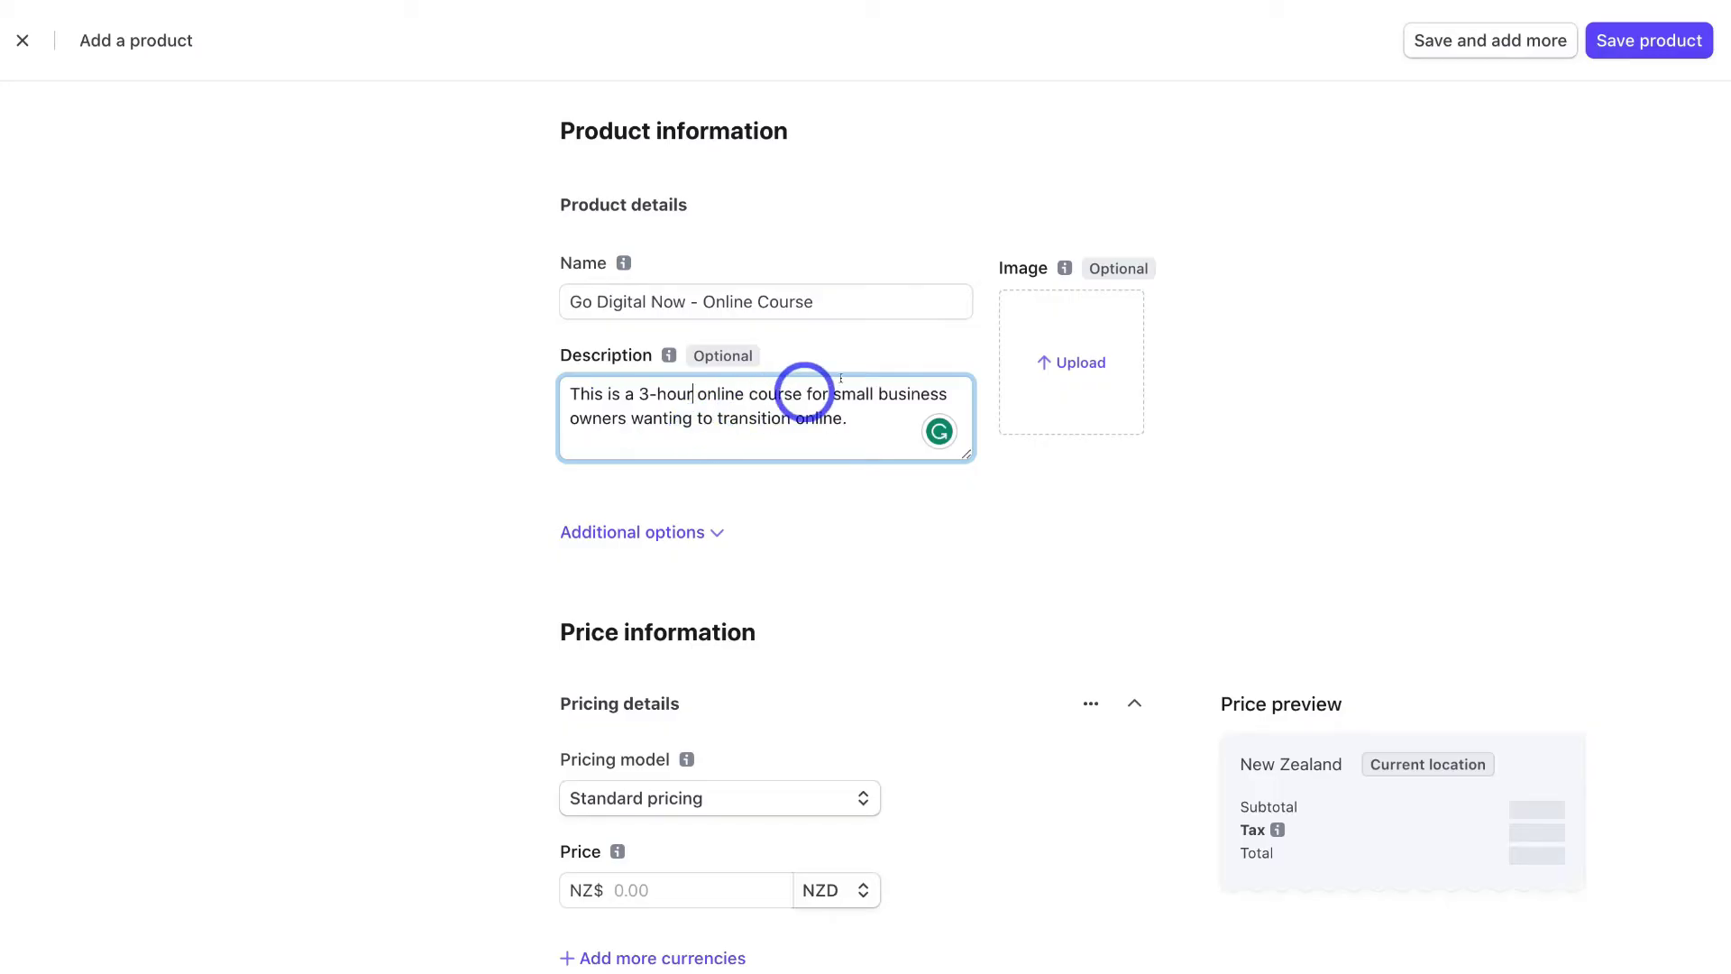
# Upload the 1,063×1,063 "#1 Playbook That EVERY" cover PNG from the Book content folder as the product image
pyautogui.click(1087, 388)
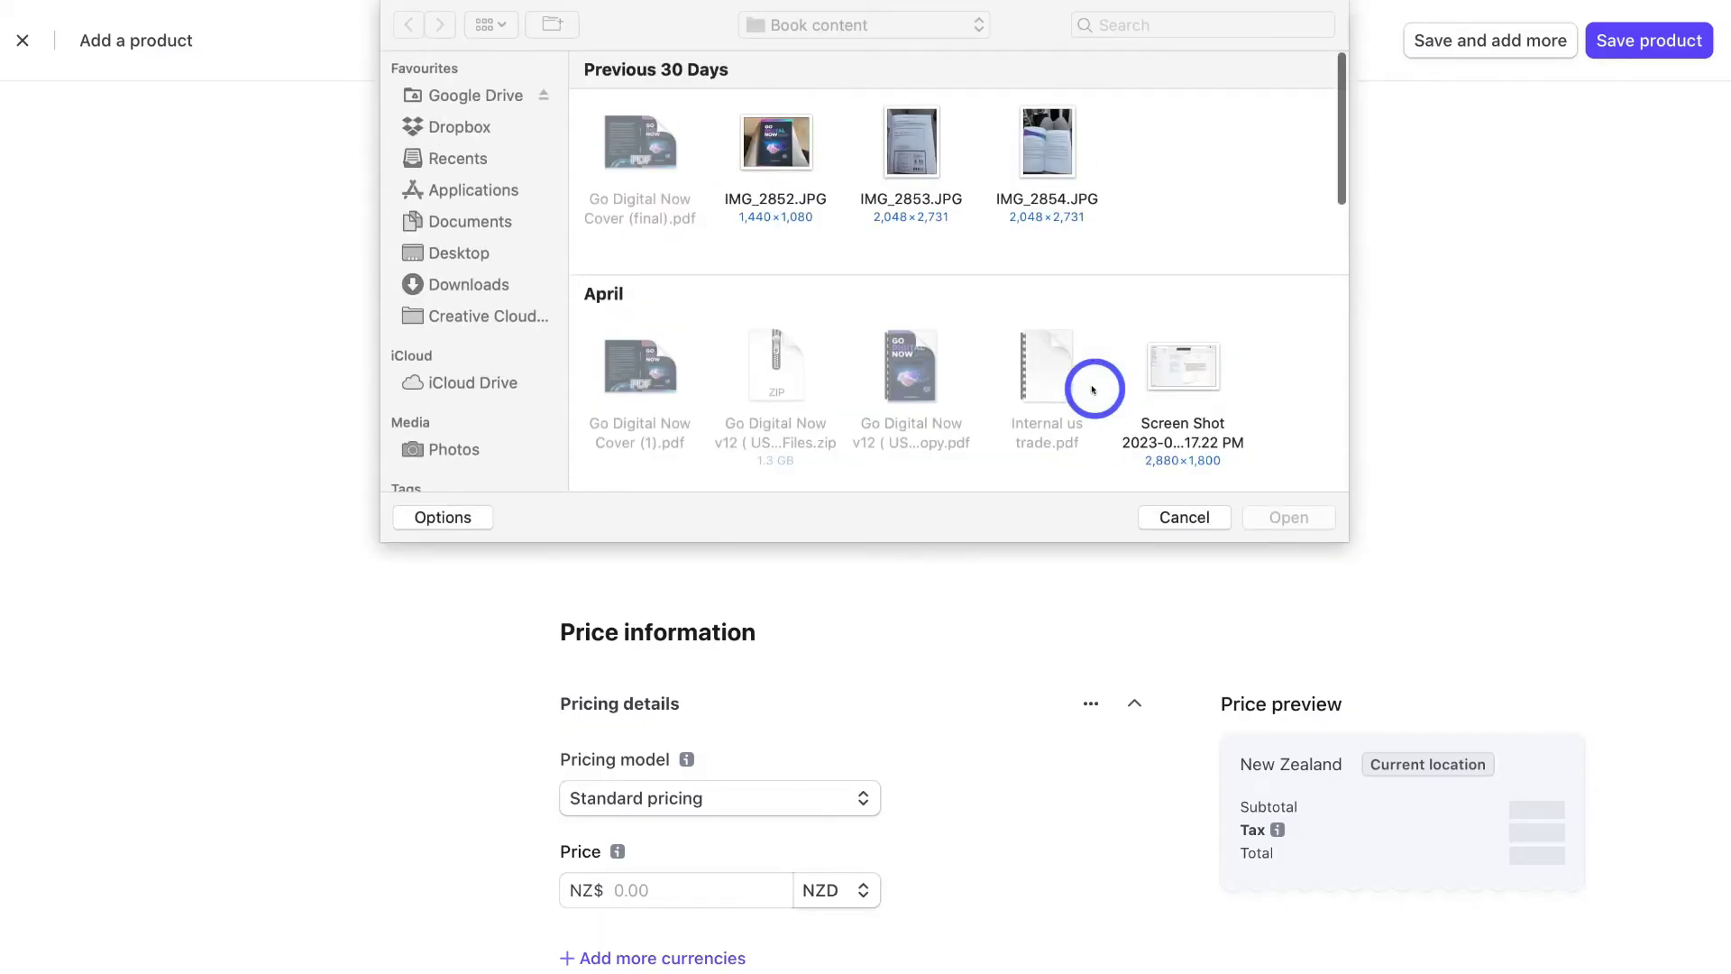
pyautogui.scroll(-5, 1069, 180)
pyautogui.click(800, 264)
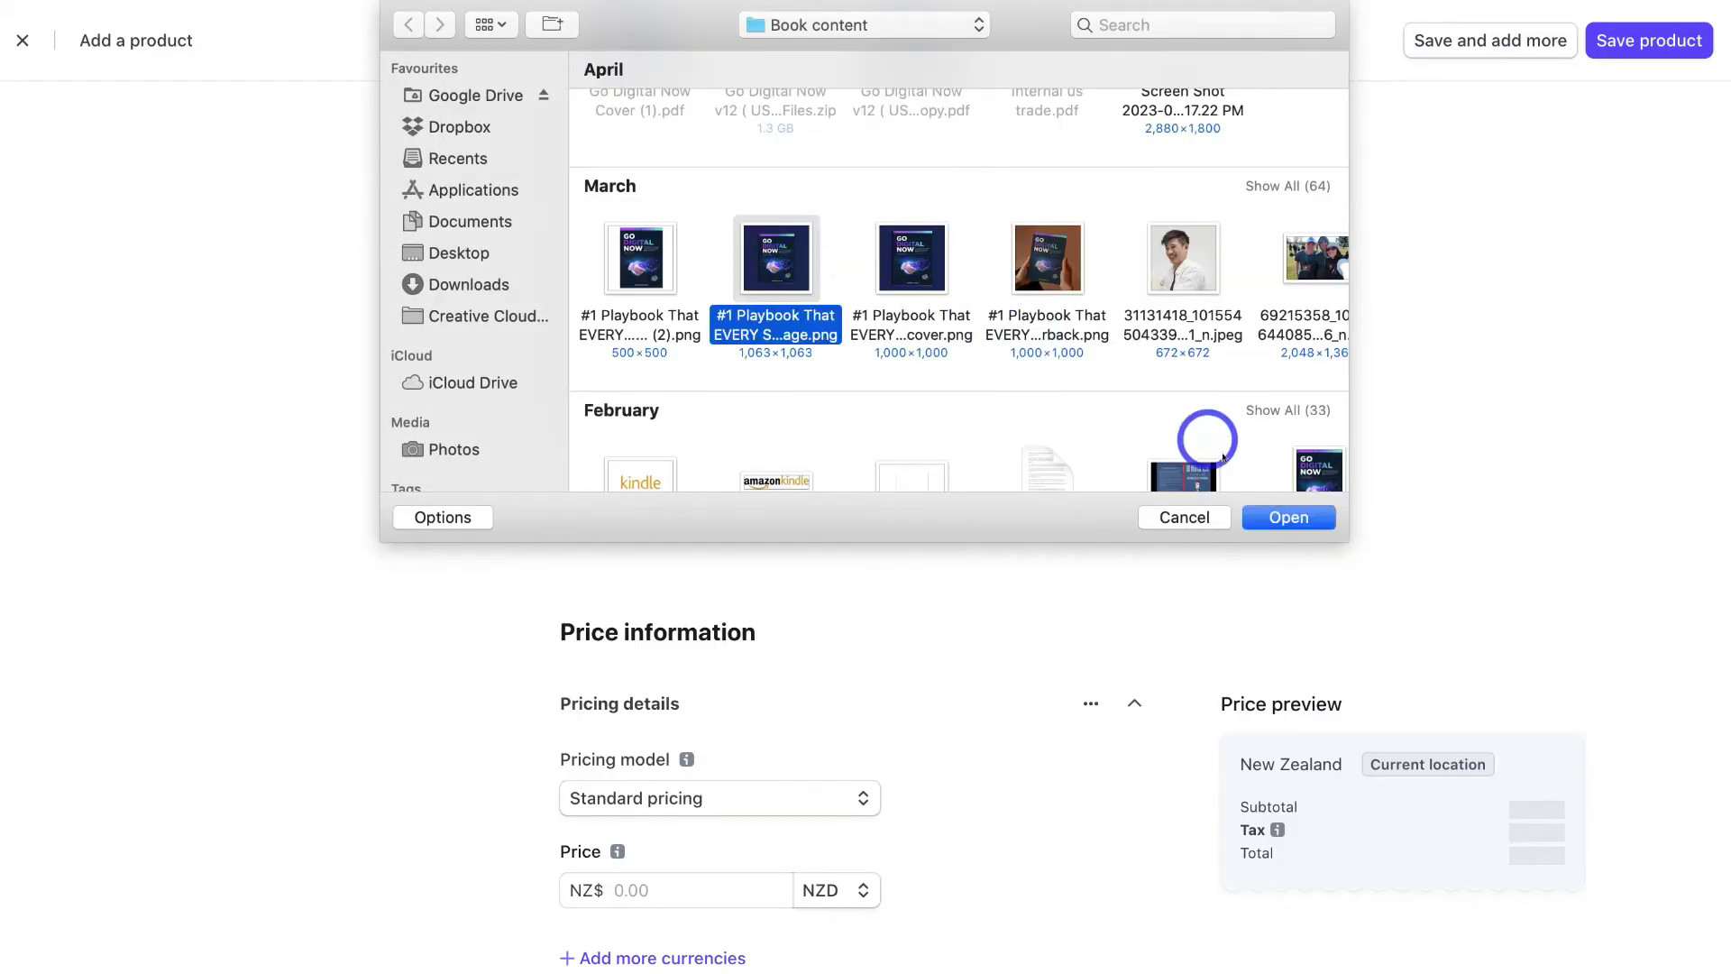
pyautogui.click(1288, 516)
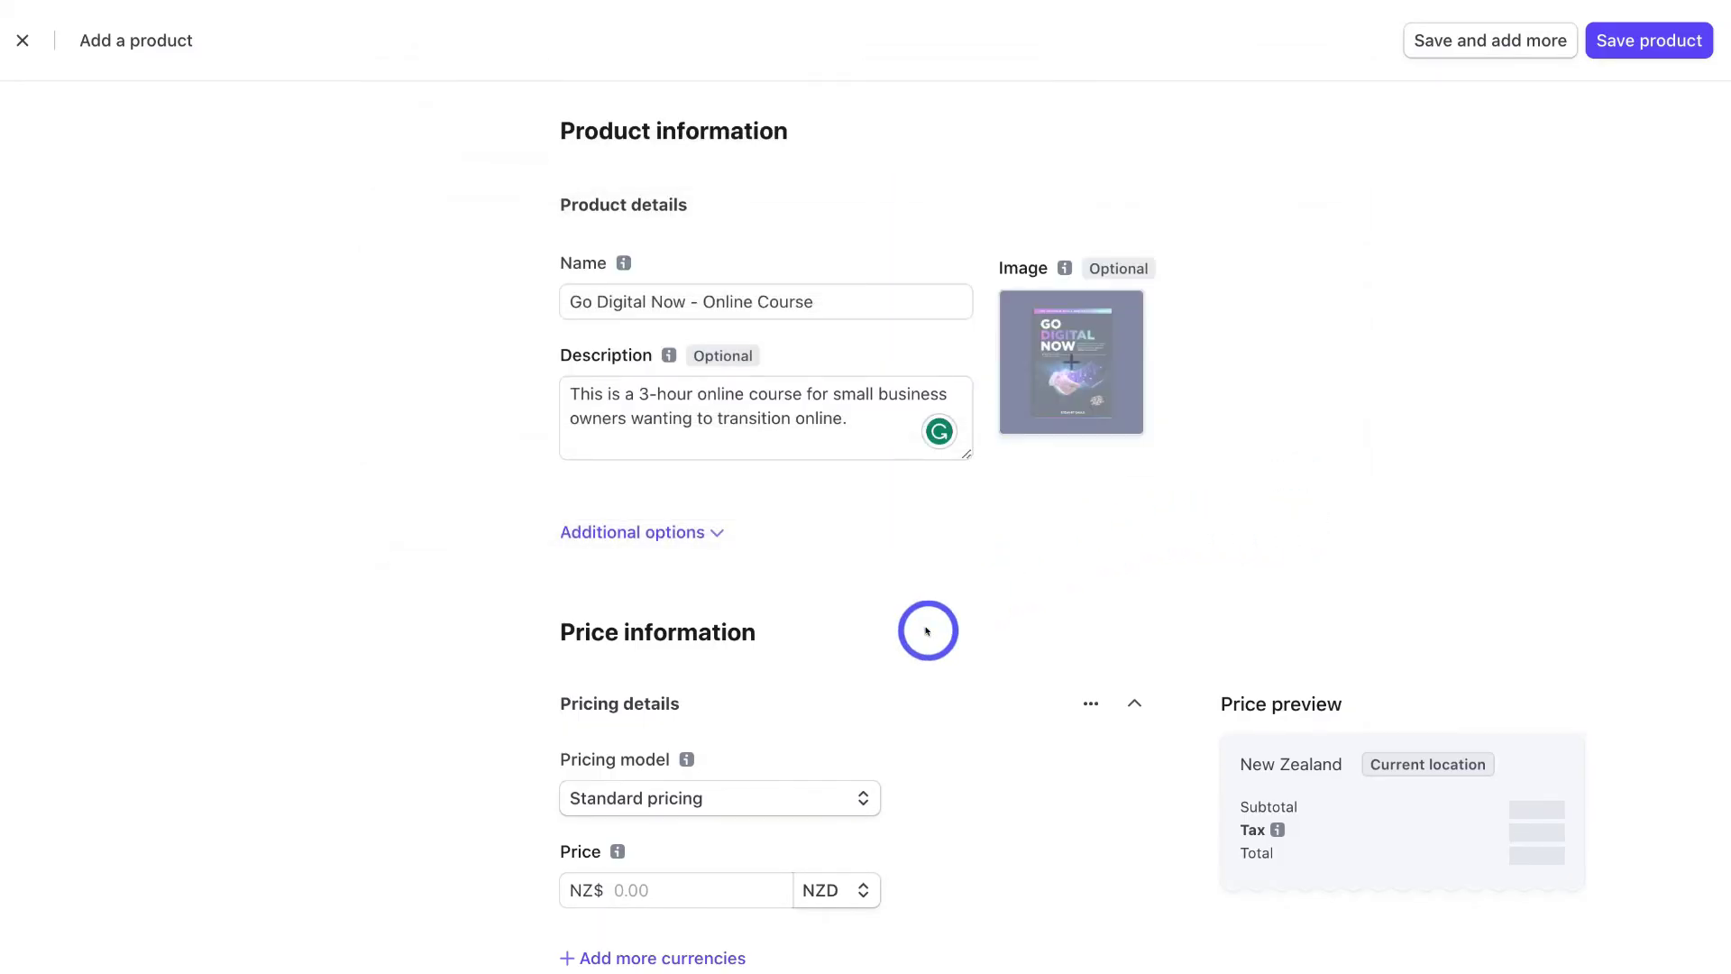
# Keep the standard pricing model and set the product's price to NZ$197.00
pyautogui.scroll(-4, 927, 631)
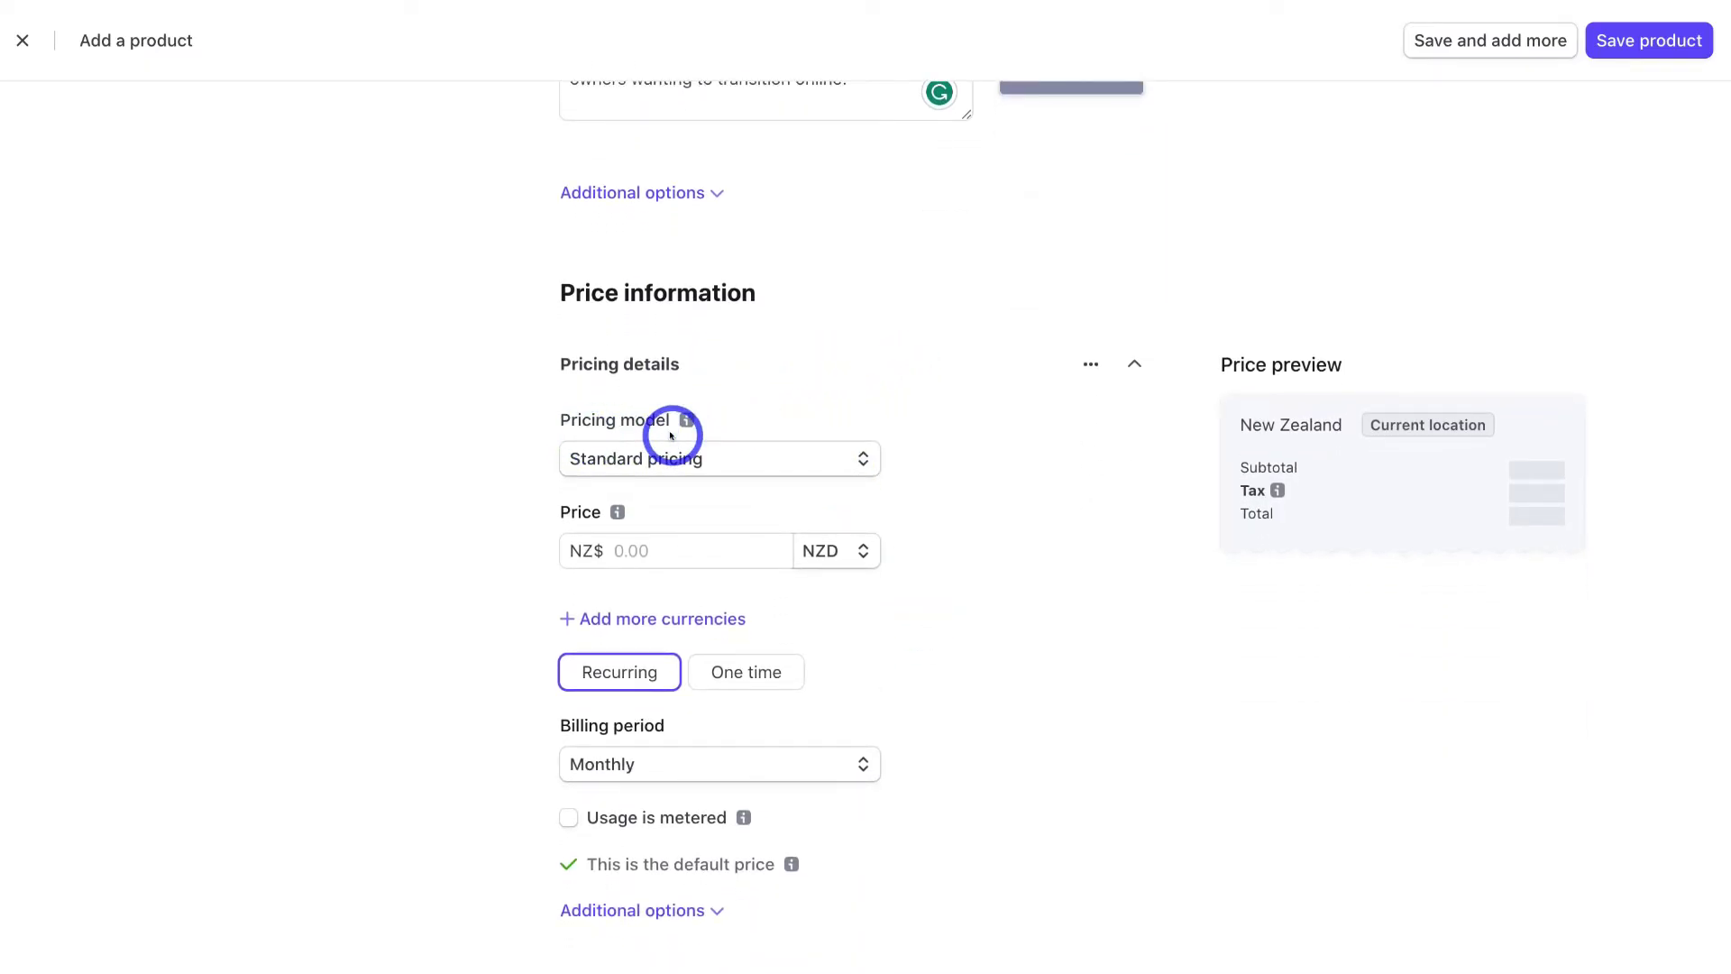
pyautogui.click(835, 459)
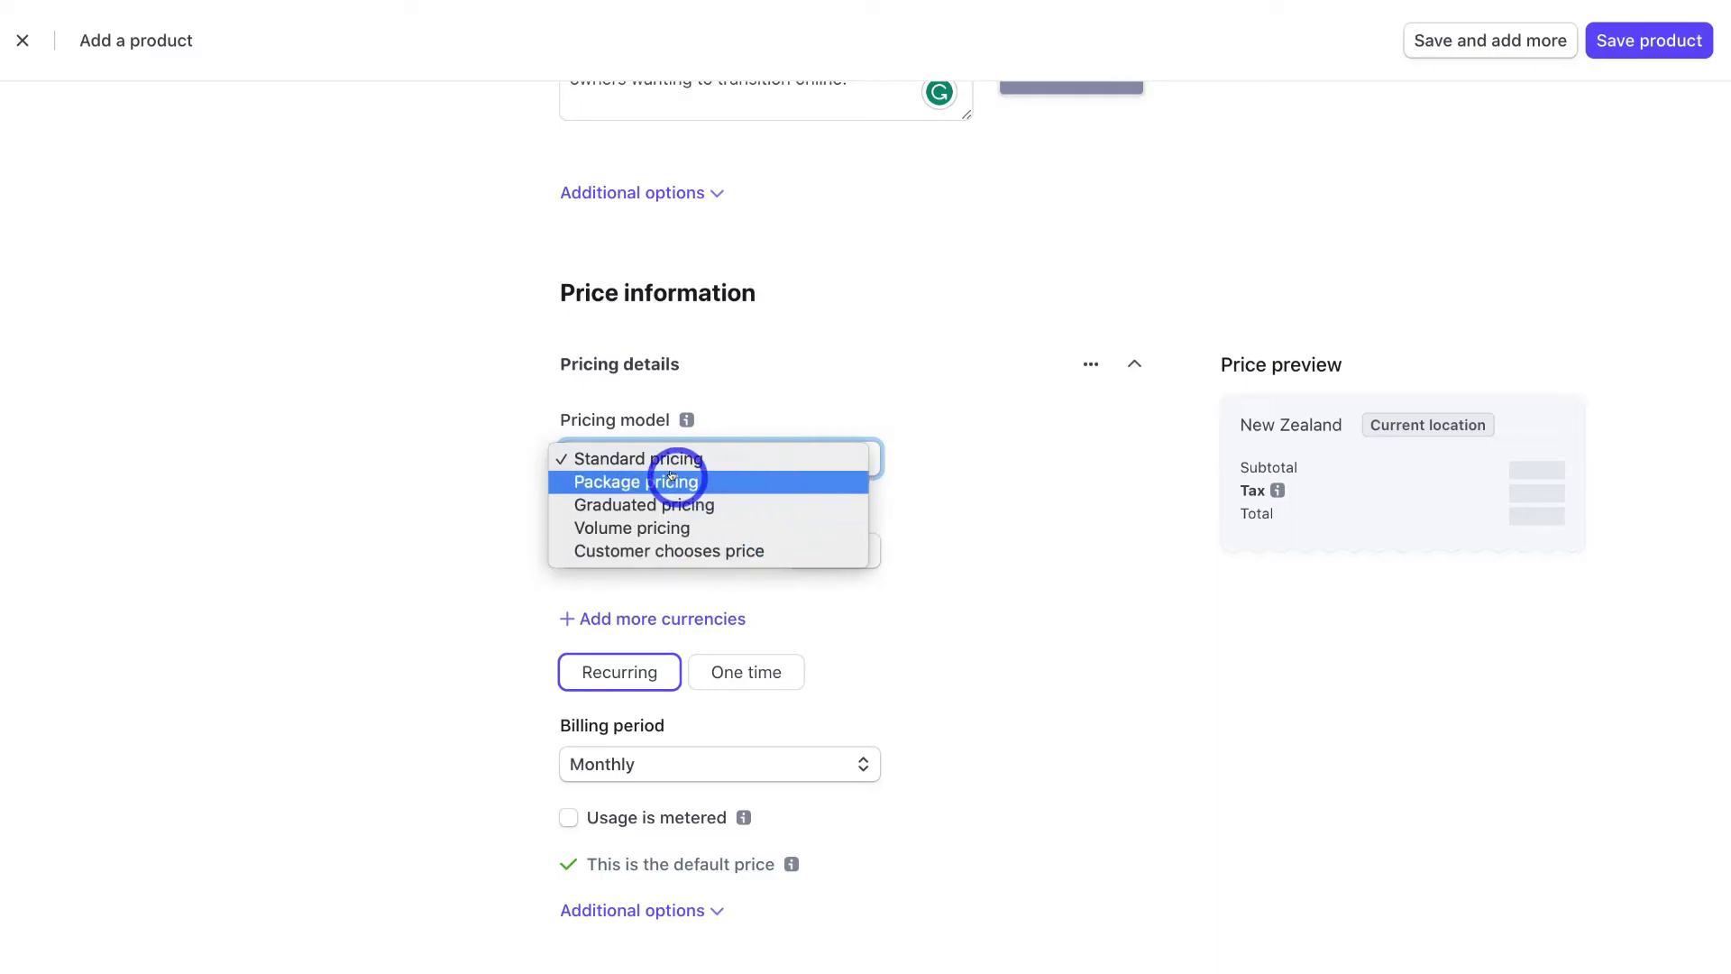
pyautogui.click(747, 463)
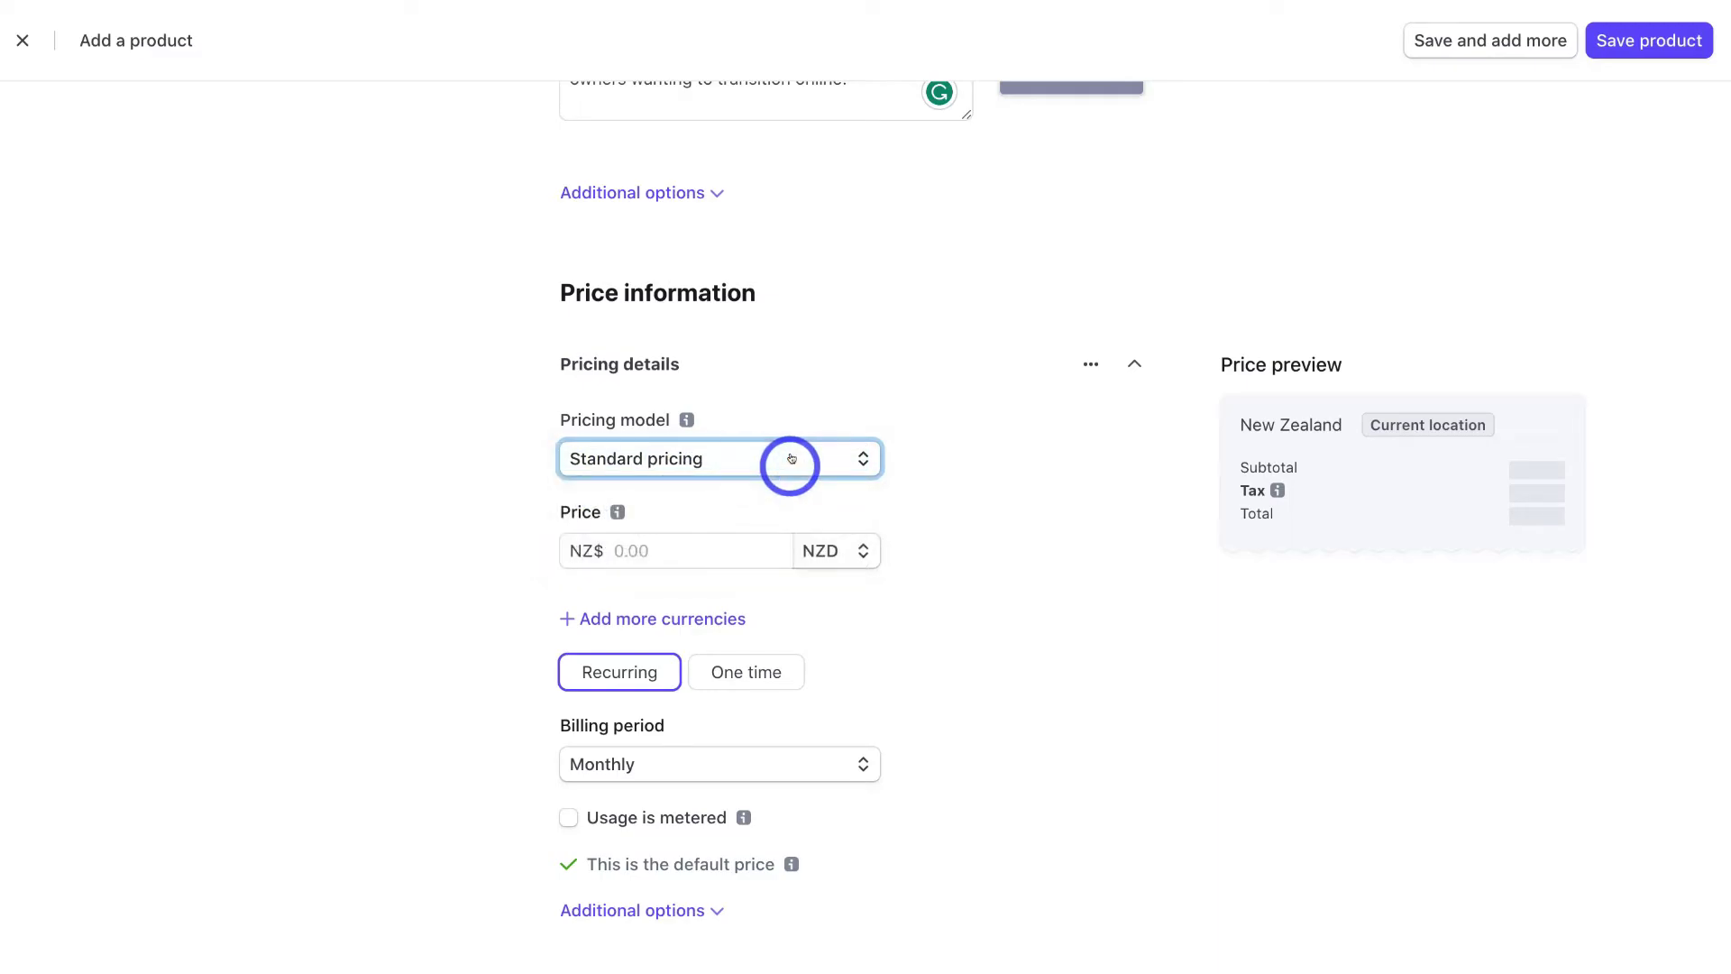
pyautogui.click(668, 549)
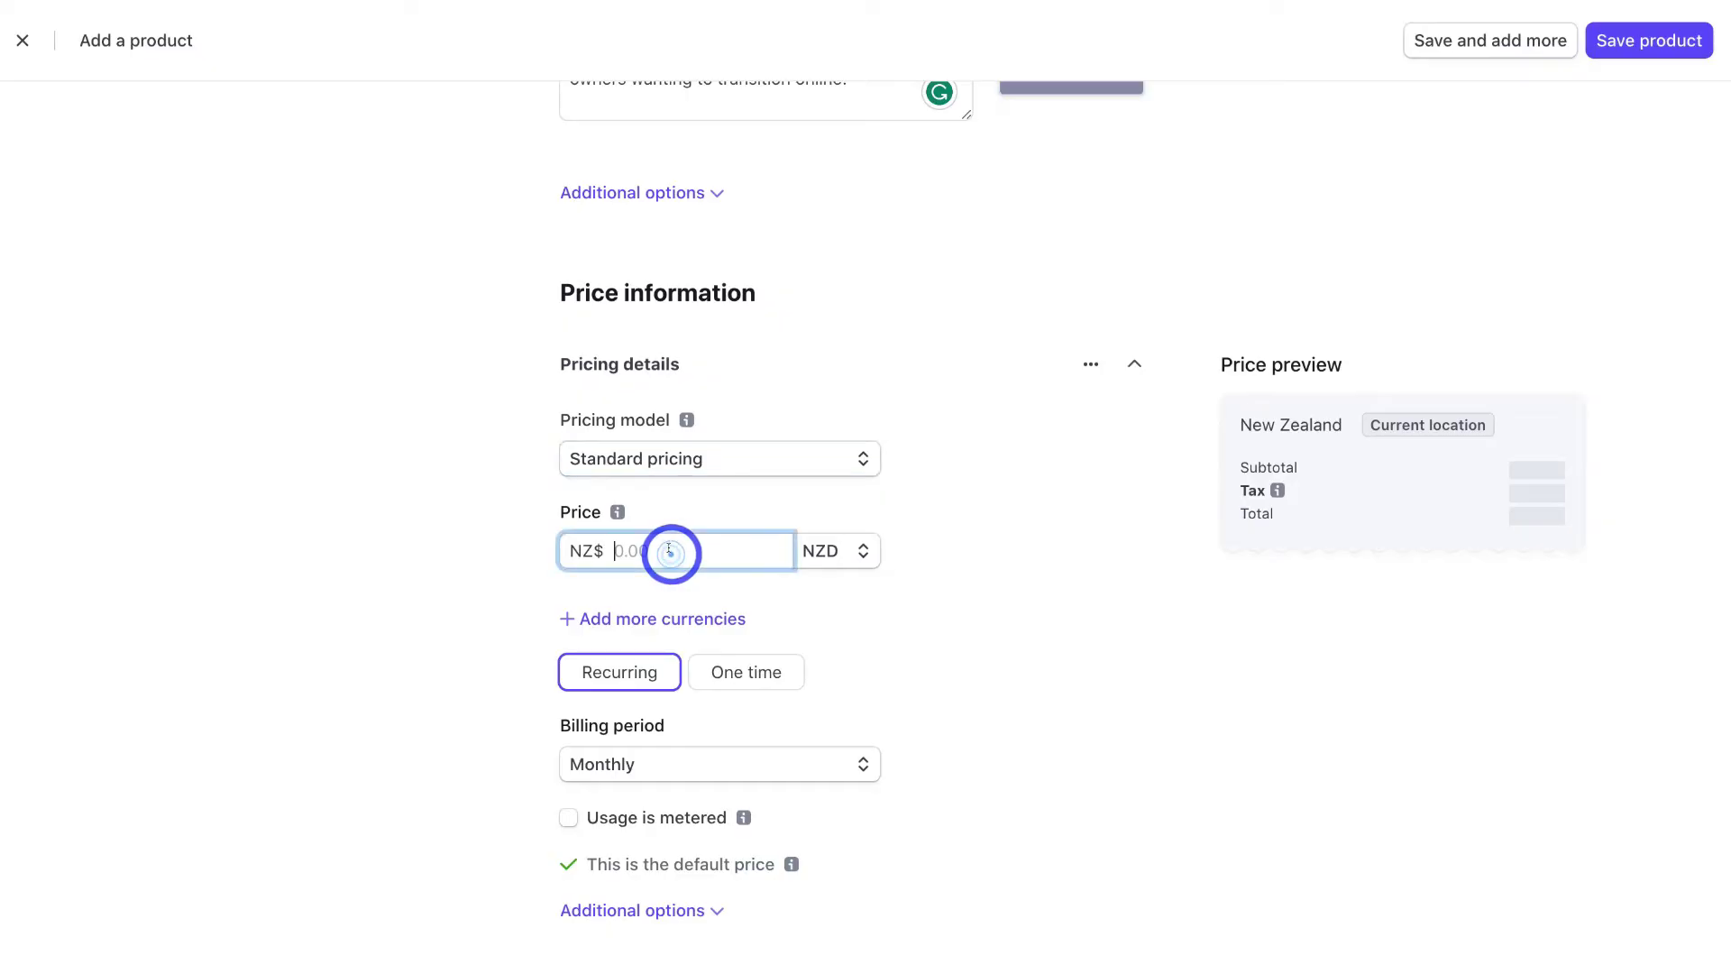
pyautogui.write('197.00')
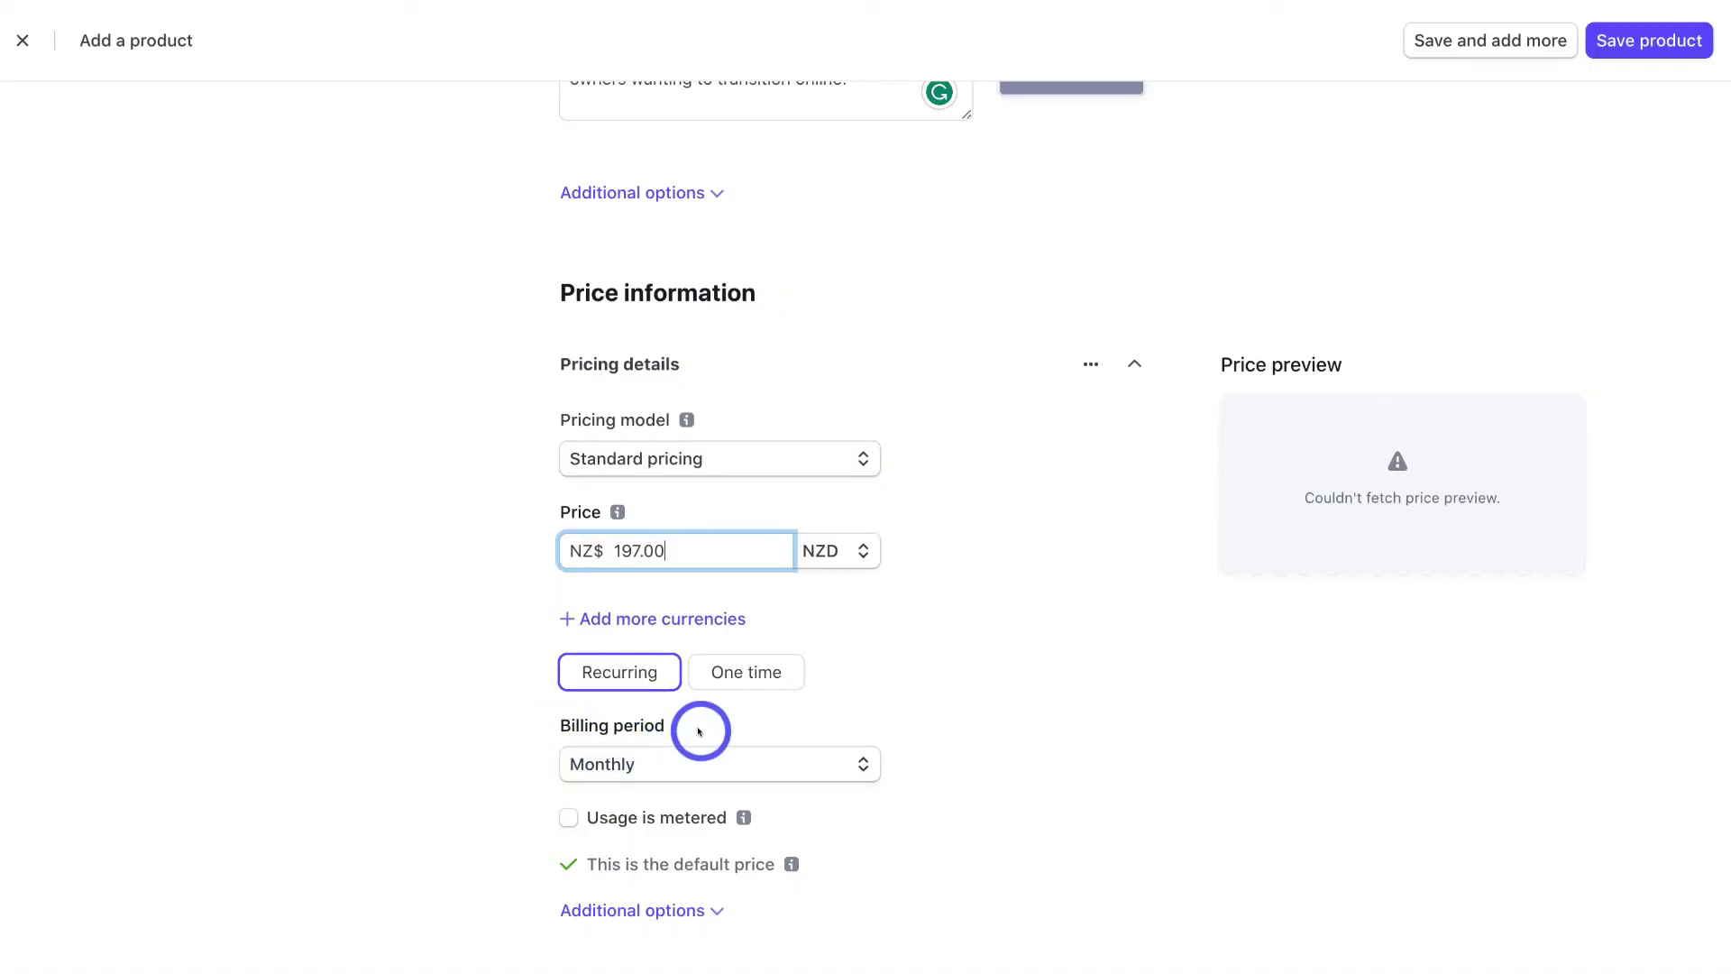
# Make the product's price a one-time charge and save the product
pyautogui.click(746, 670)
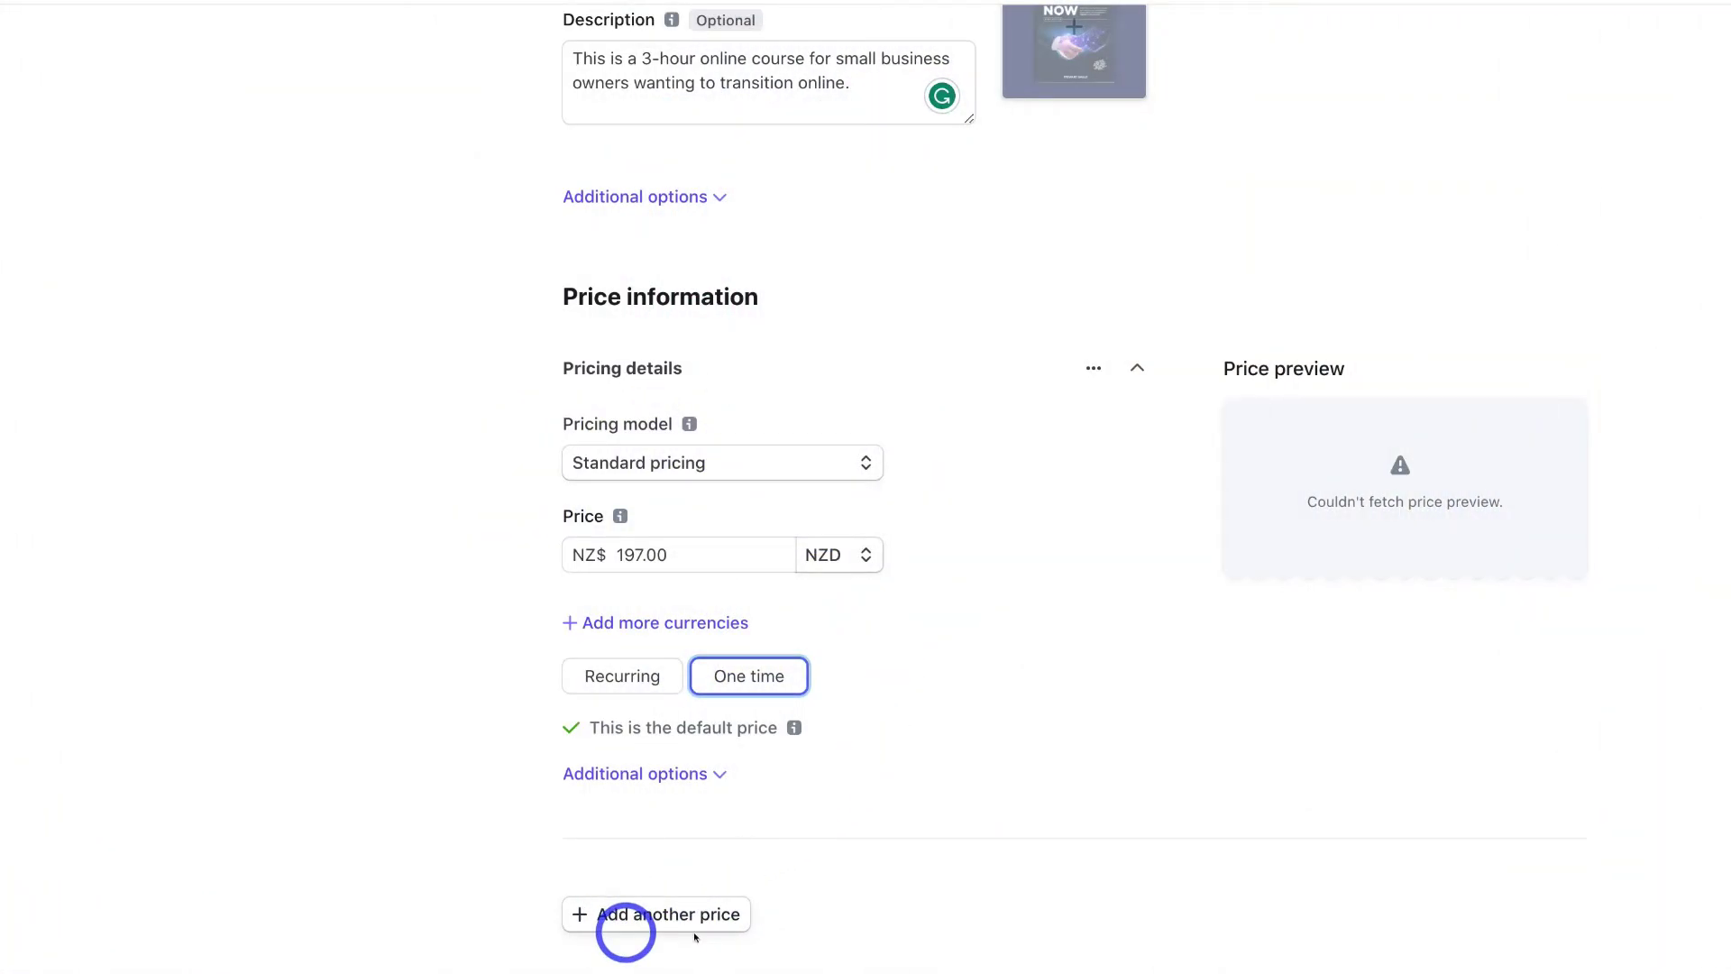
pyautogui.scroll(5, 1090, 776)
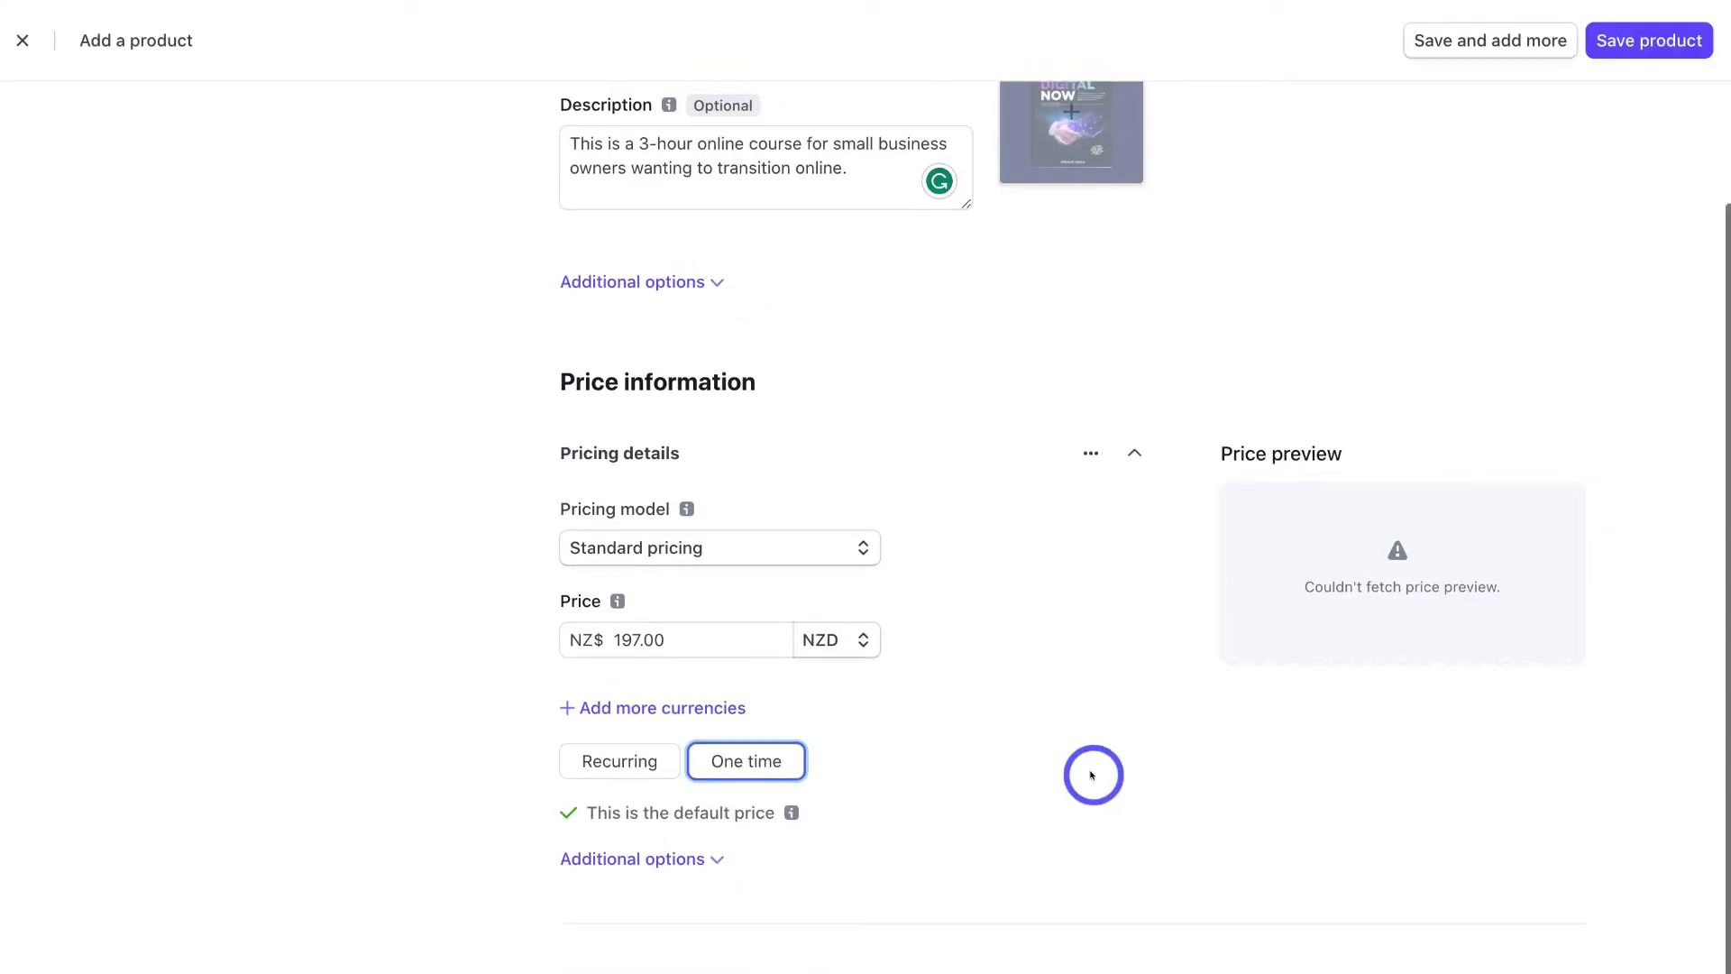
pyautogui.click(1637, 42)
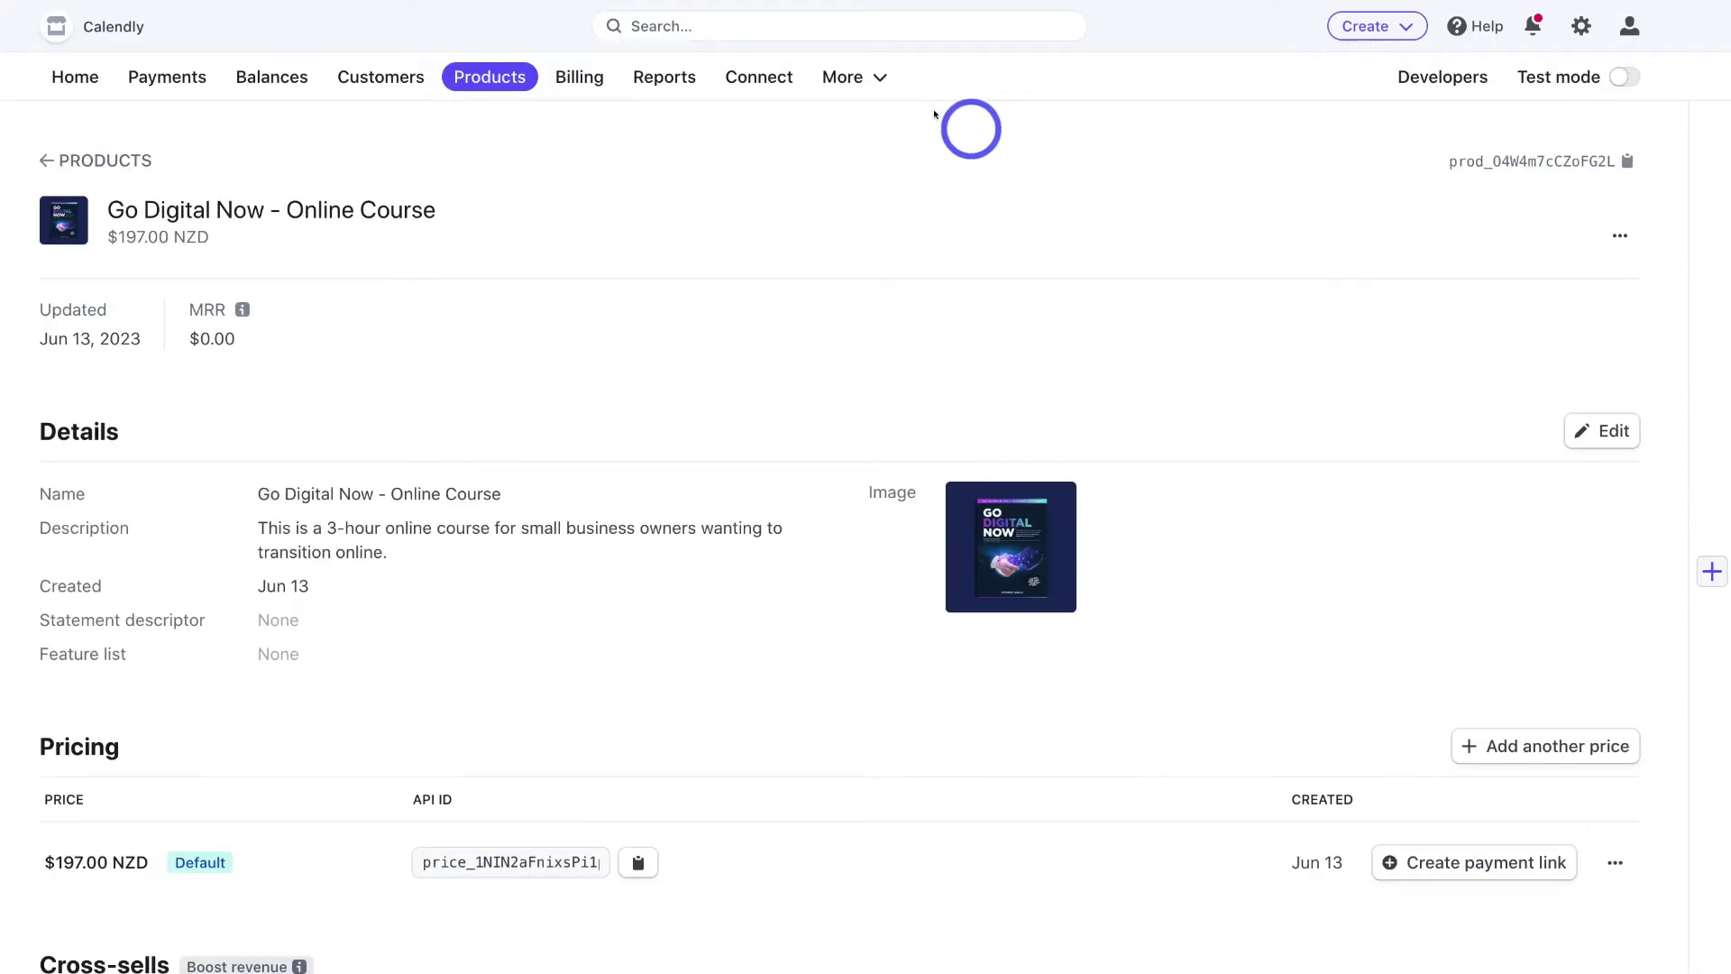
# Start a new payment link of type "Products or subscriptions" for the Go Digital Now - Online Course at $197.00 NZD
pyautogui.click(866, 77)
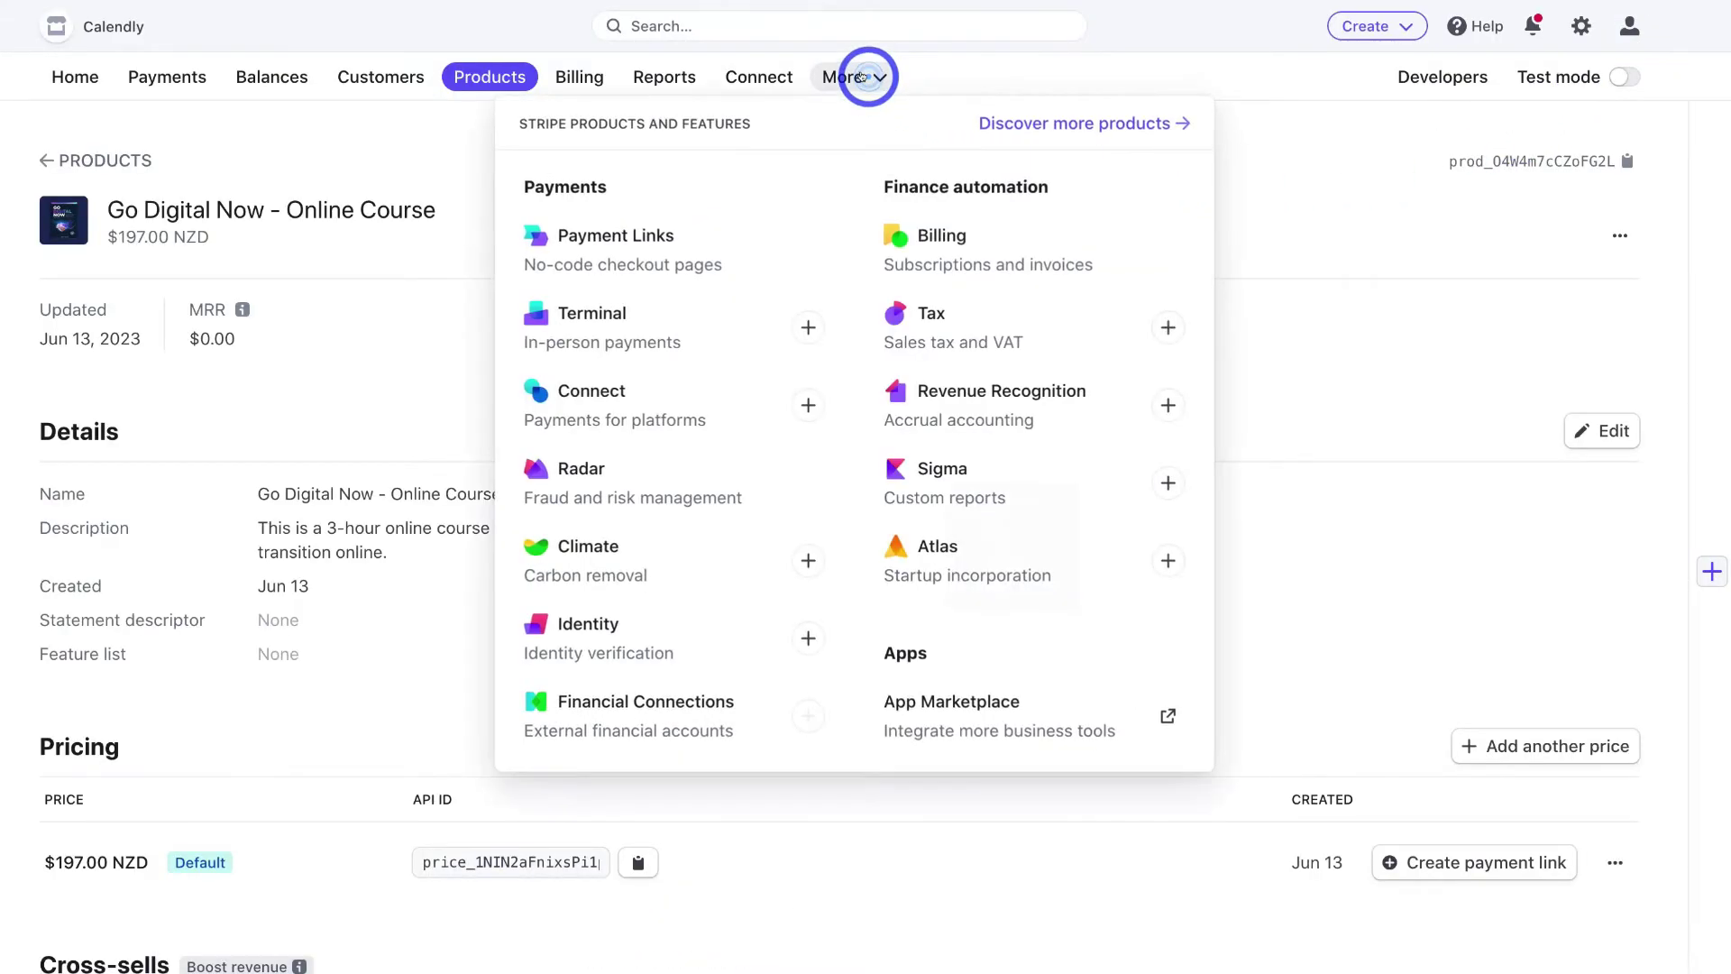
pyautogui.click(675, 244)
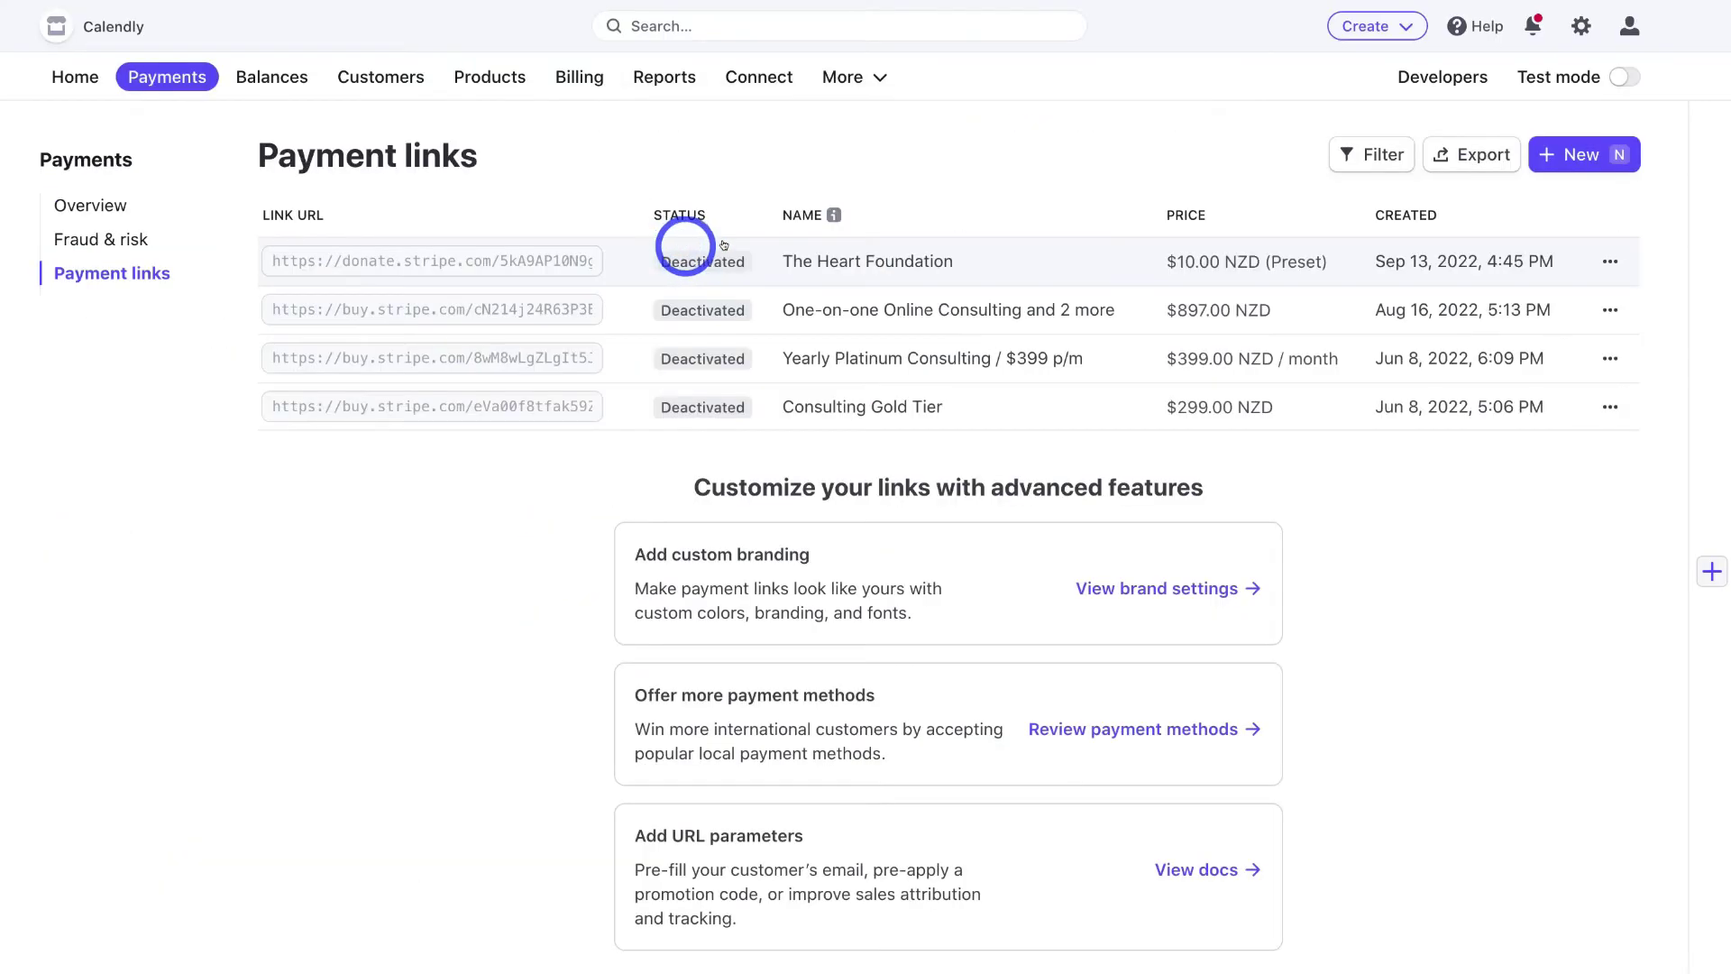
pyautogui.click(1550, 159)
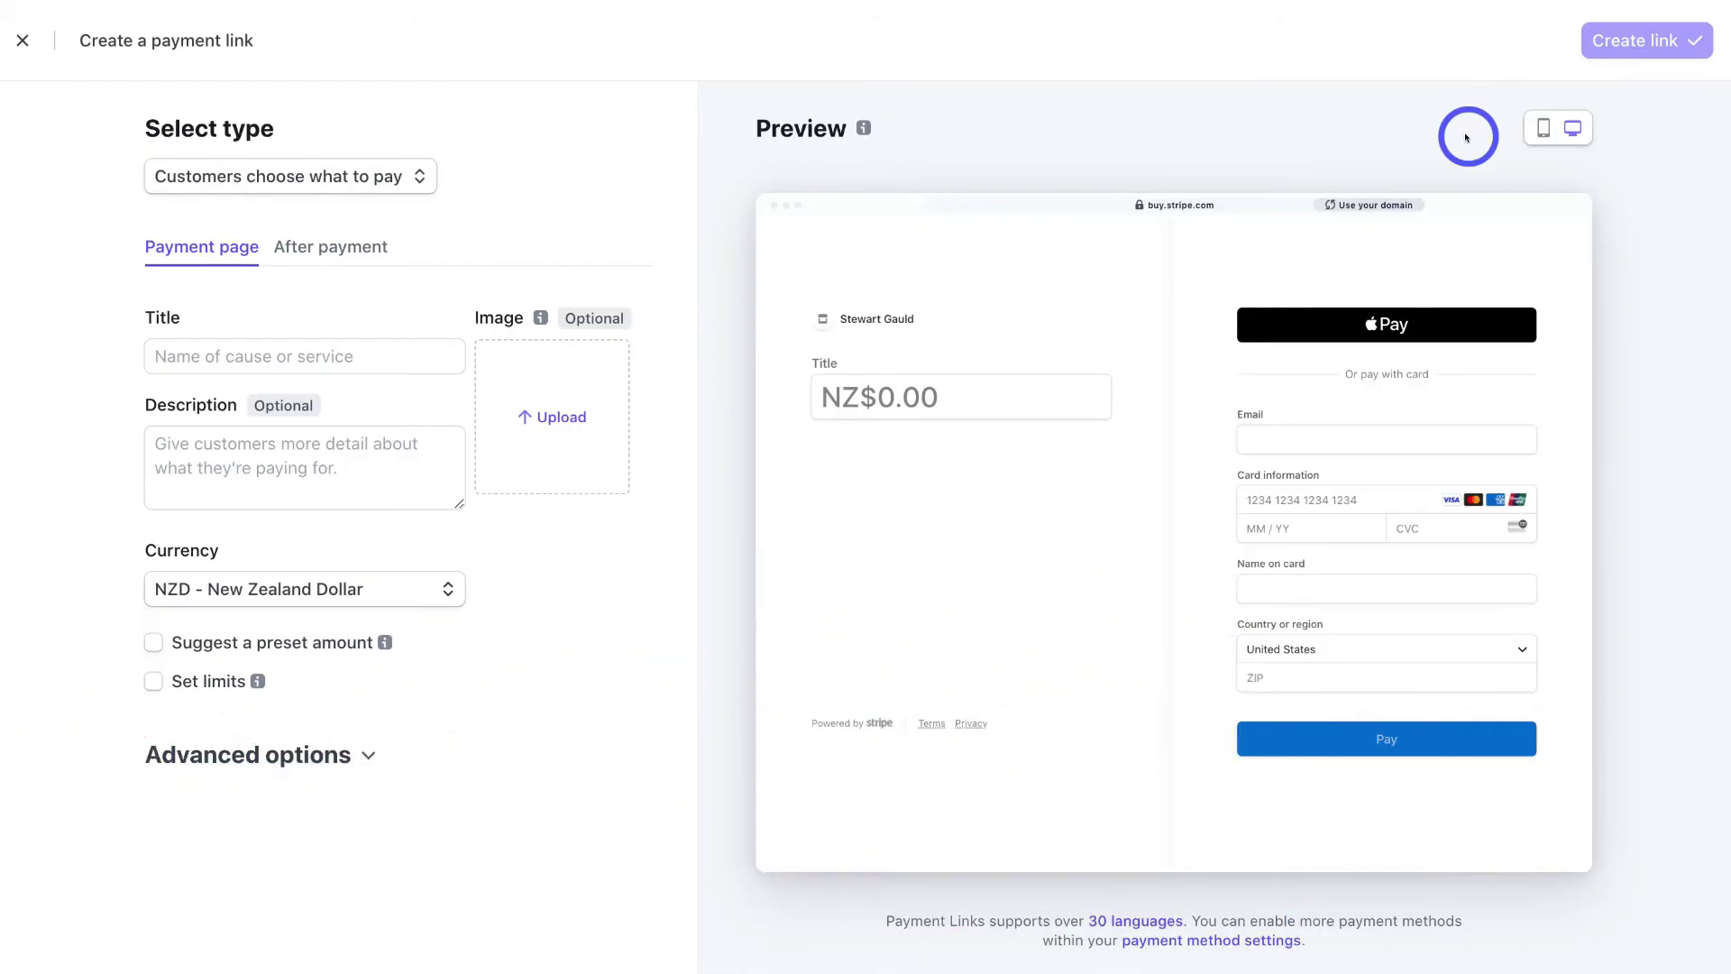
pyautogui.click(355, 173)
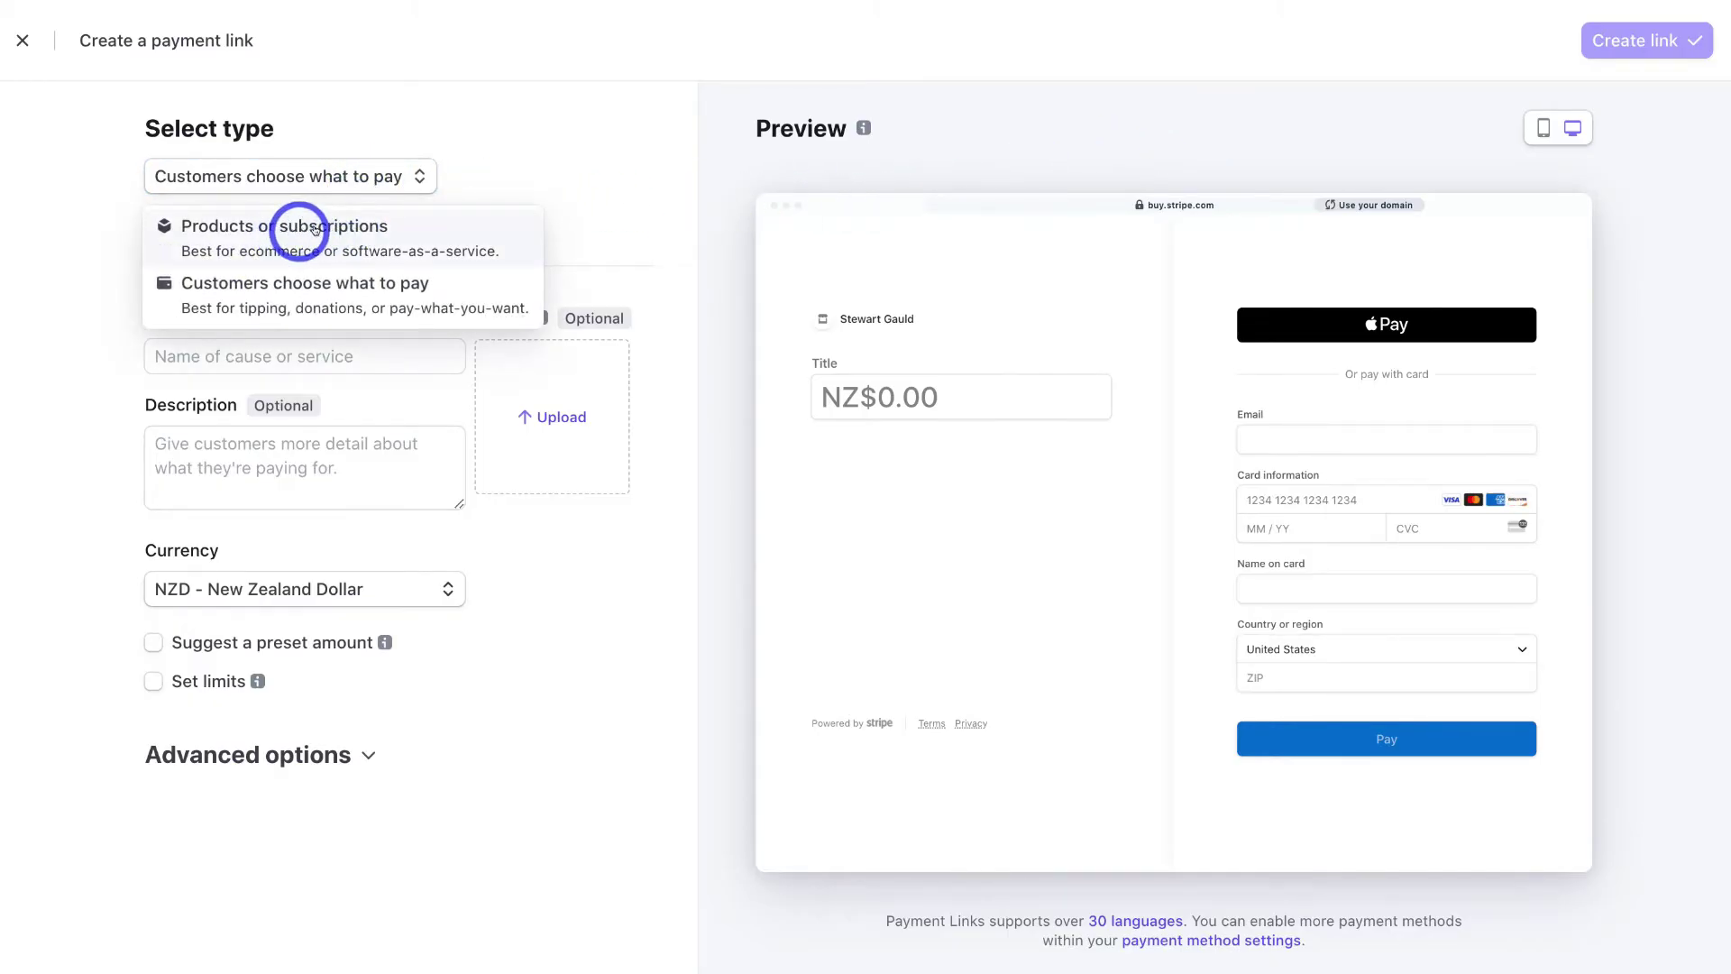
pyautogui.click(433, 241)
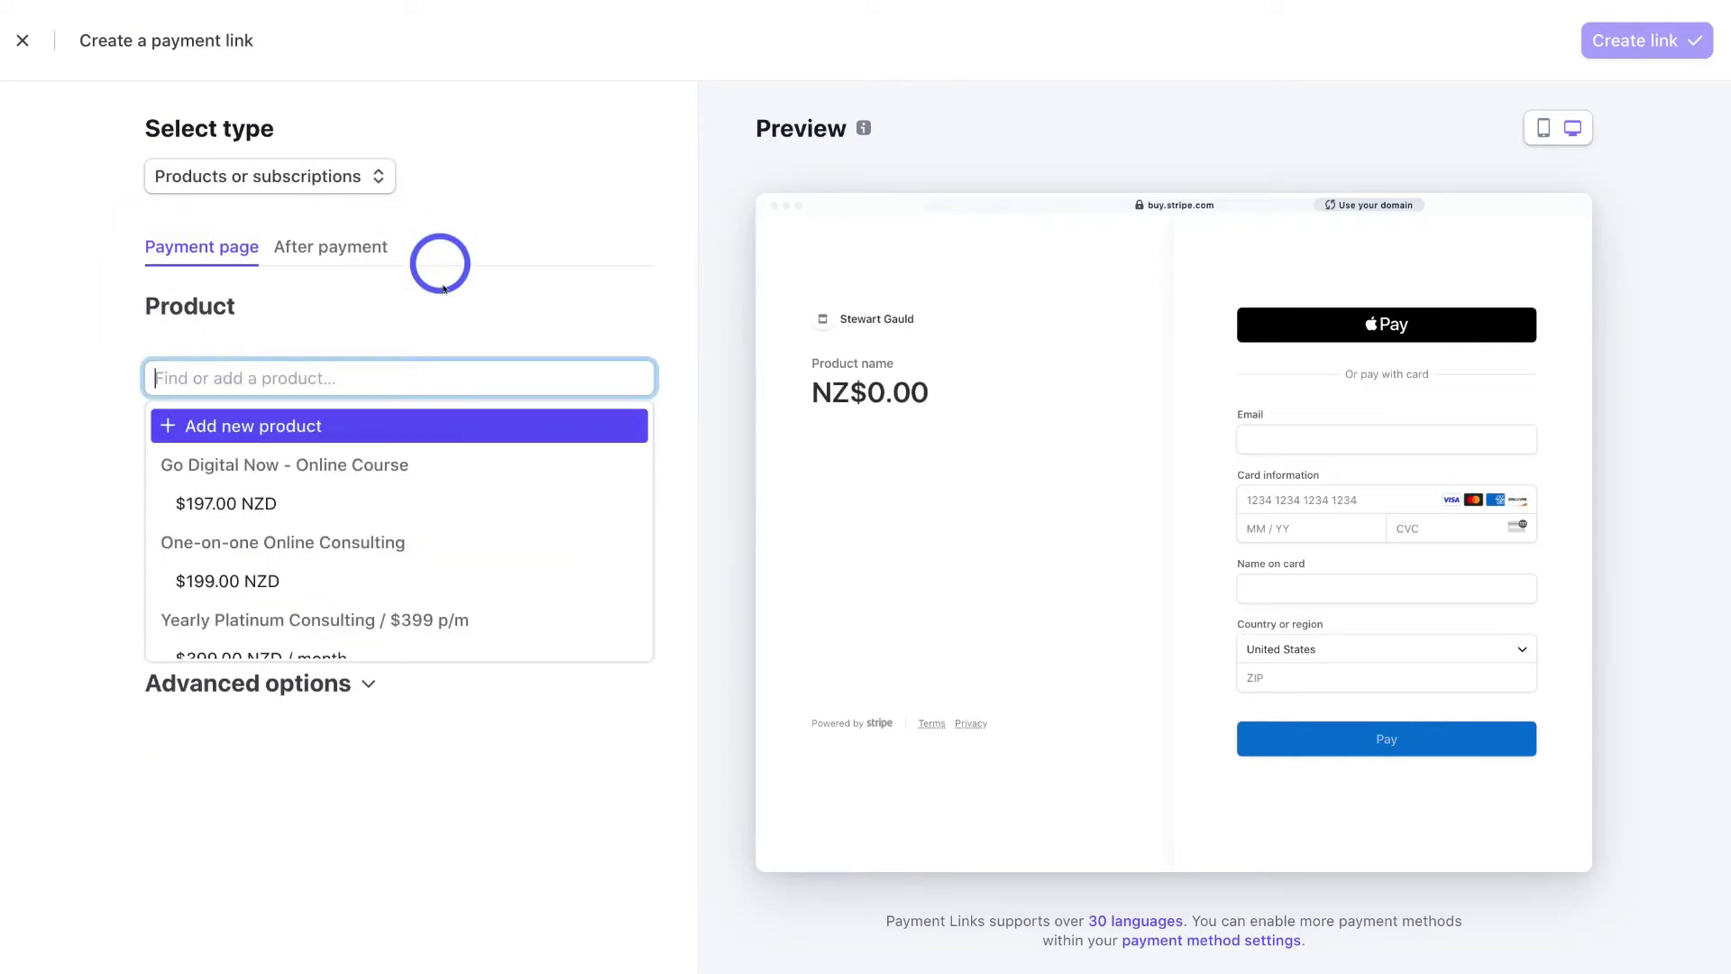
pyautogui.click(335, 503)
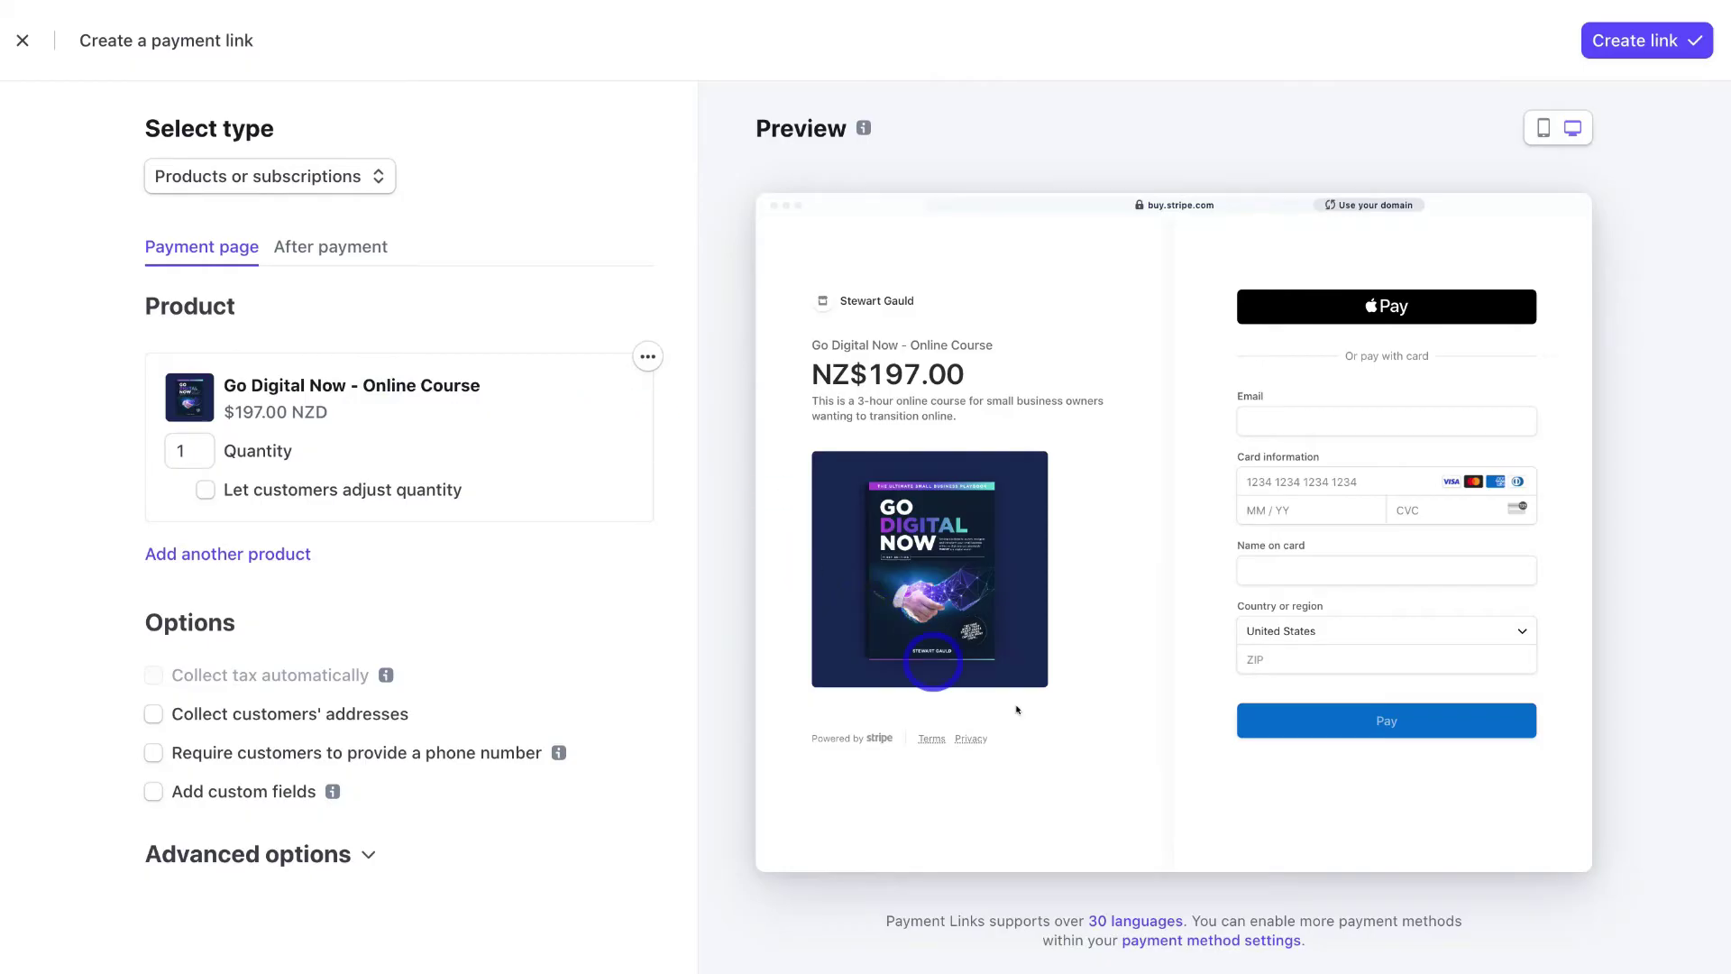
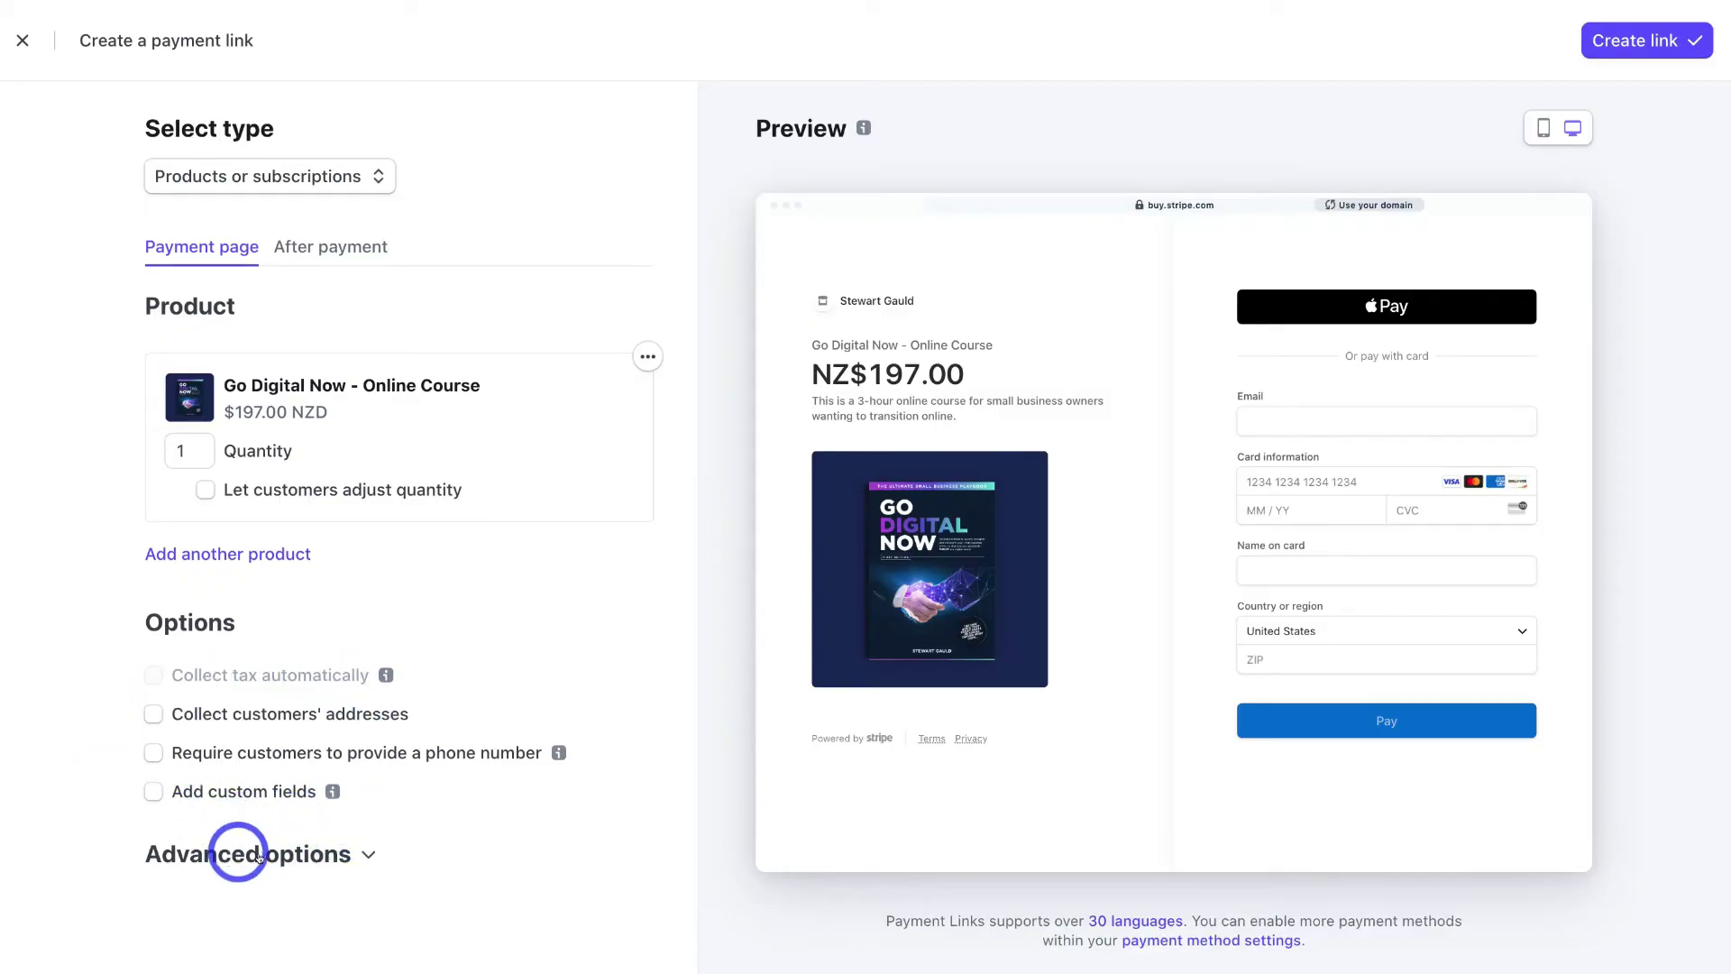
# Allow business customers to provide tax IDs in the advanced options and keep Pay as the call to action
pyautogui.click(345, 855)
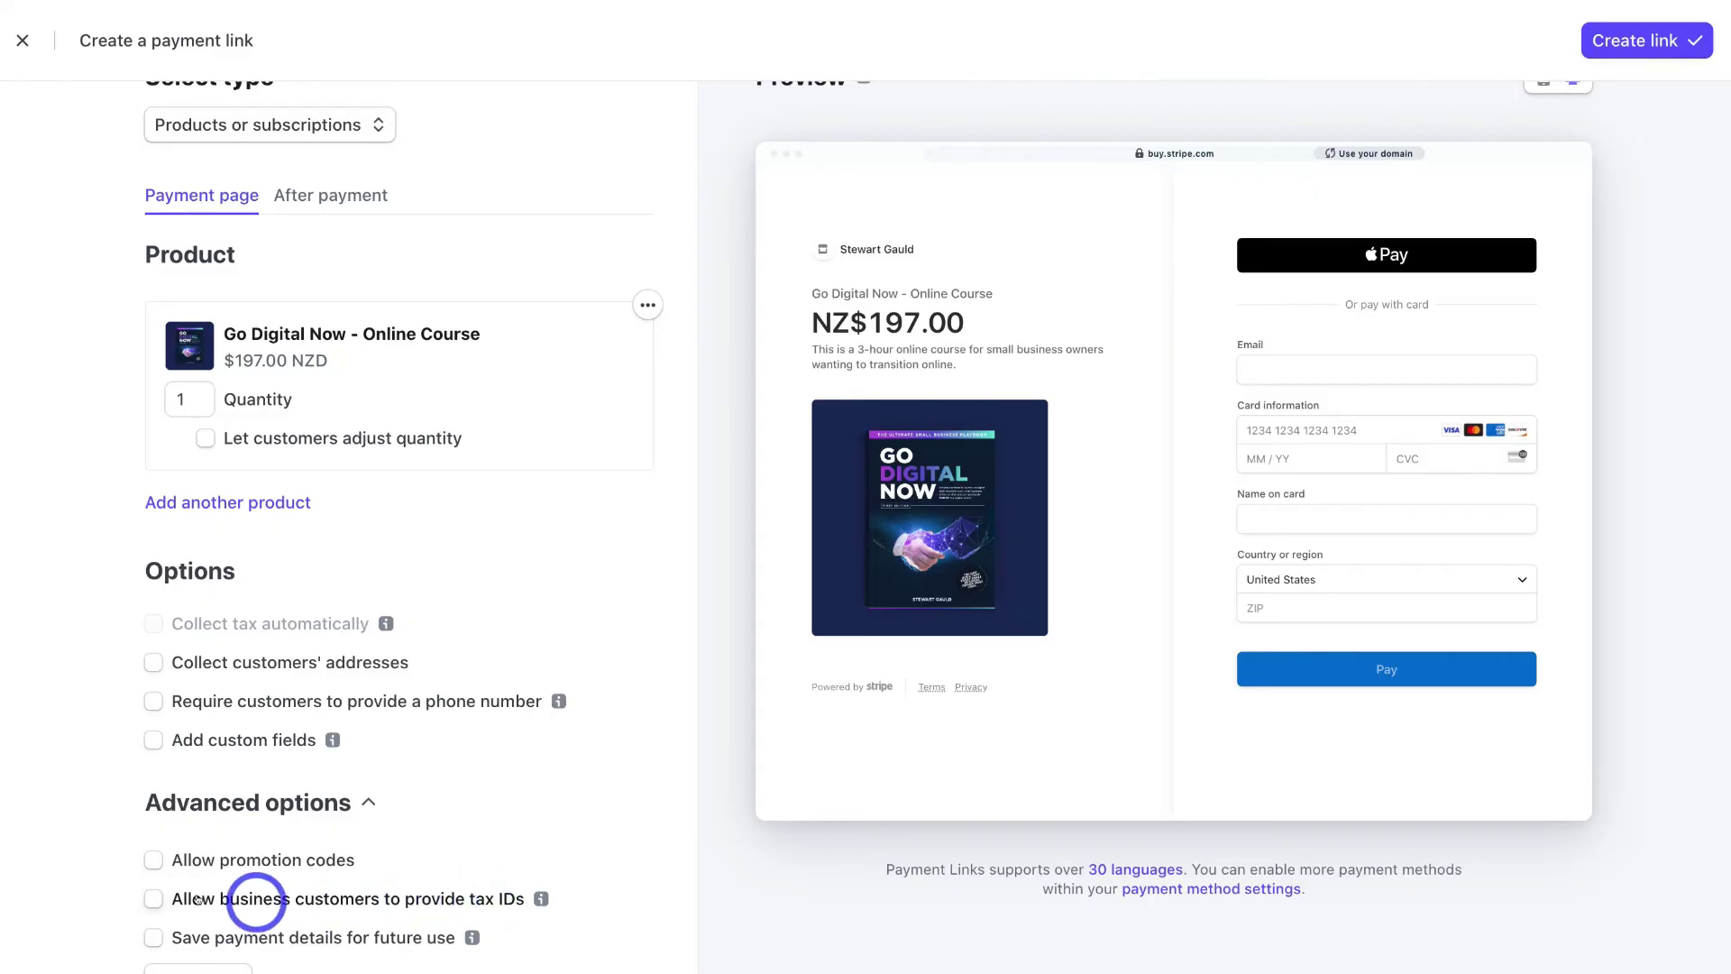
pyautogui.click(151, 898)
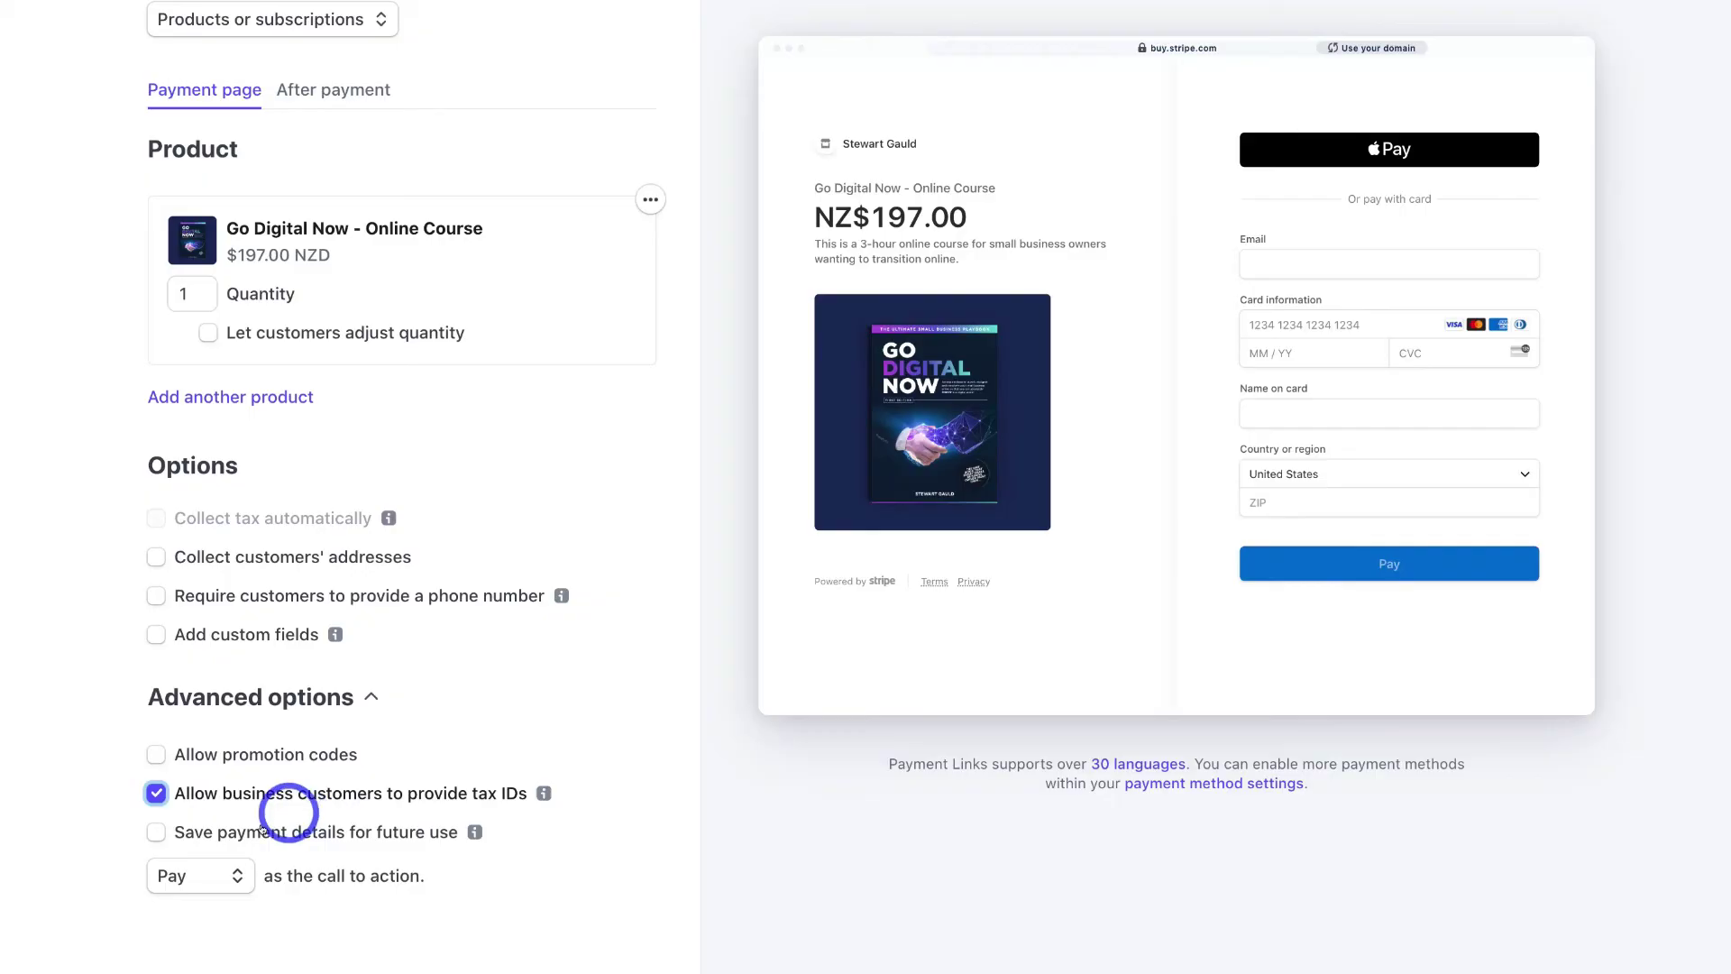
pyautogui.click(231, 925)
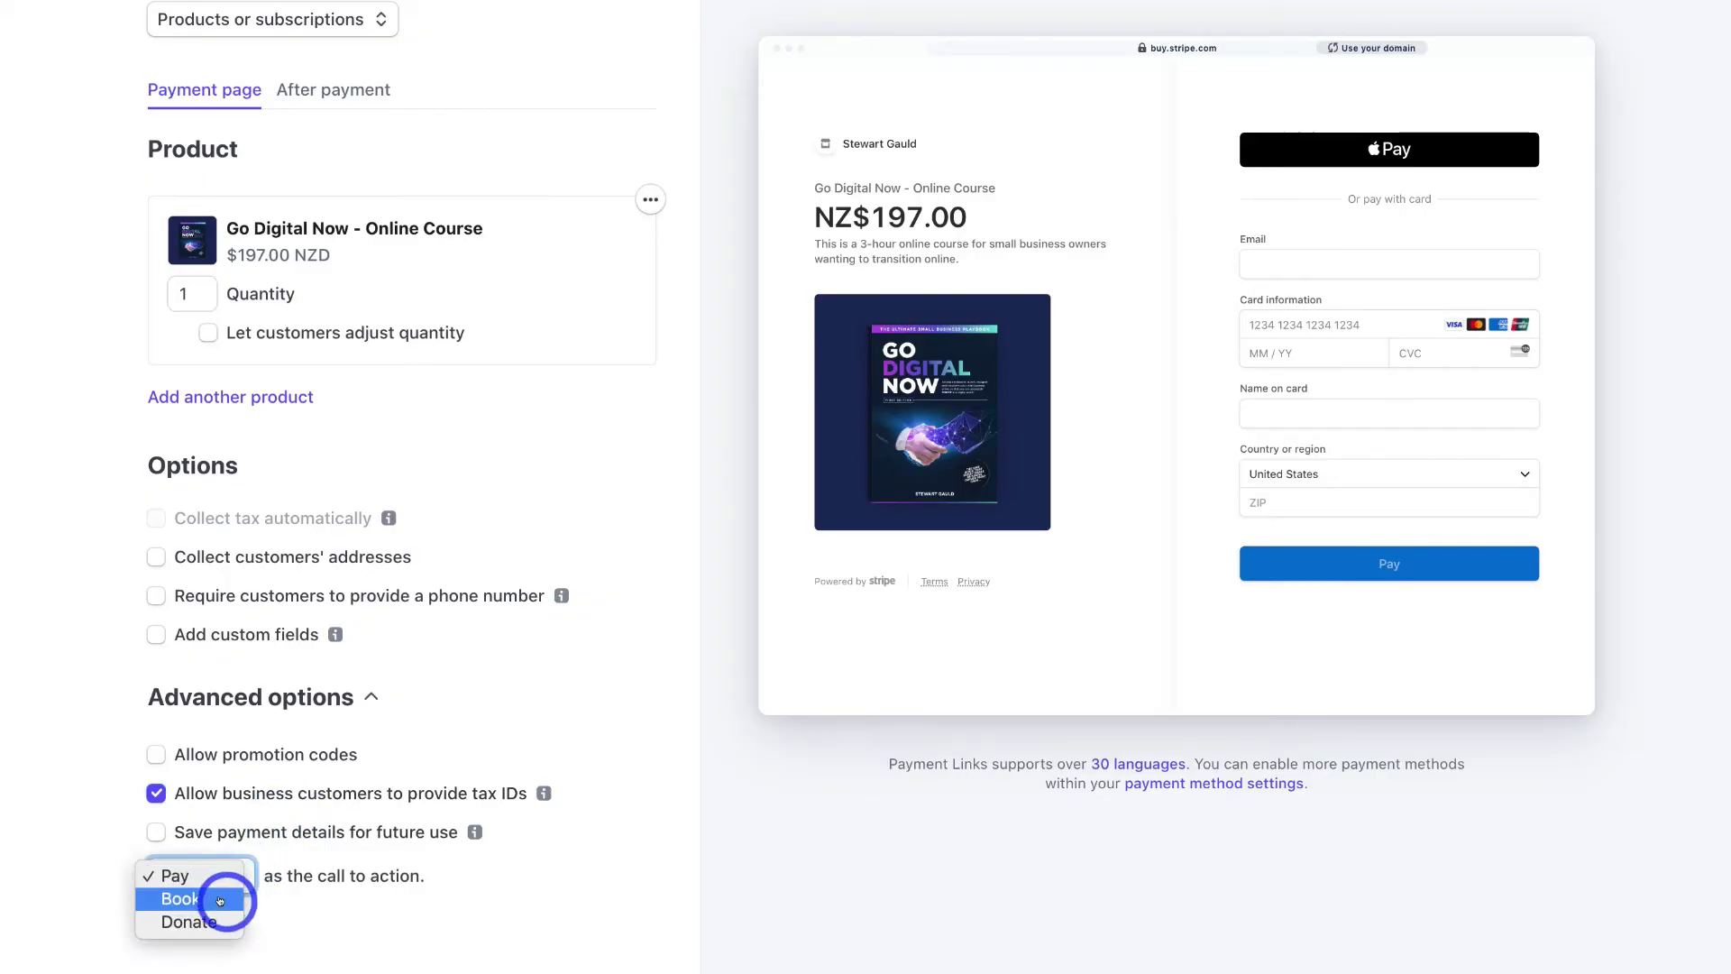
pyautogui.click(450, 917)
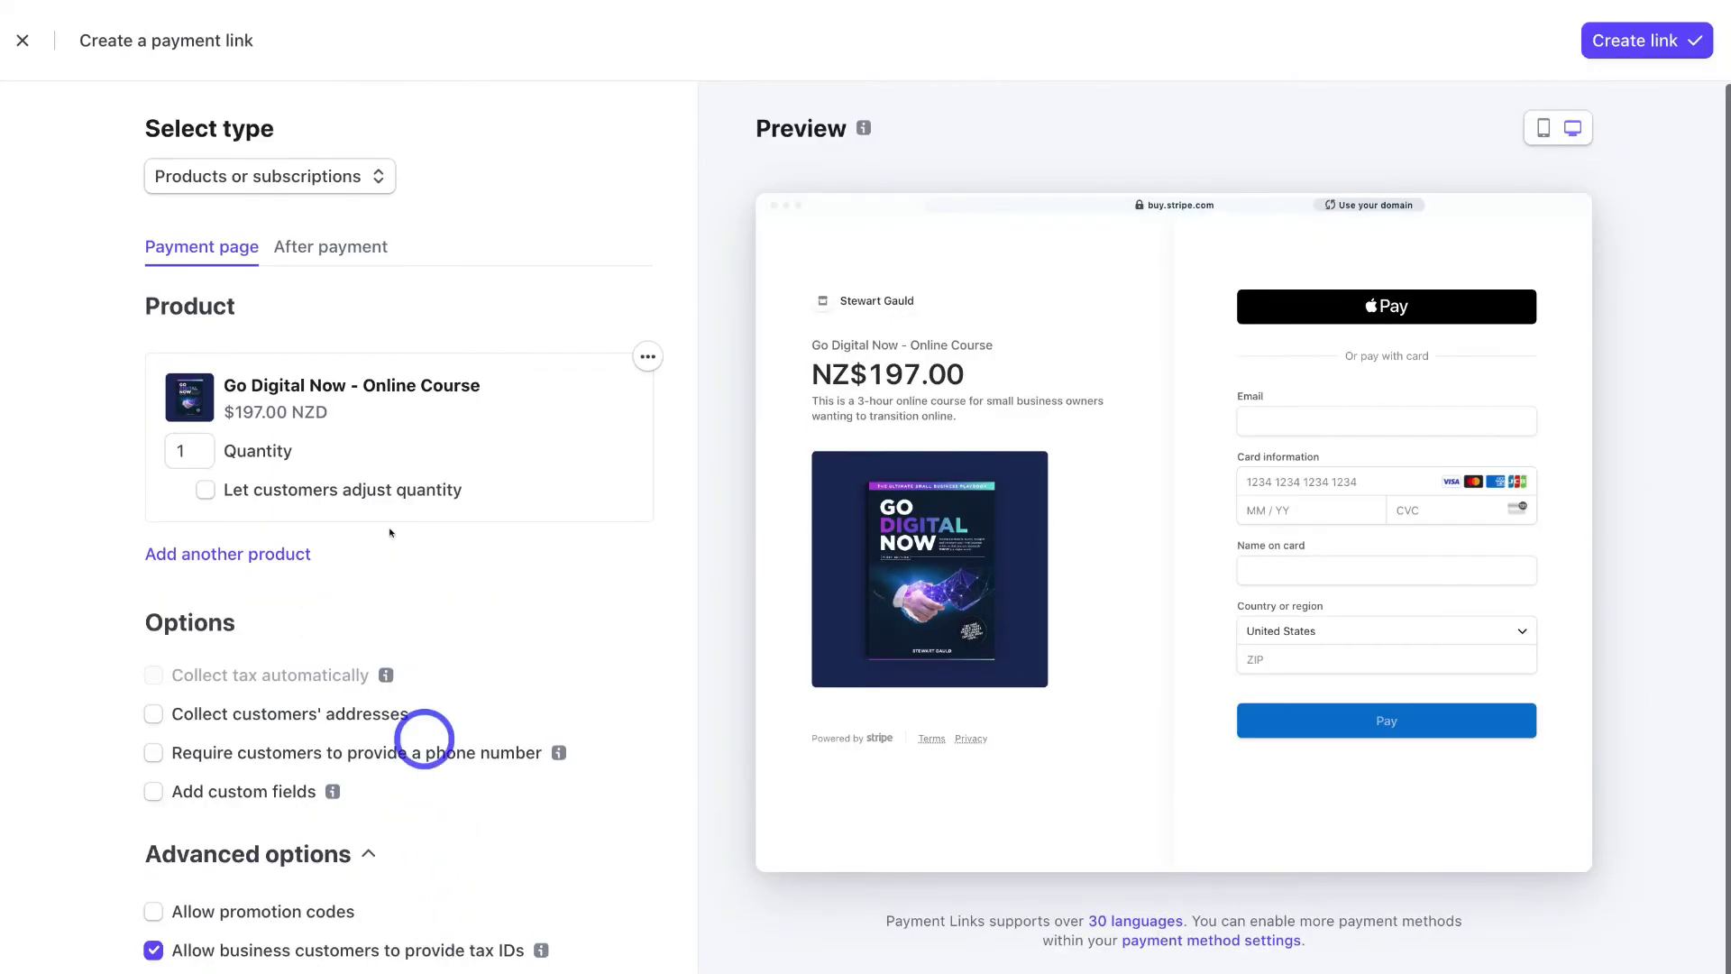
# Review the after-payment confirmation page in mobile and desktop preview, and return to the payment page settings
pyautogui.click(330, 257)
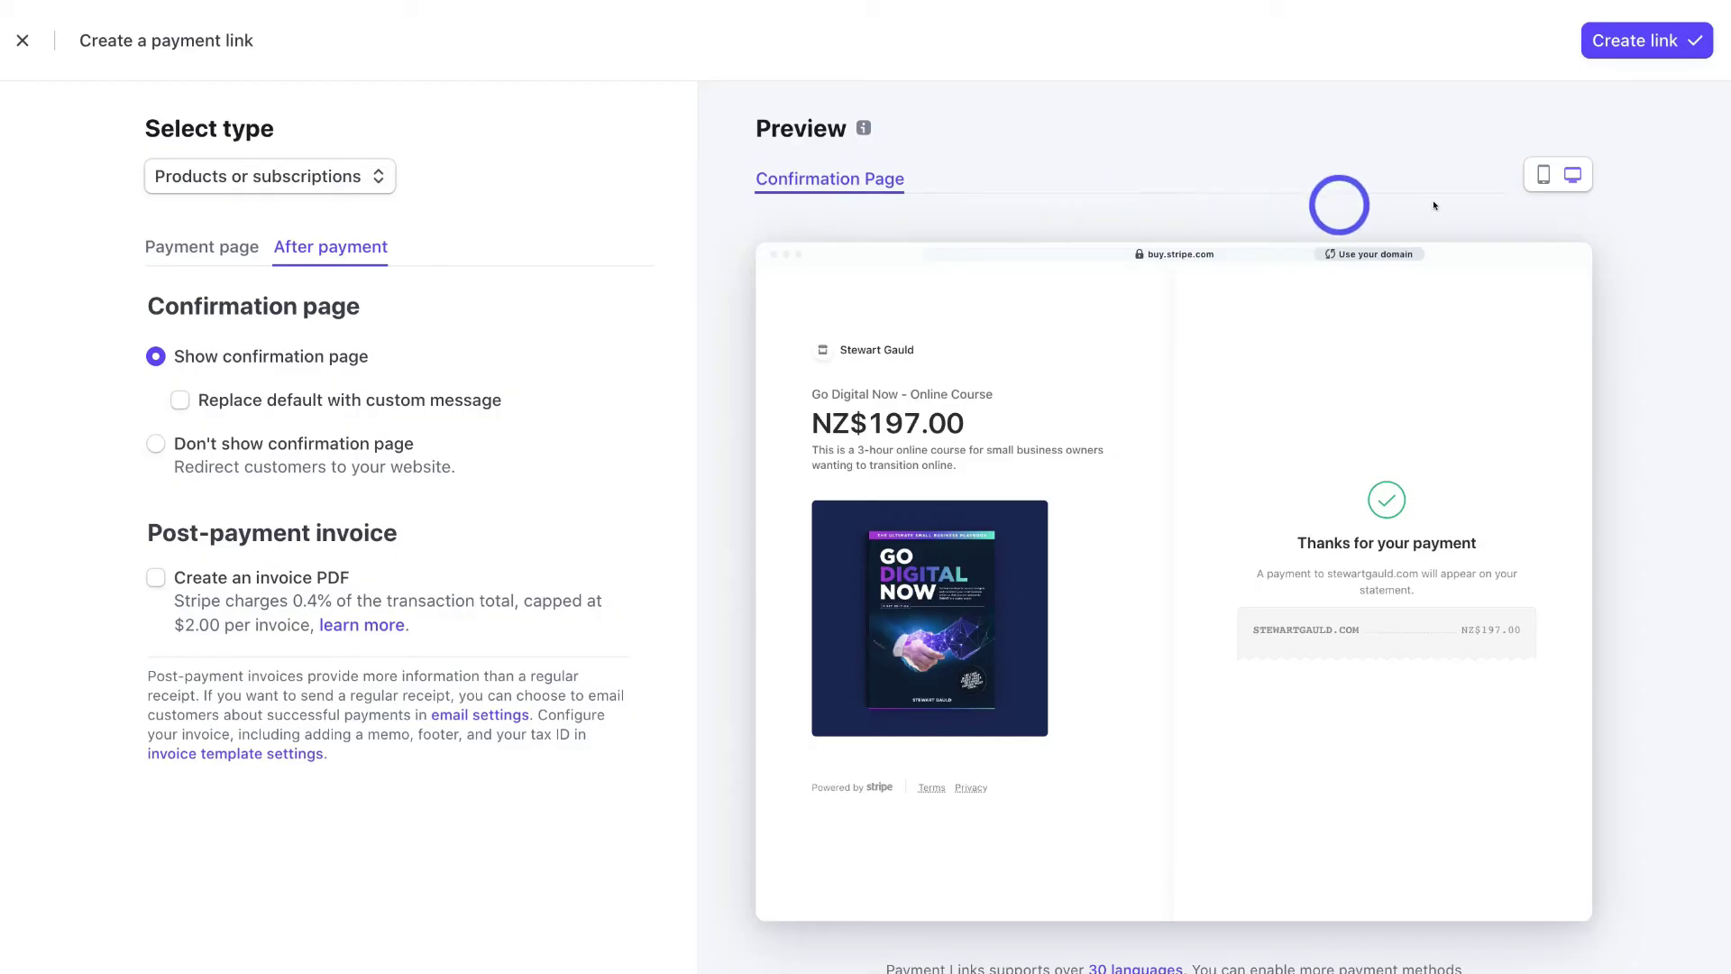
pyautogui.click(1540, 176)
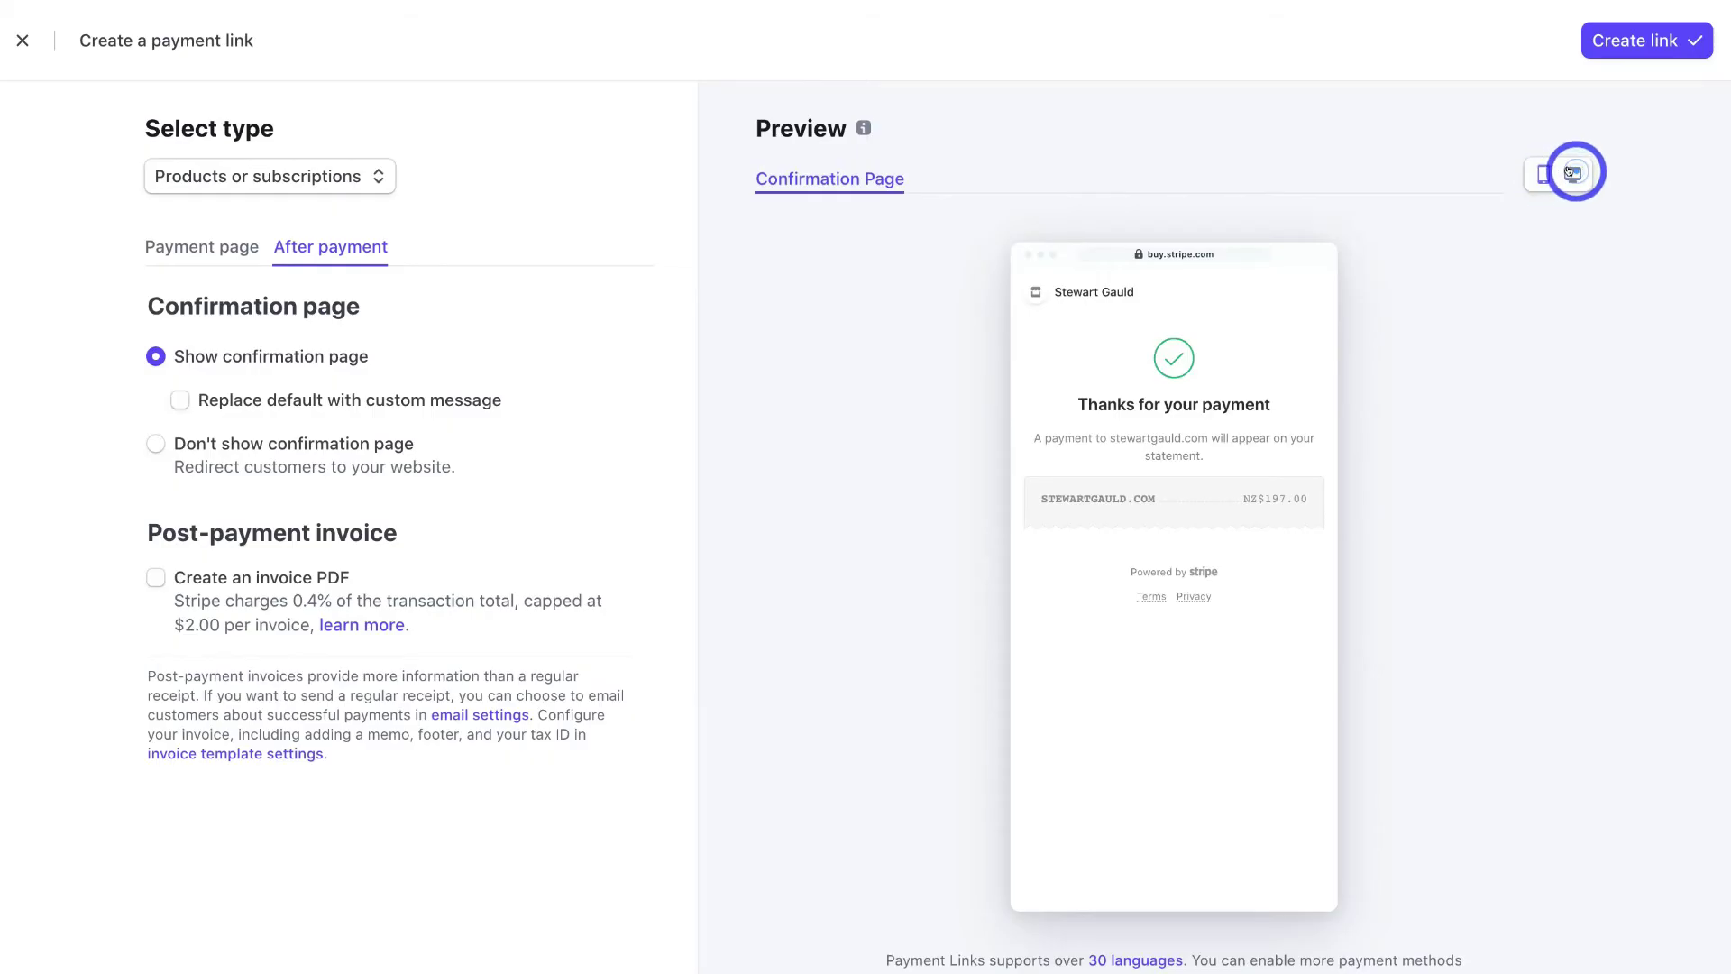
pyautogui.click(1570, 171)
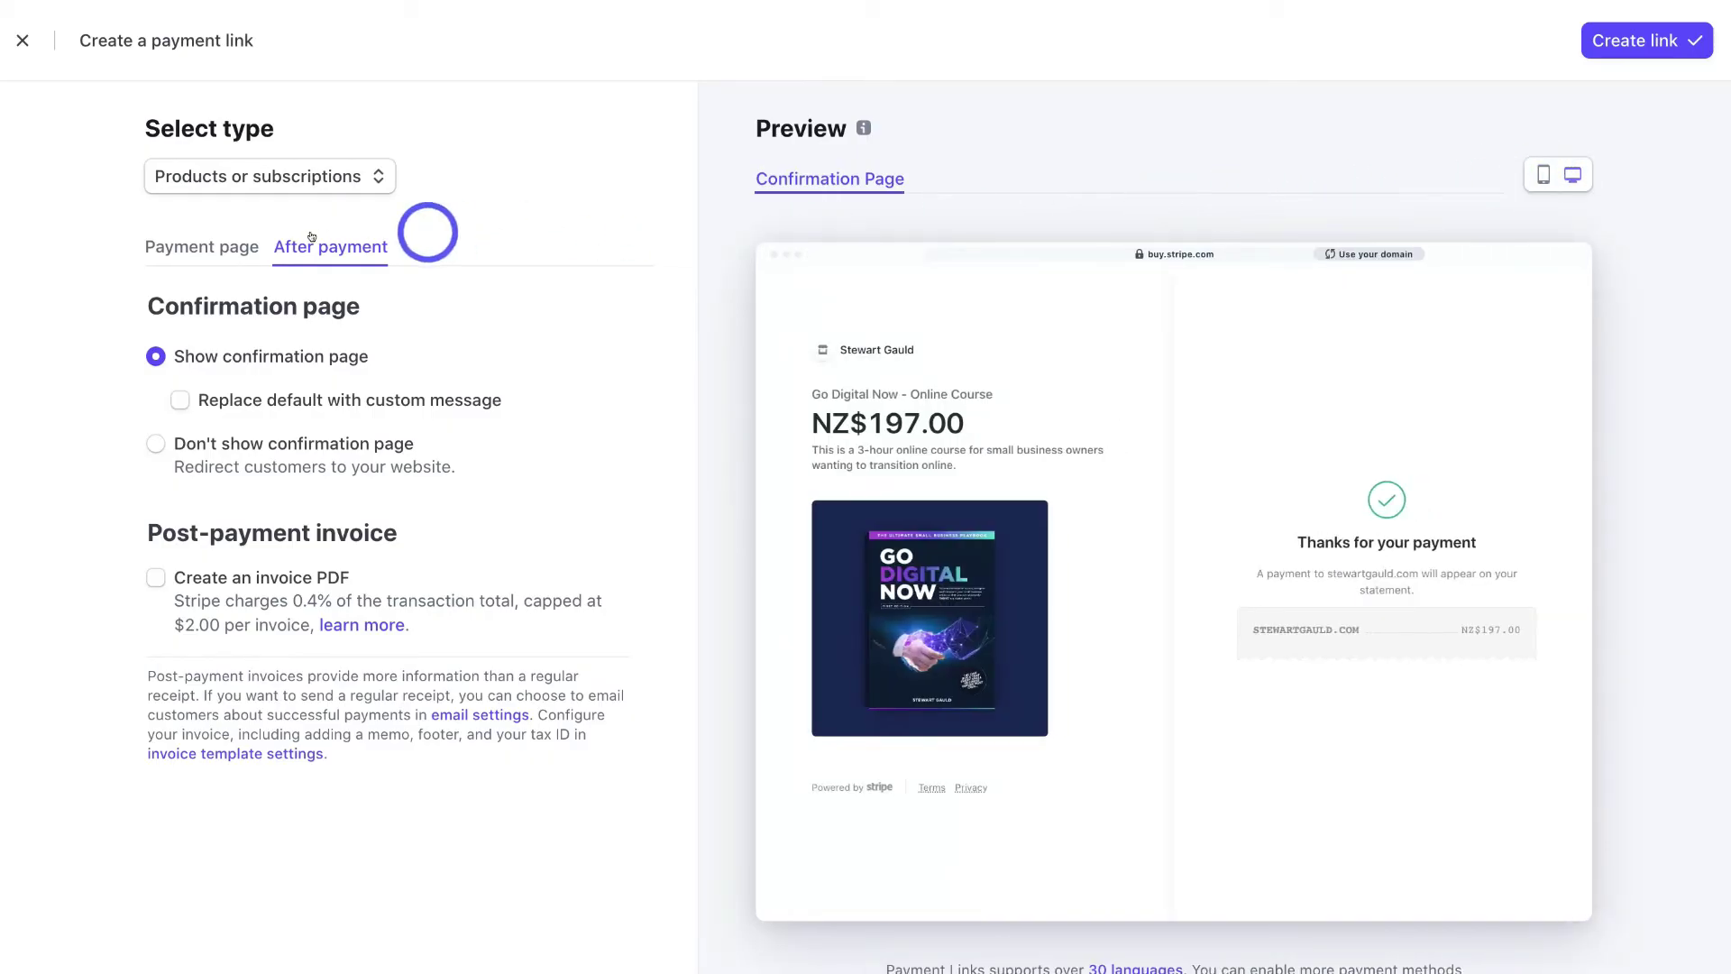
pyautogui.click(191, 242)
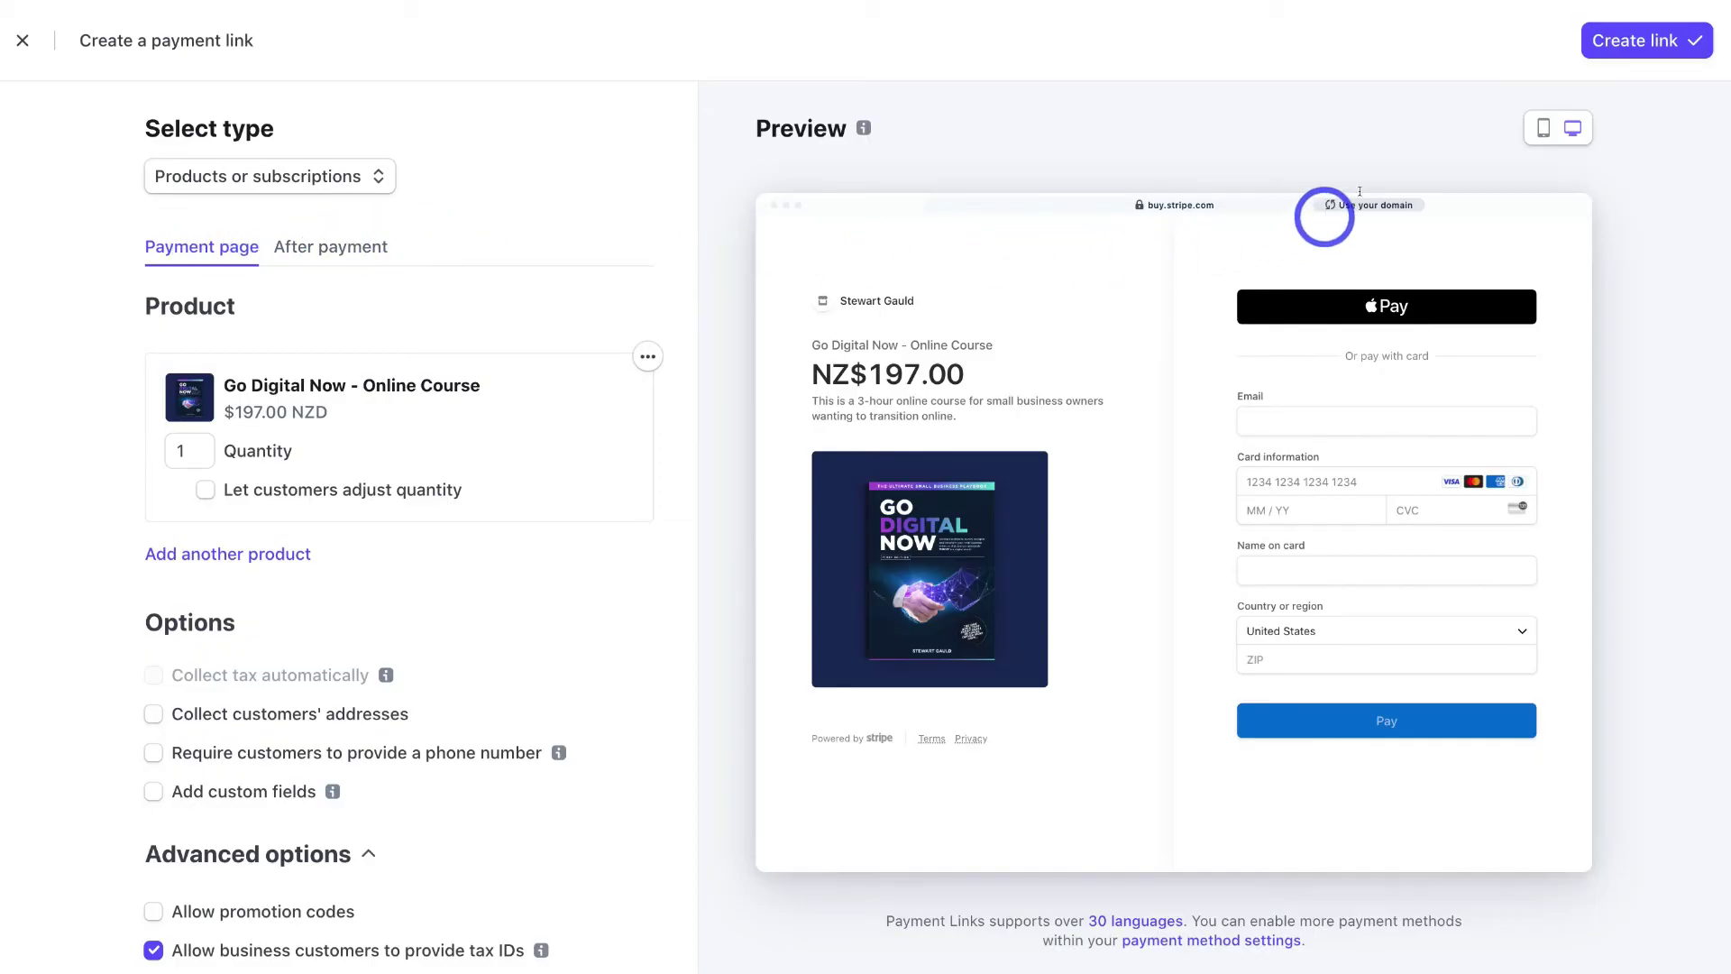
# Create the course's payment link and copy its URL
pyautogui.moveTo(1325, 205)
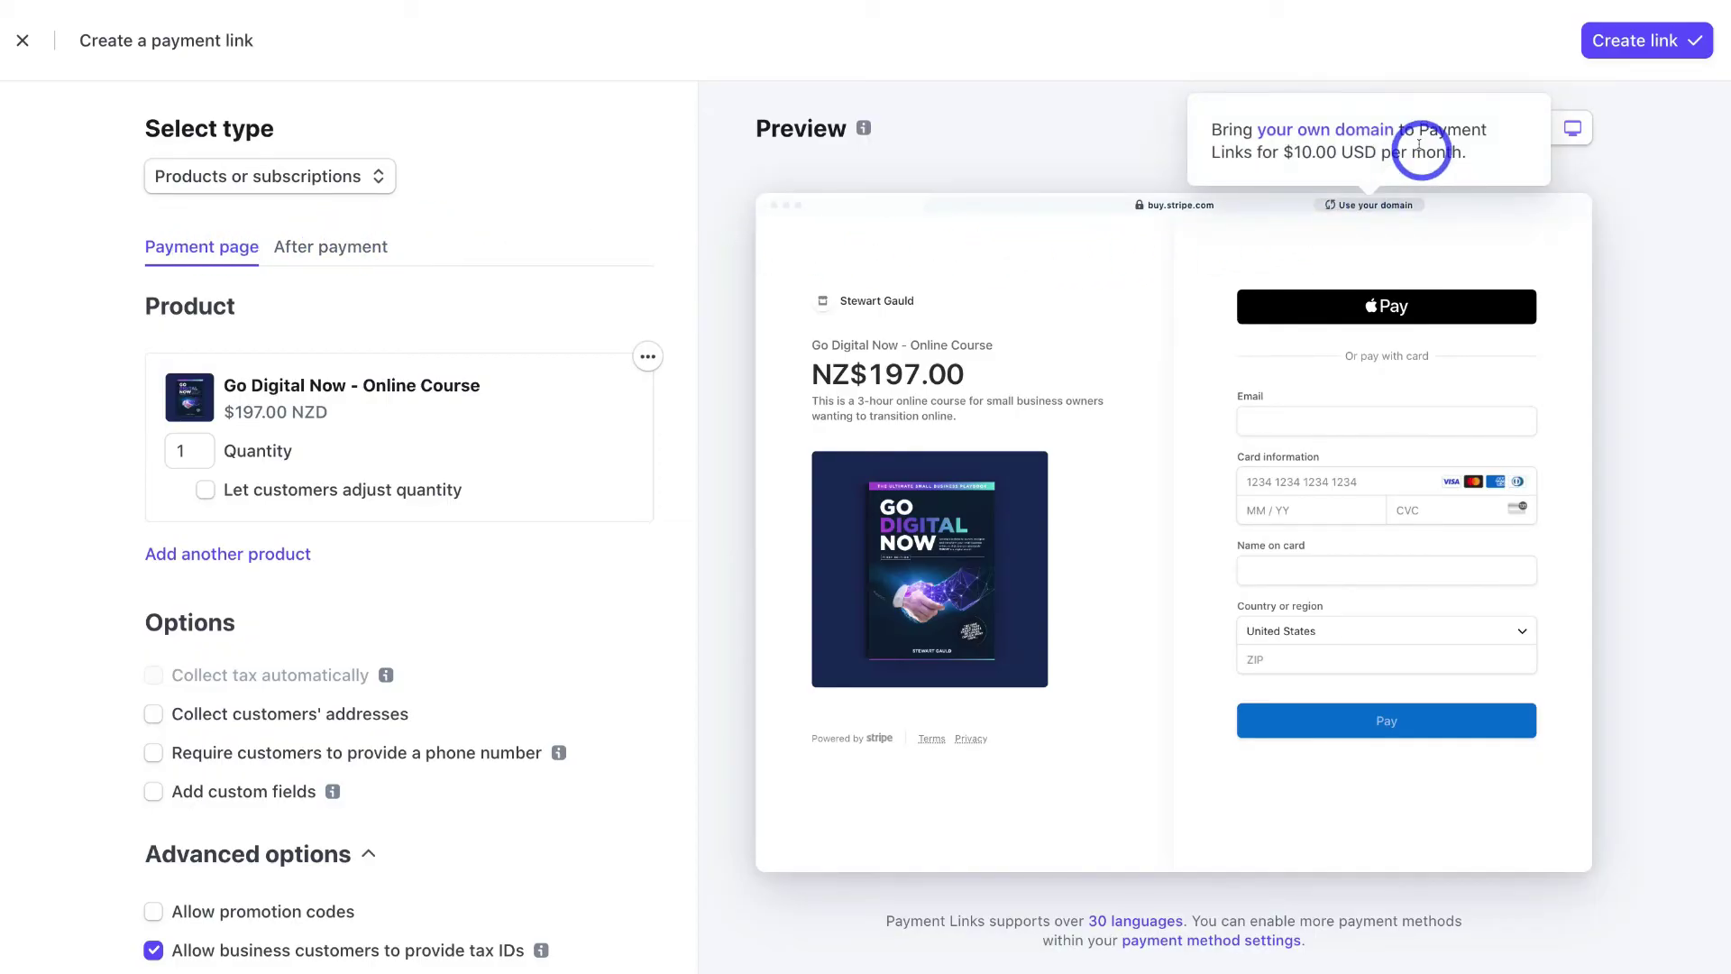
pyautogui.click(1638, 42)
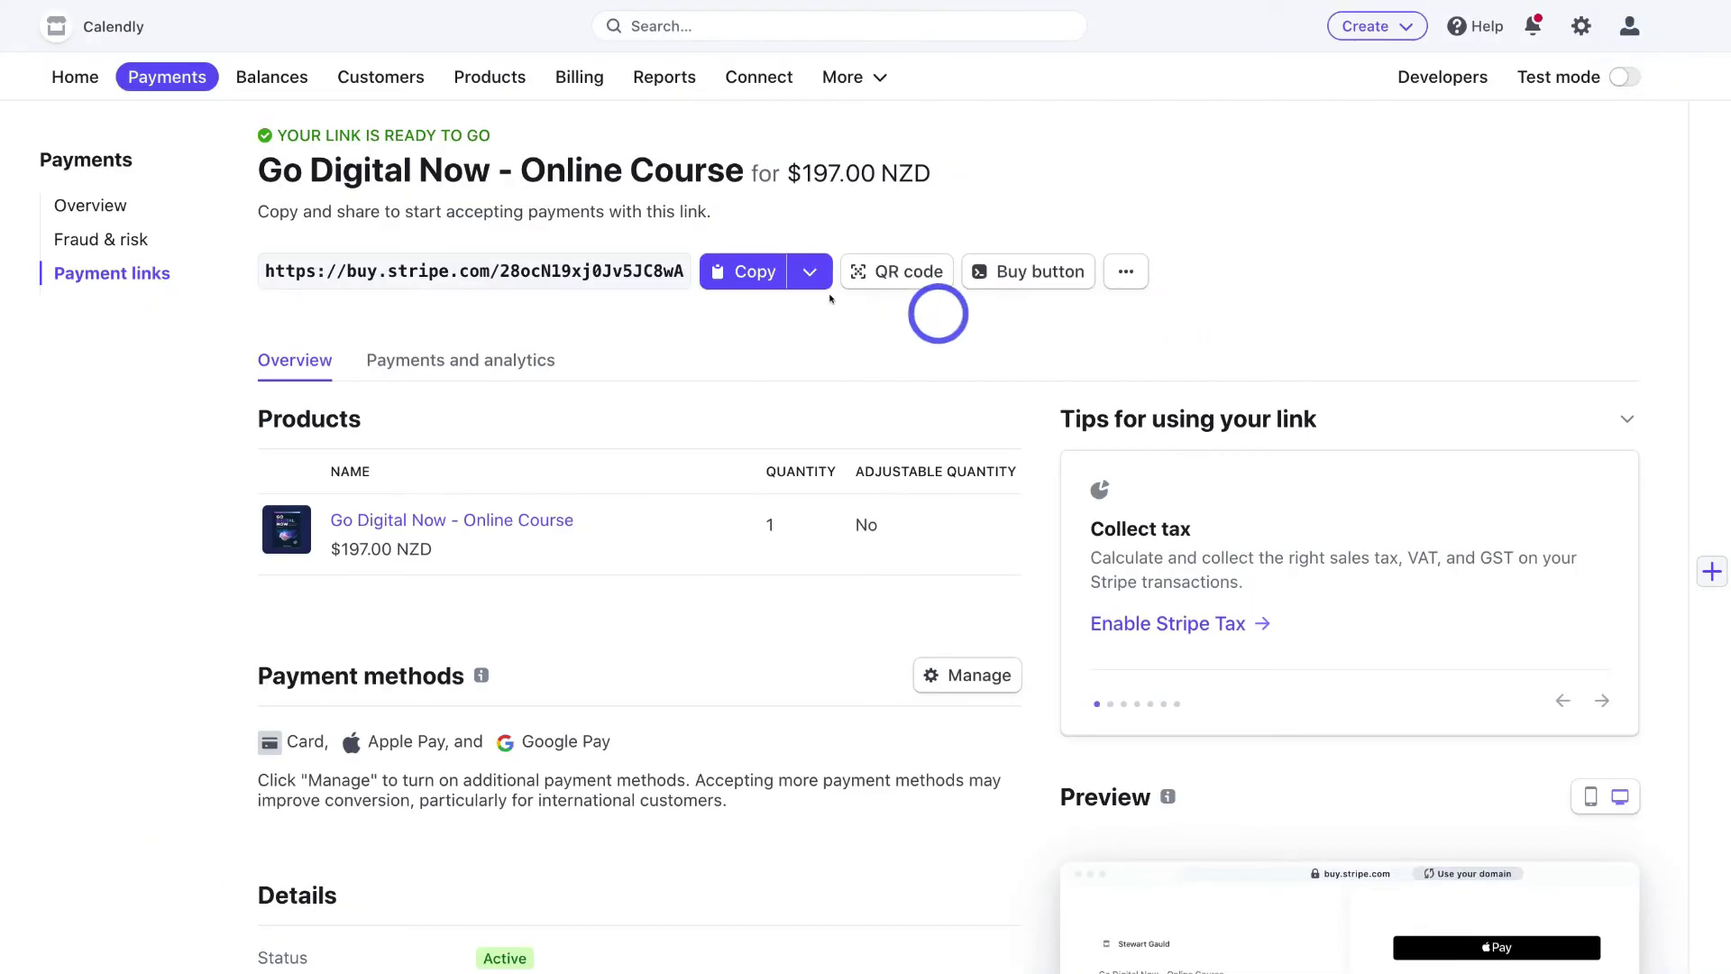
pyautogui.click(749, 274)
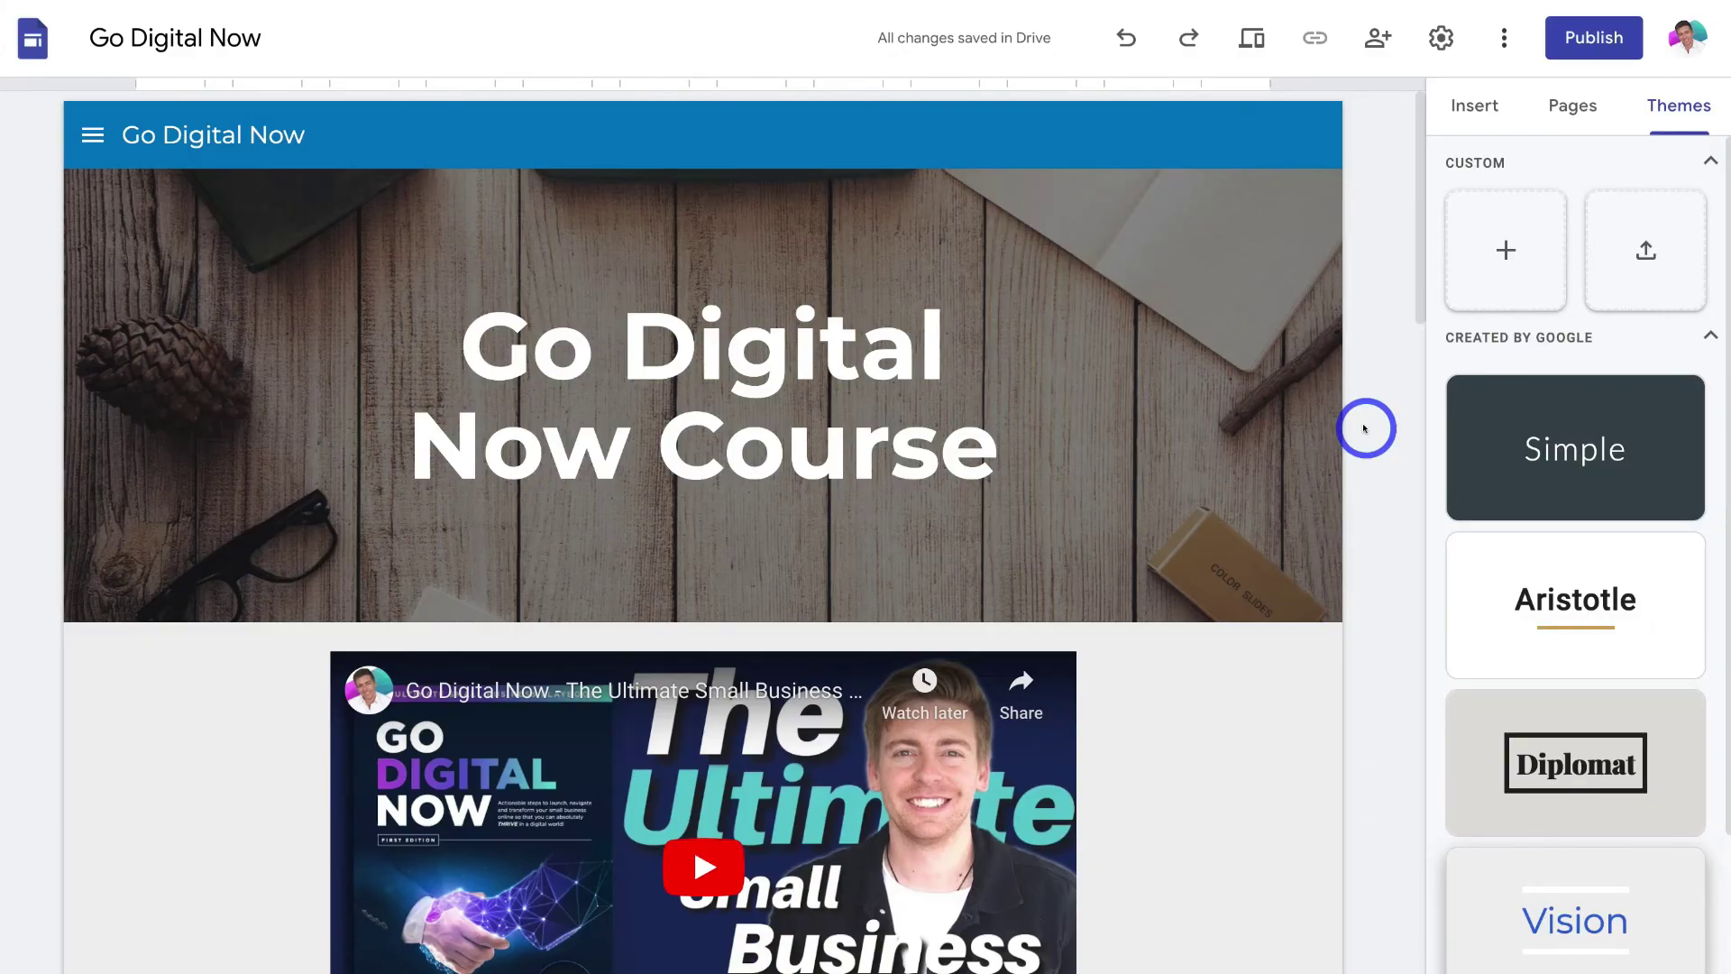
# Switch to the Google Sites sales page and replace the Buy Now button's link with the copied Stripe payment link
pyautogui.scroll(-10, 1364, 428)
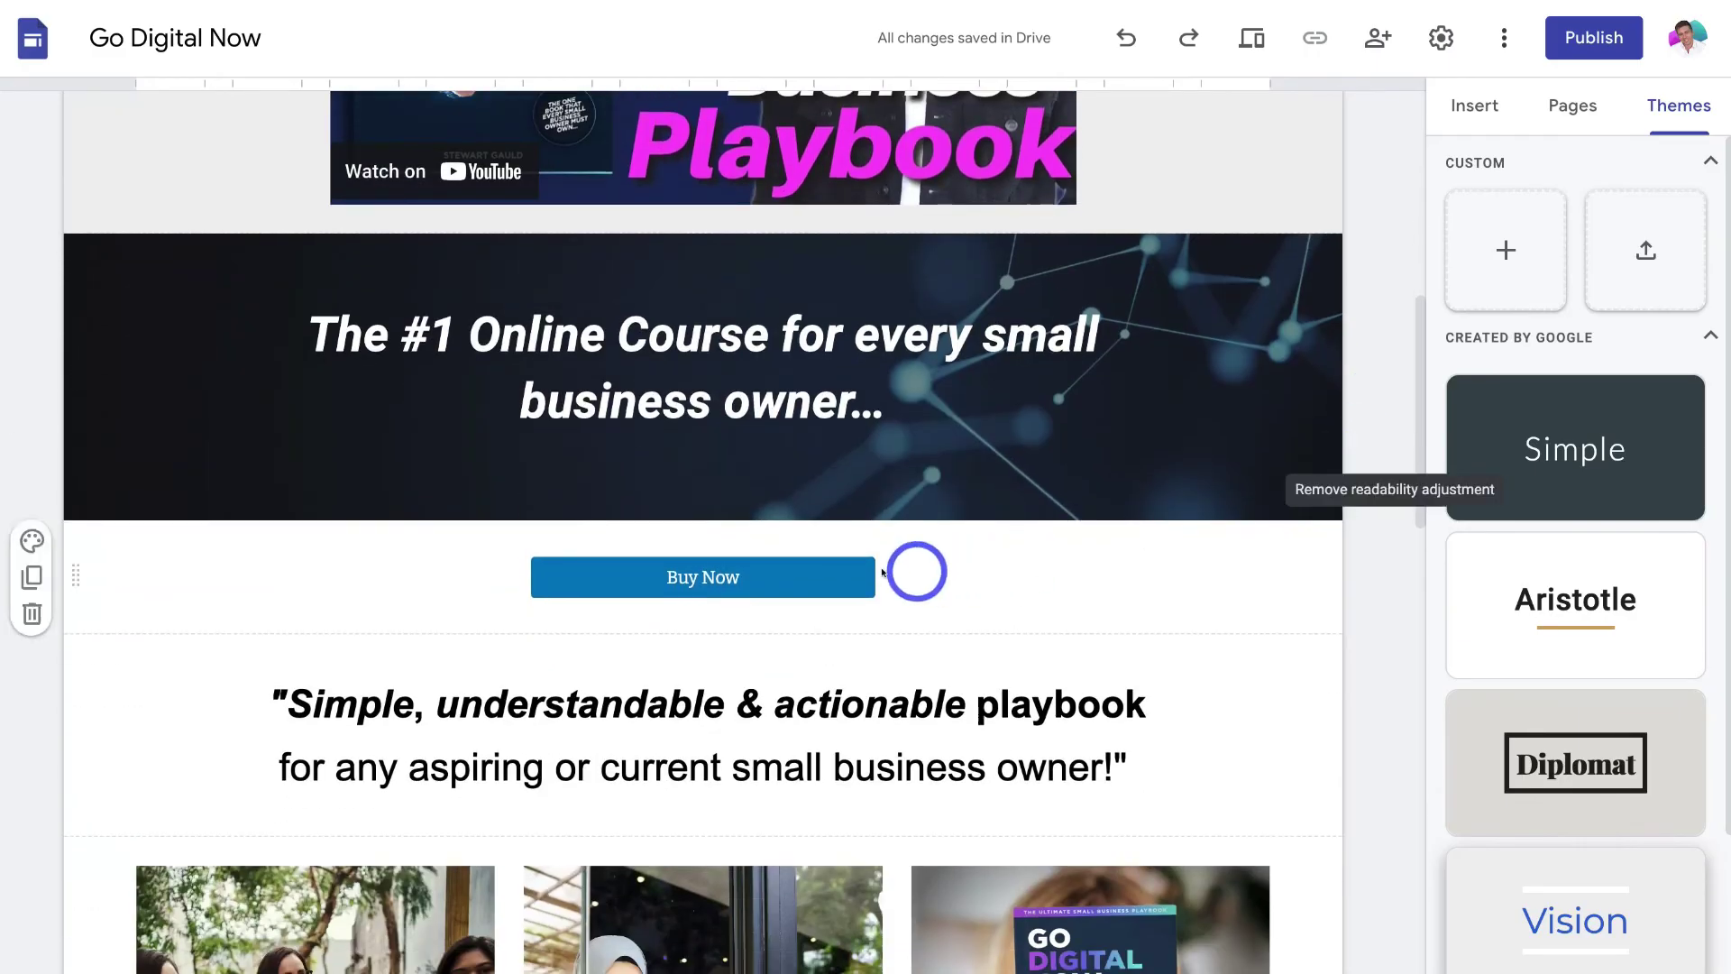
pyautogui.click(800, 572)
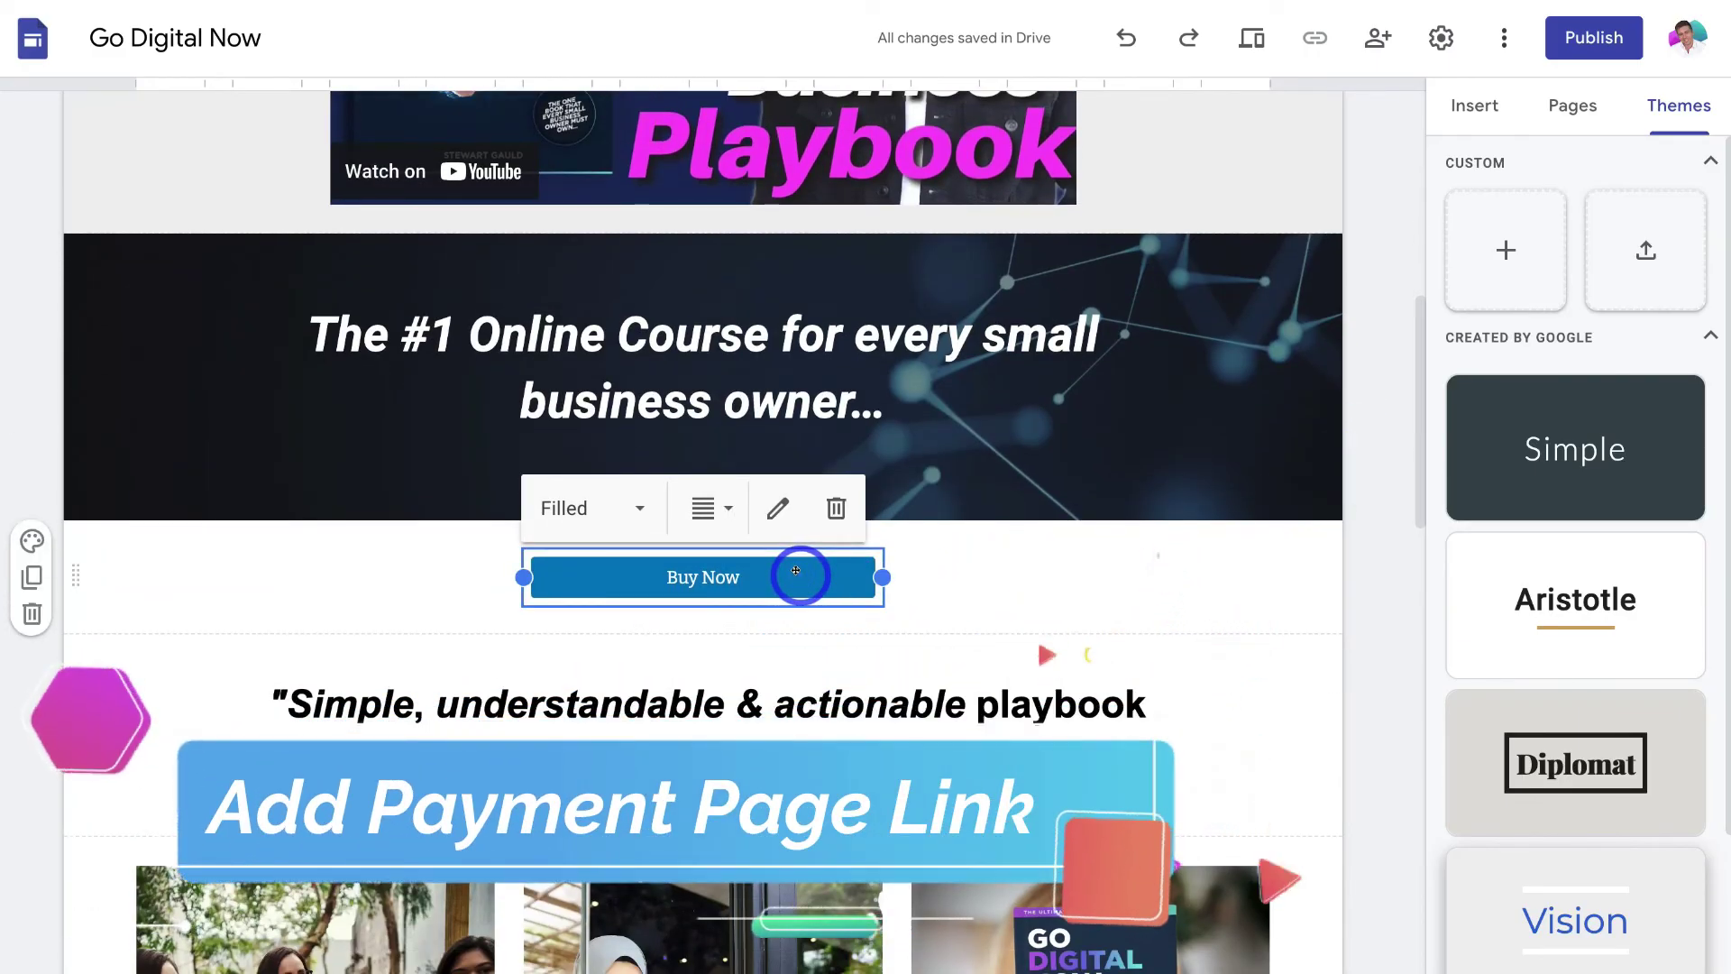
pyautogui.click(777, 511)
pyautogui.press('Tab')
pyautogui.hotkey('ctrl', 'v')
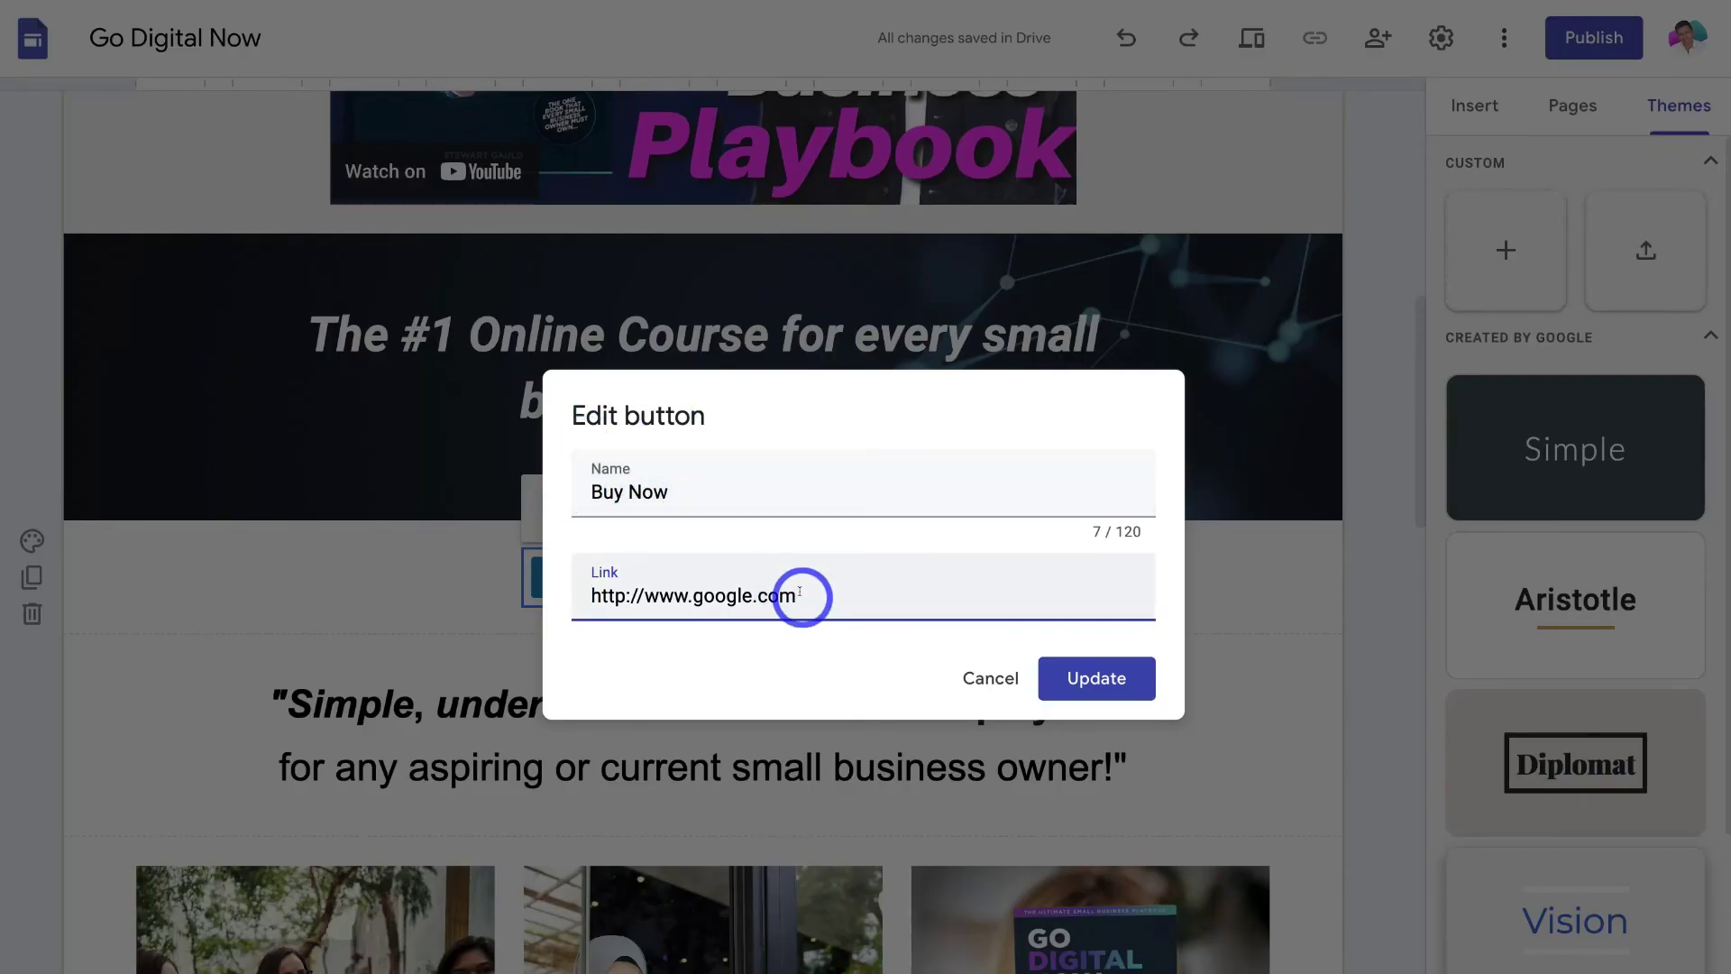
pyautogui.moveTo(800, 595); pyautogui.dragTo(584, 592)
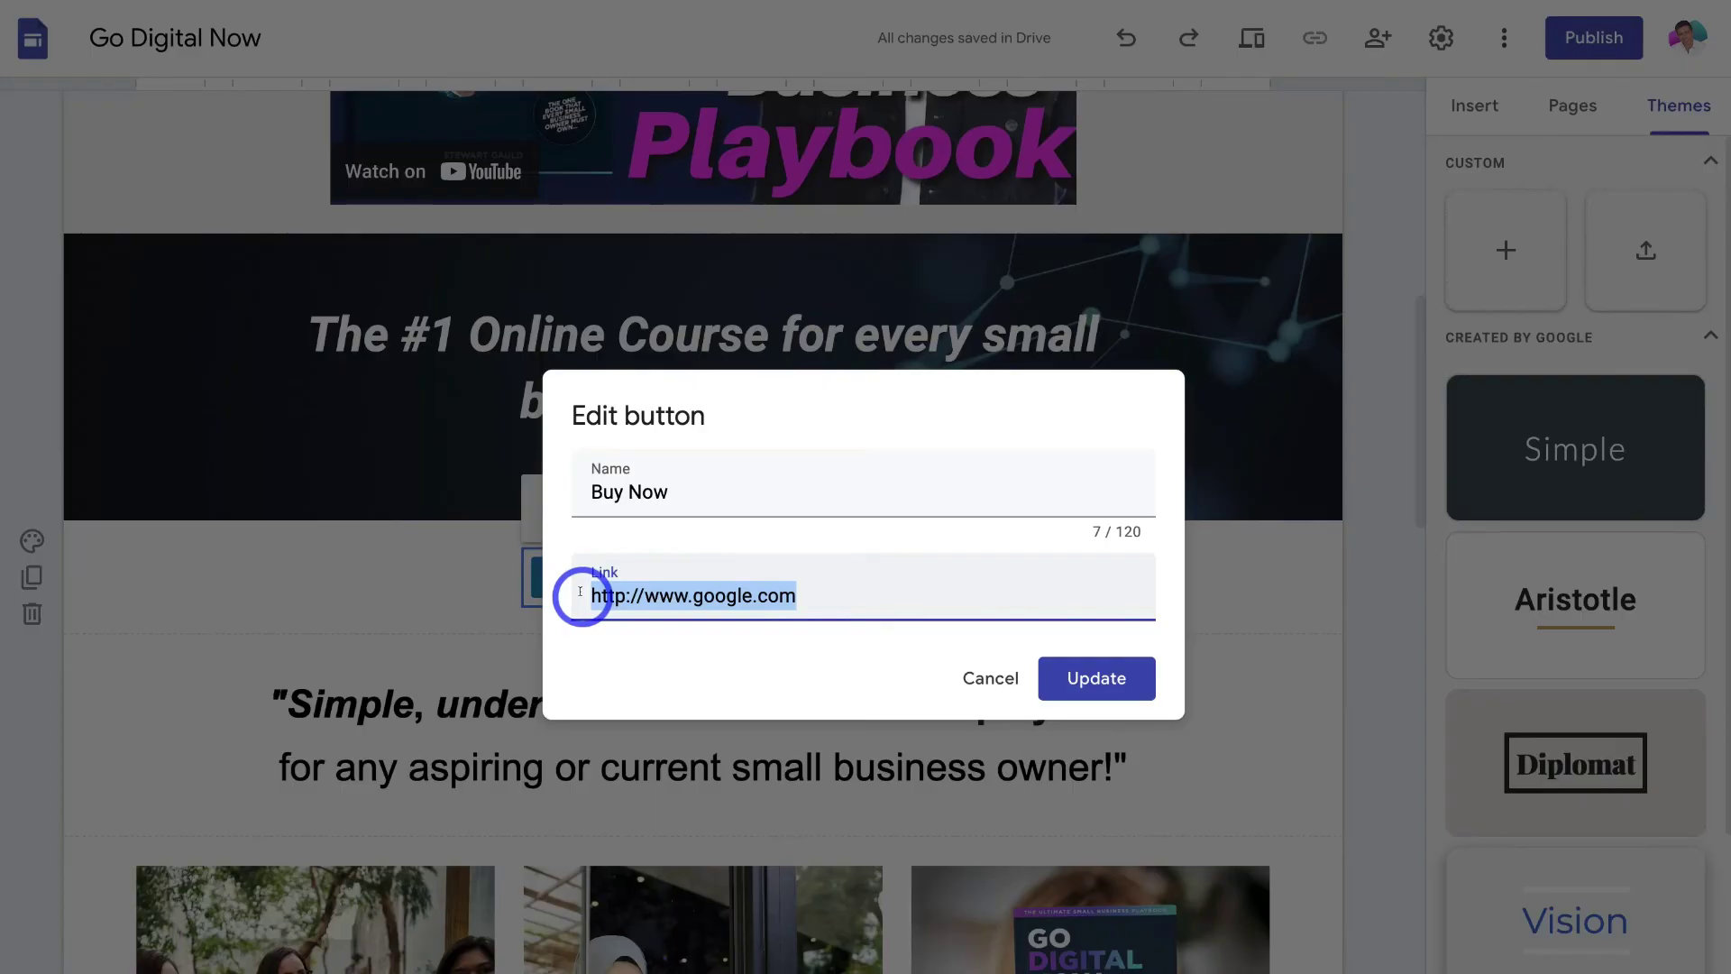
pyautogui.hotkey('ctrl', 'v')
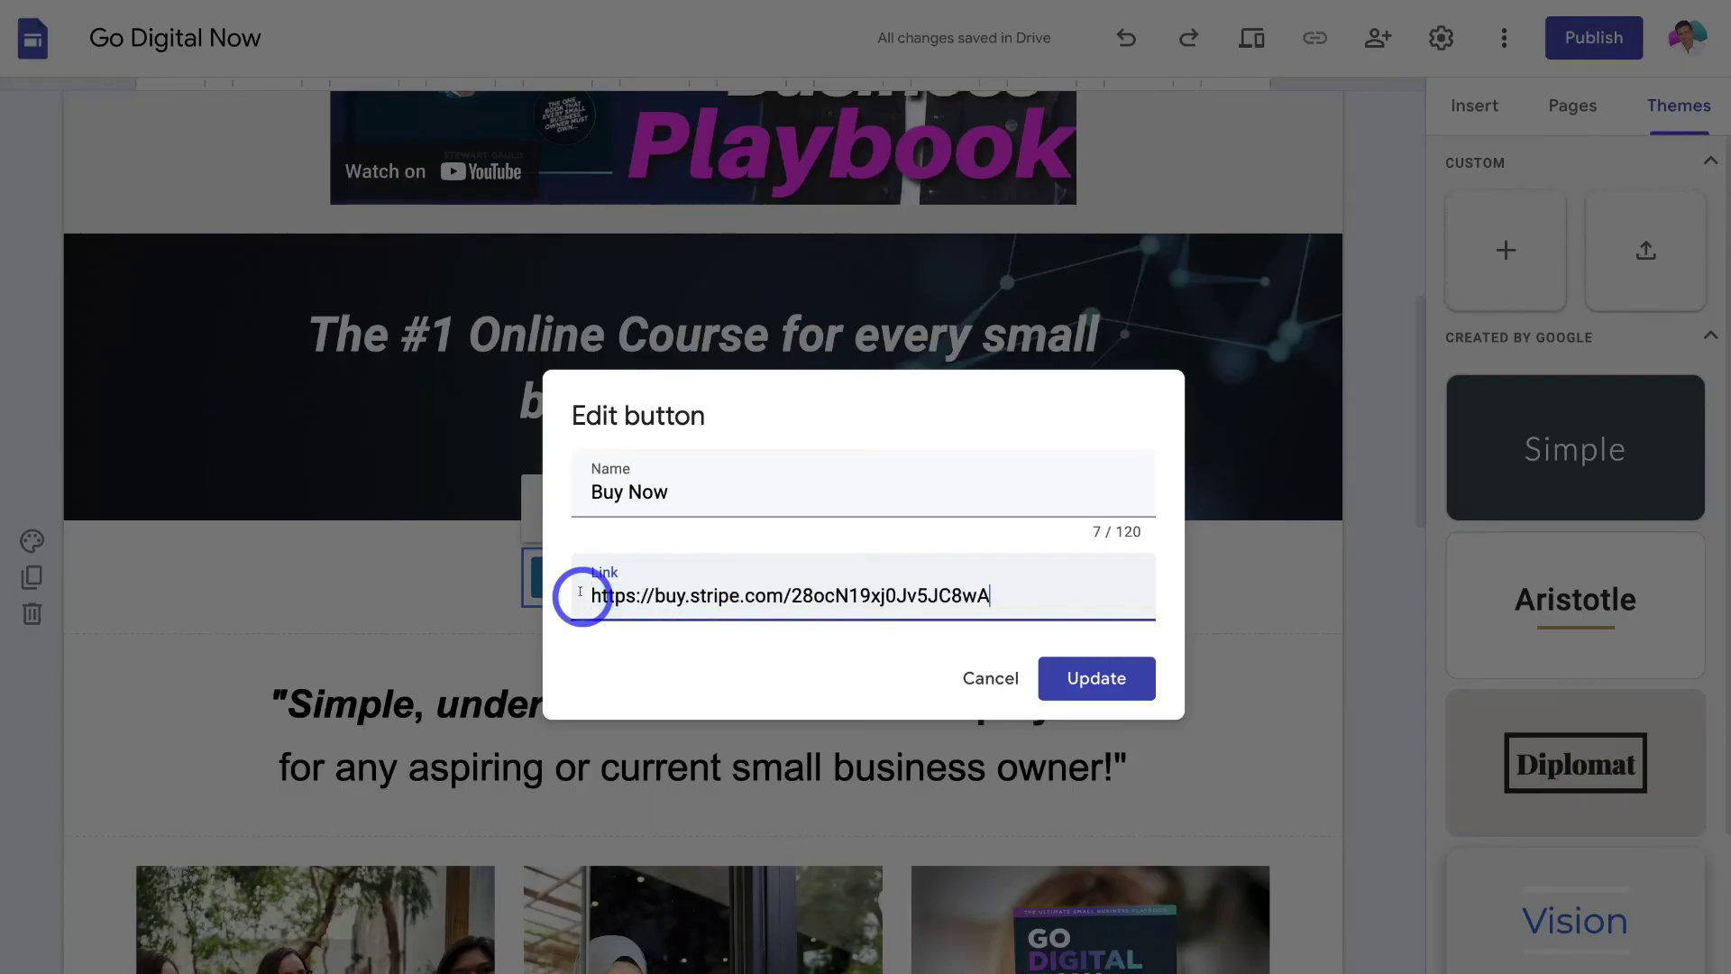
pyautogui.click(1081, 677)
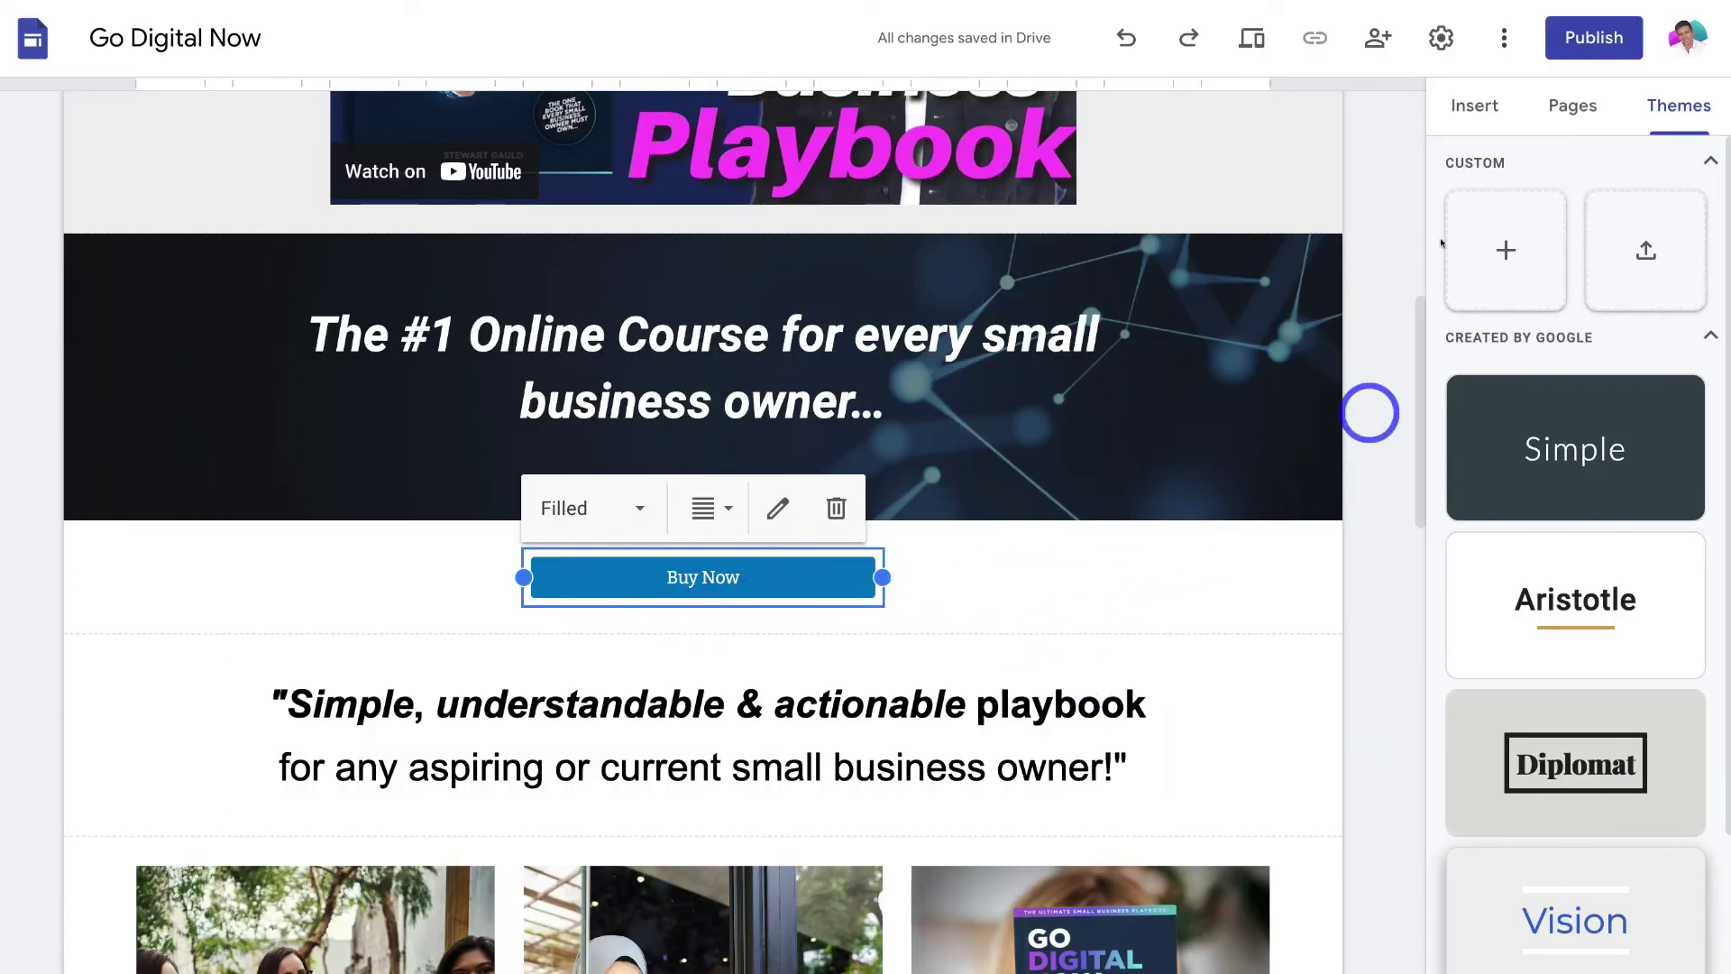
pyautogui.click(1455, 113)
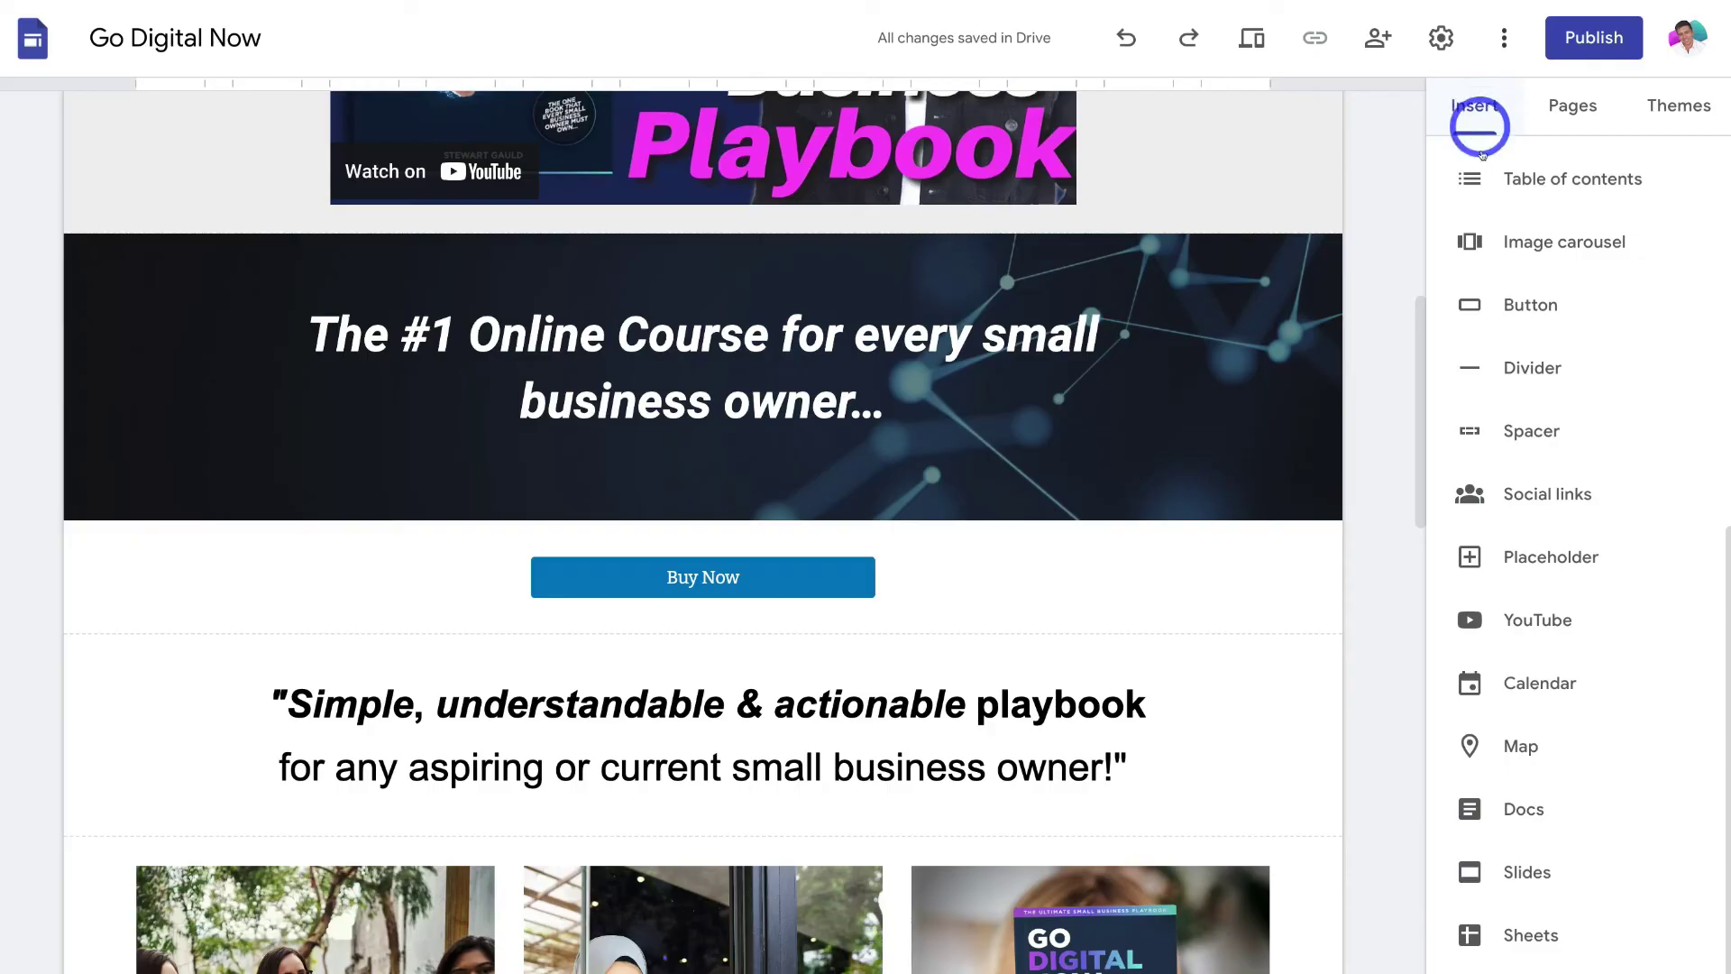
pyautogui.click(1523, 305)
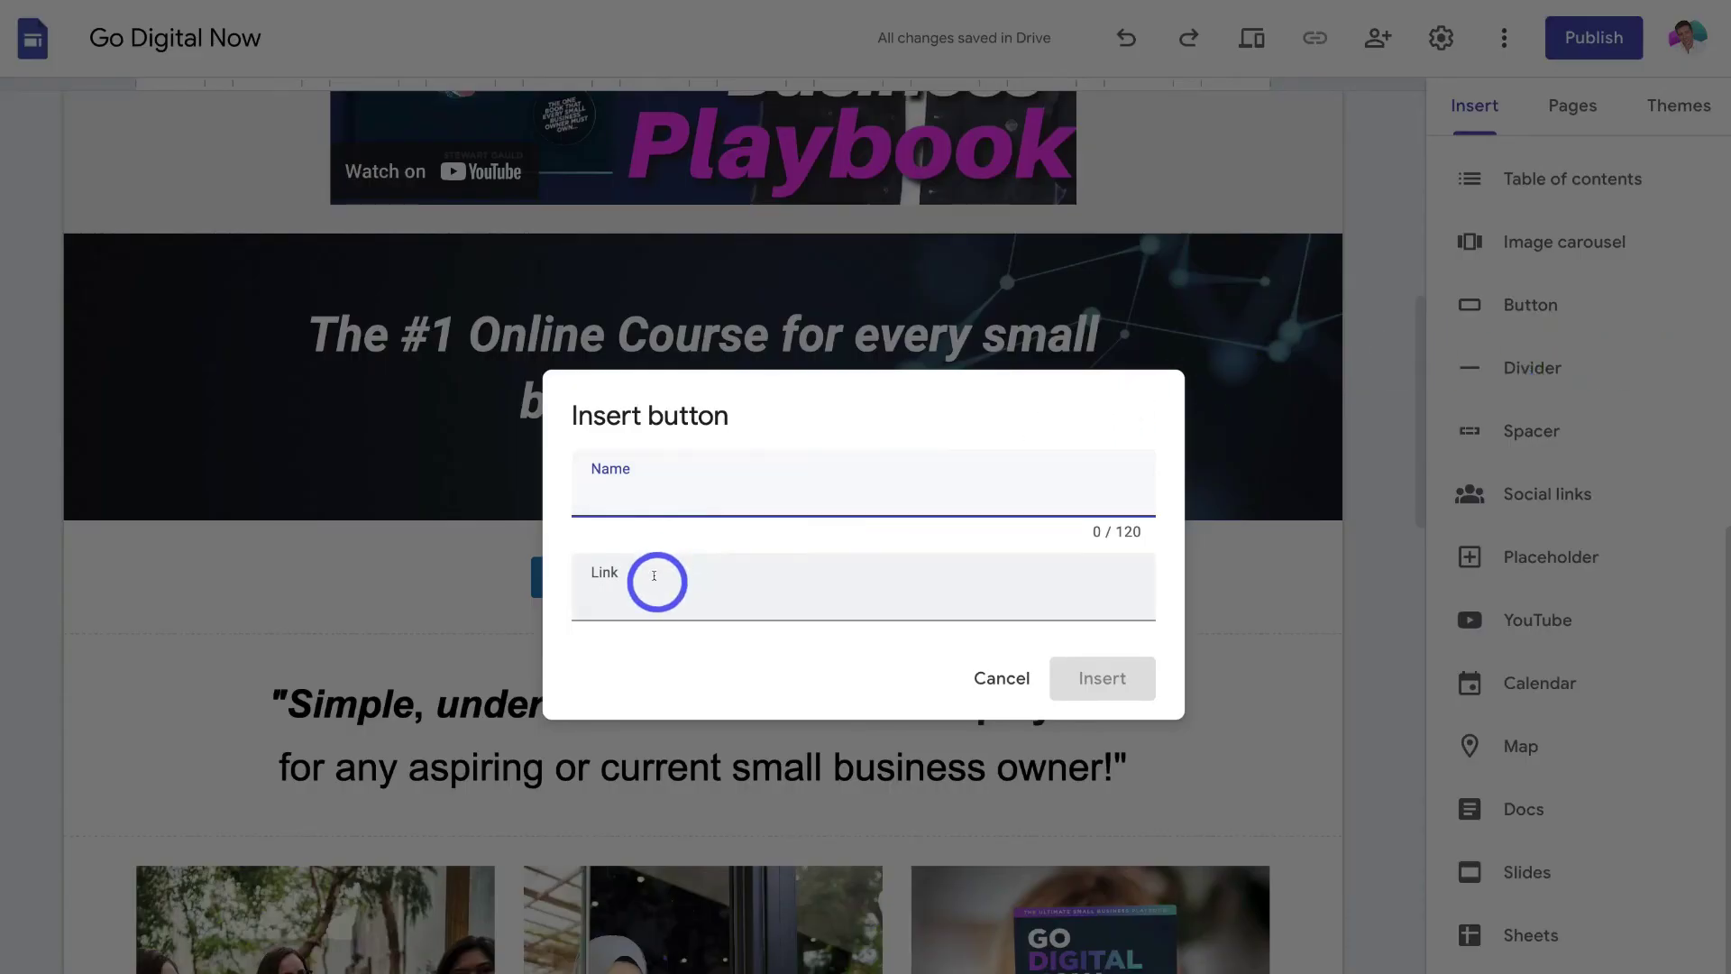
pyautogui.click(996, 676)
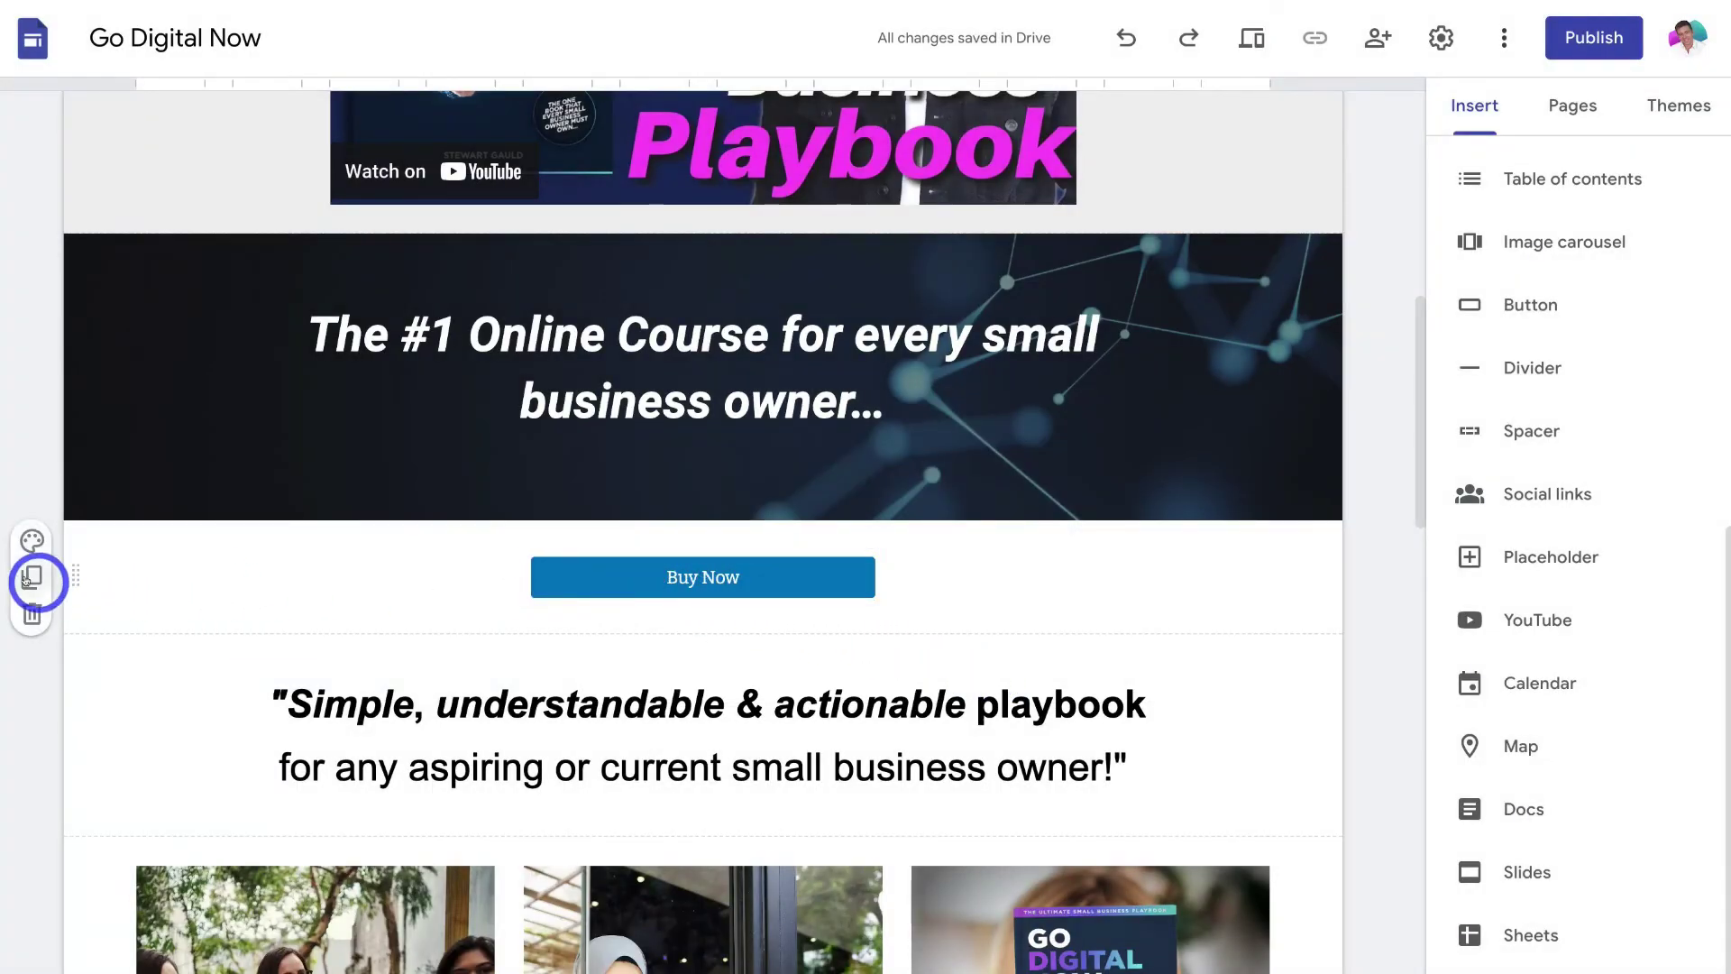
# Duplicate the Buy Now section and move the copy below the Simple, Understandable and Actionable columns
pyautogui.click(26, 579)
pyautogui.scroll(-5, 28, 572)
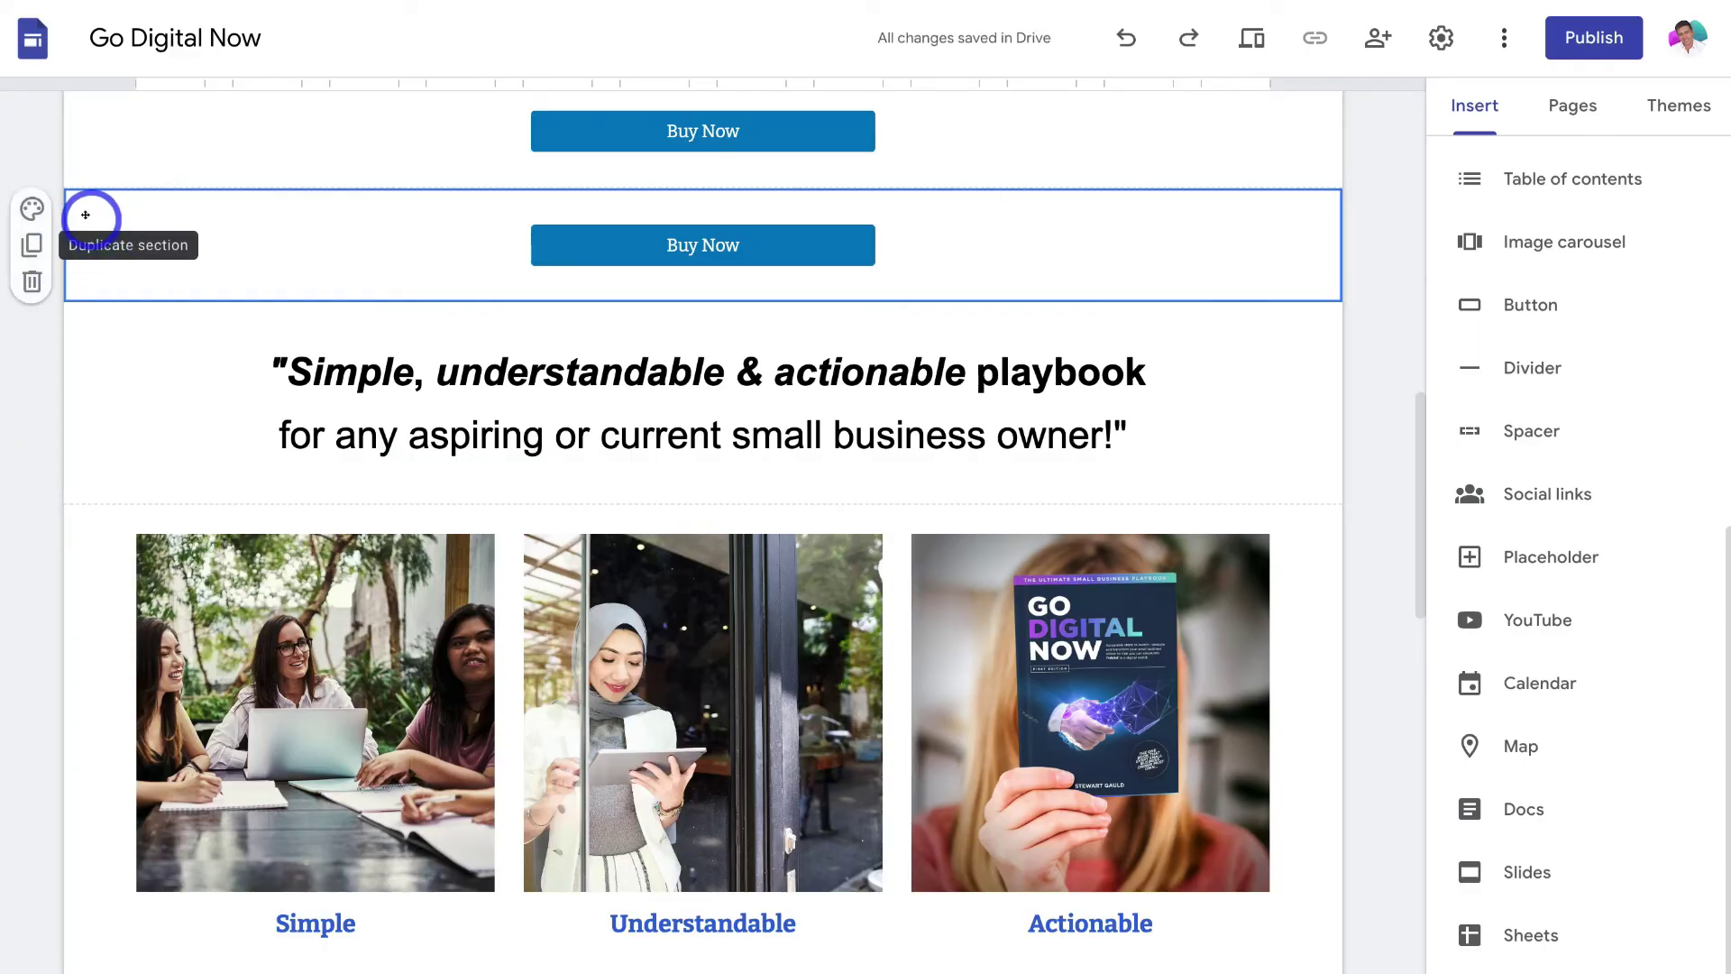
pyautogui.moveTo(85, 215); pyautogui.dragTo(79, 822)
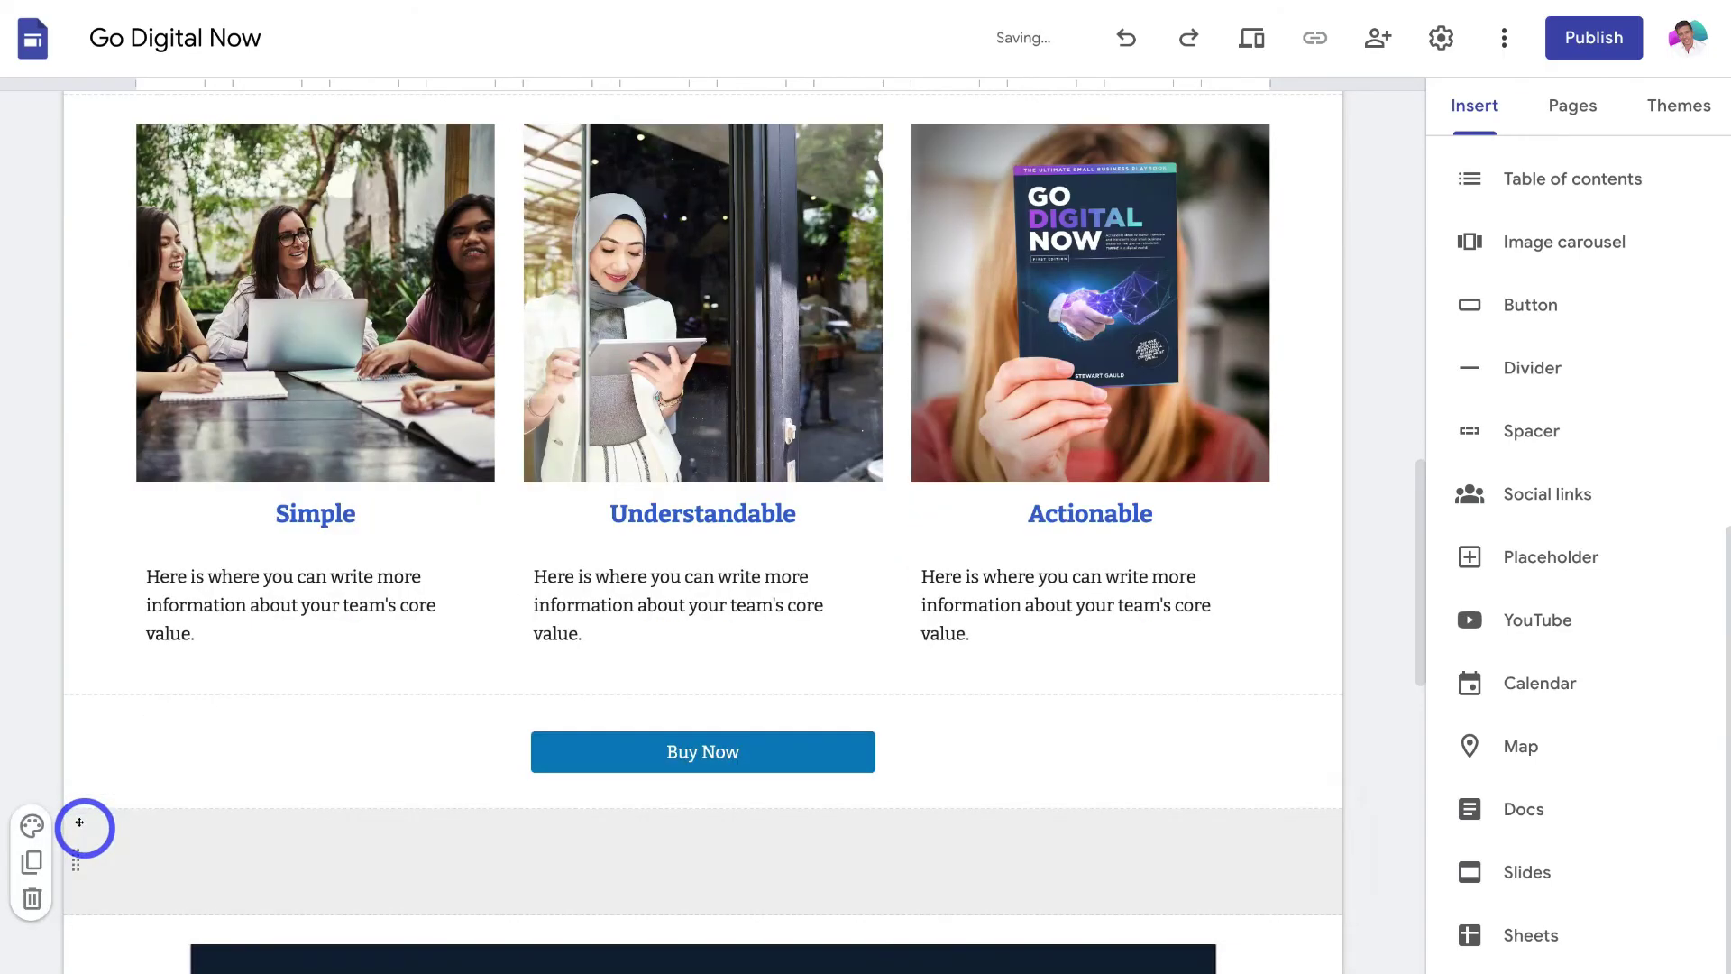
pyautogui.click(109, 759)
# Look over the sales page from the header to the first Buy Now button and open the site preview
pyautogui.scroll(10, 109, 759)
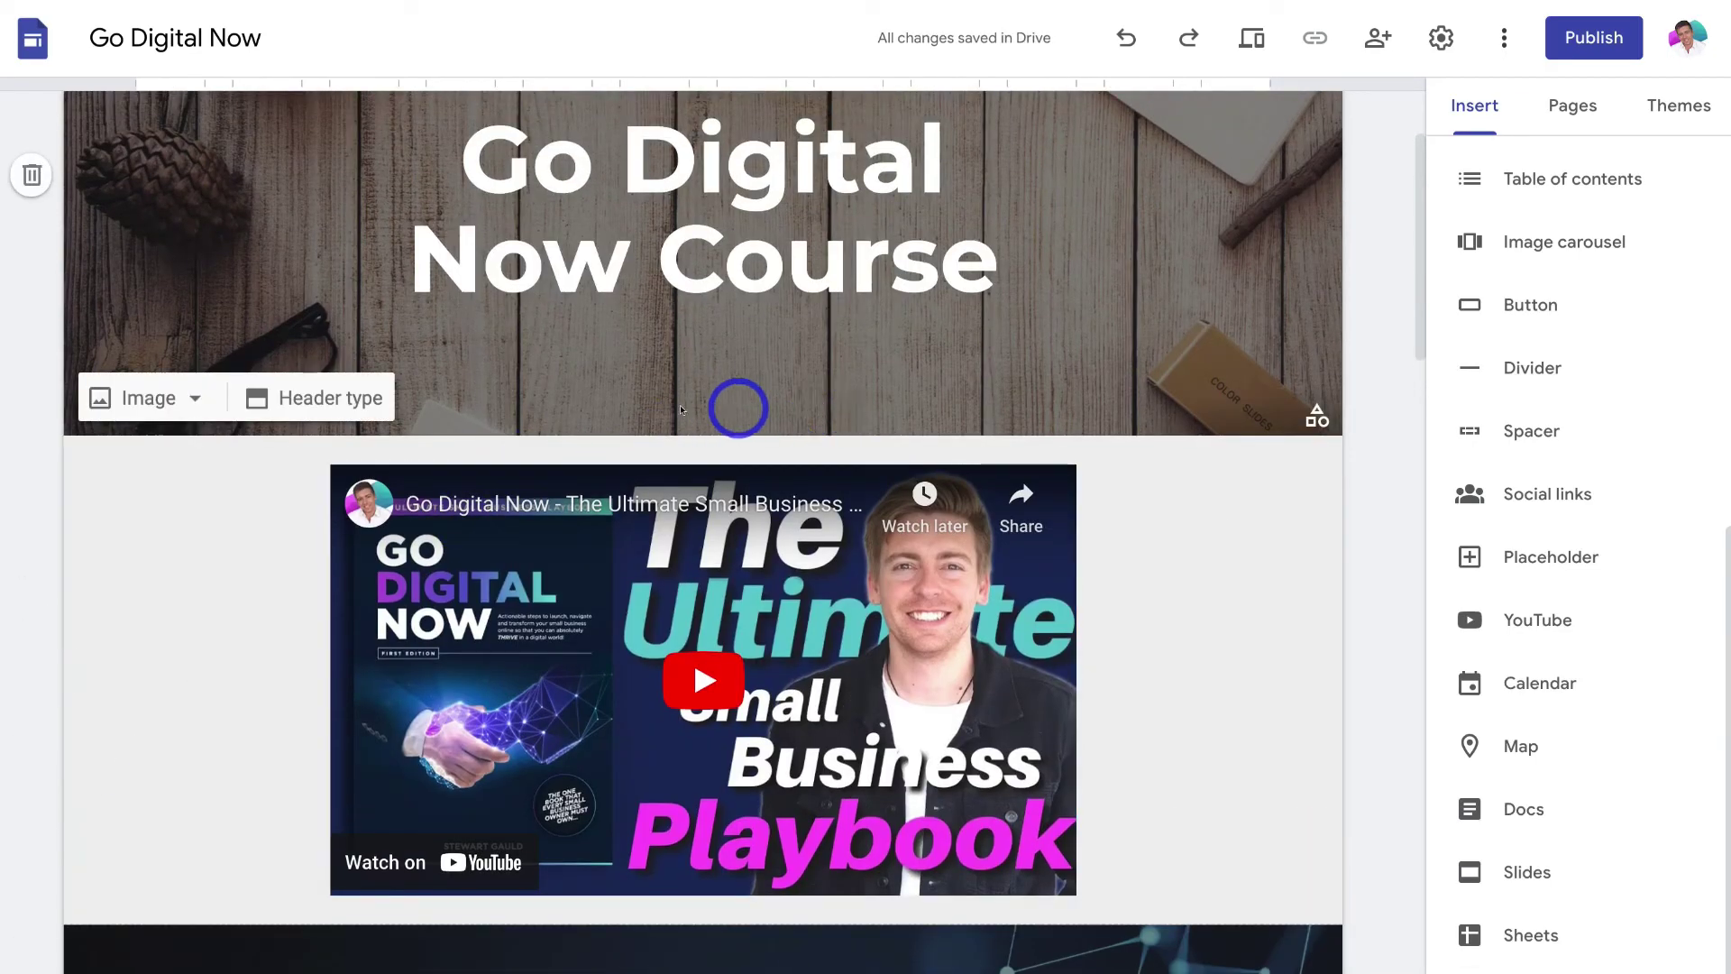
pyautogui.scroll(-5, 688, 425)
pyautogui.scroll(-4, 681, 424)
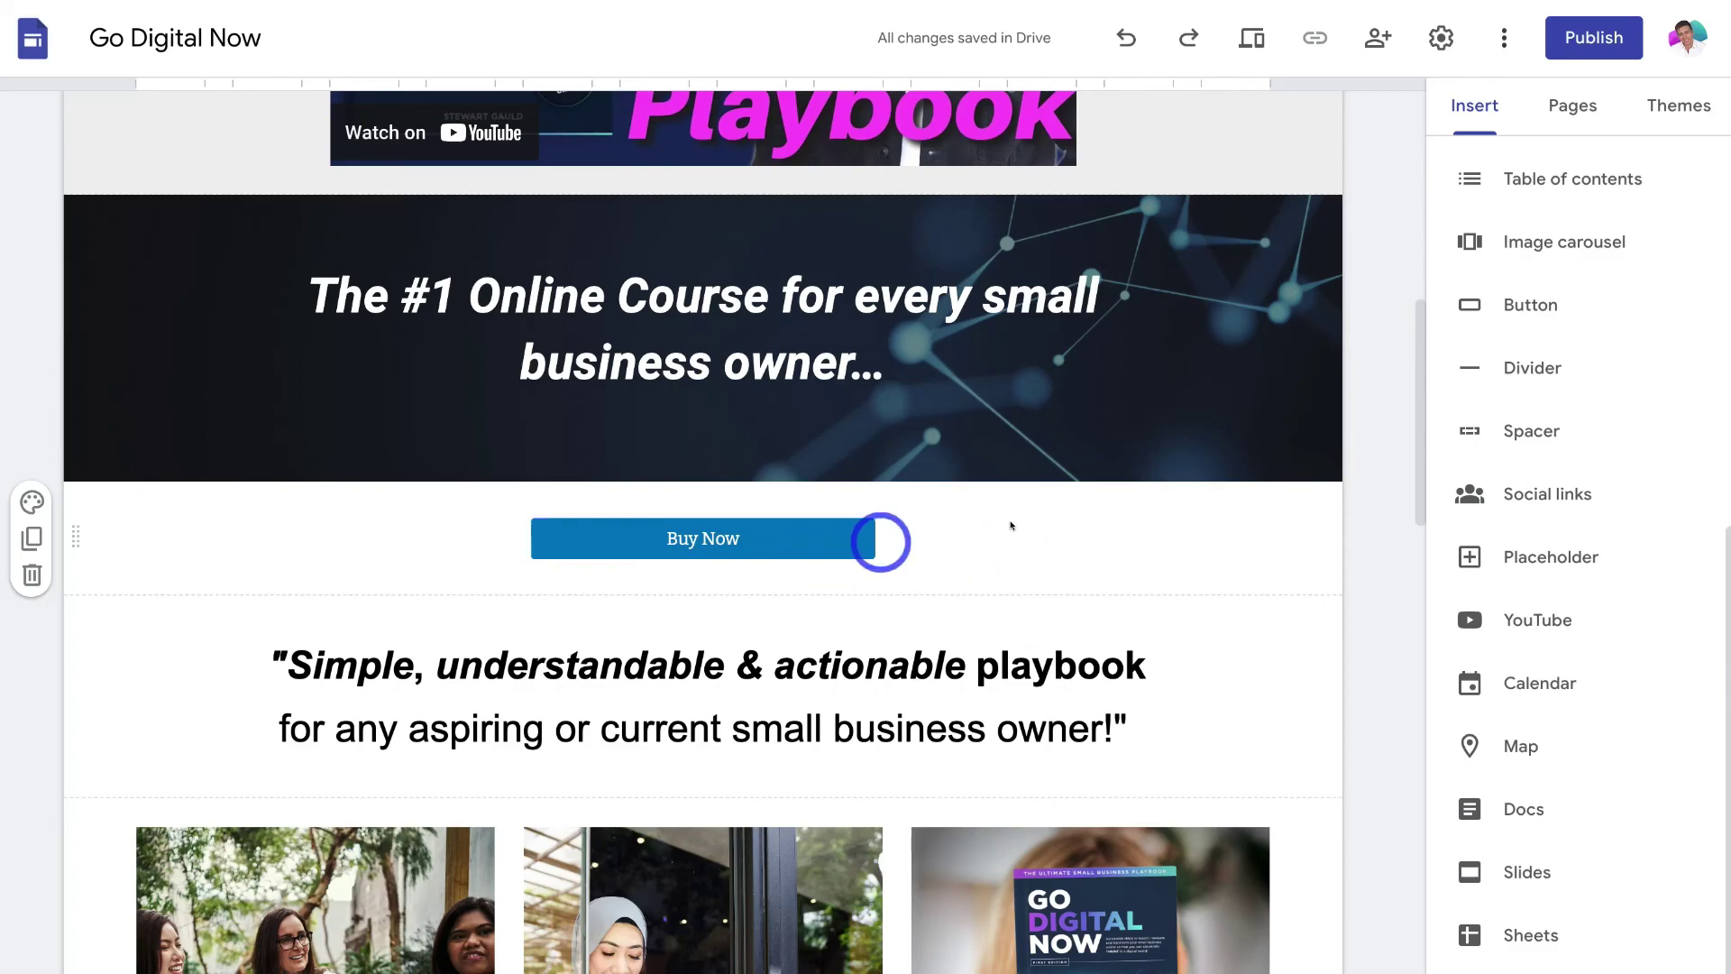
pyautogui.click(1245, 33)
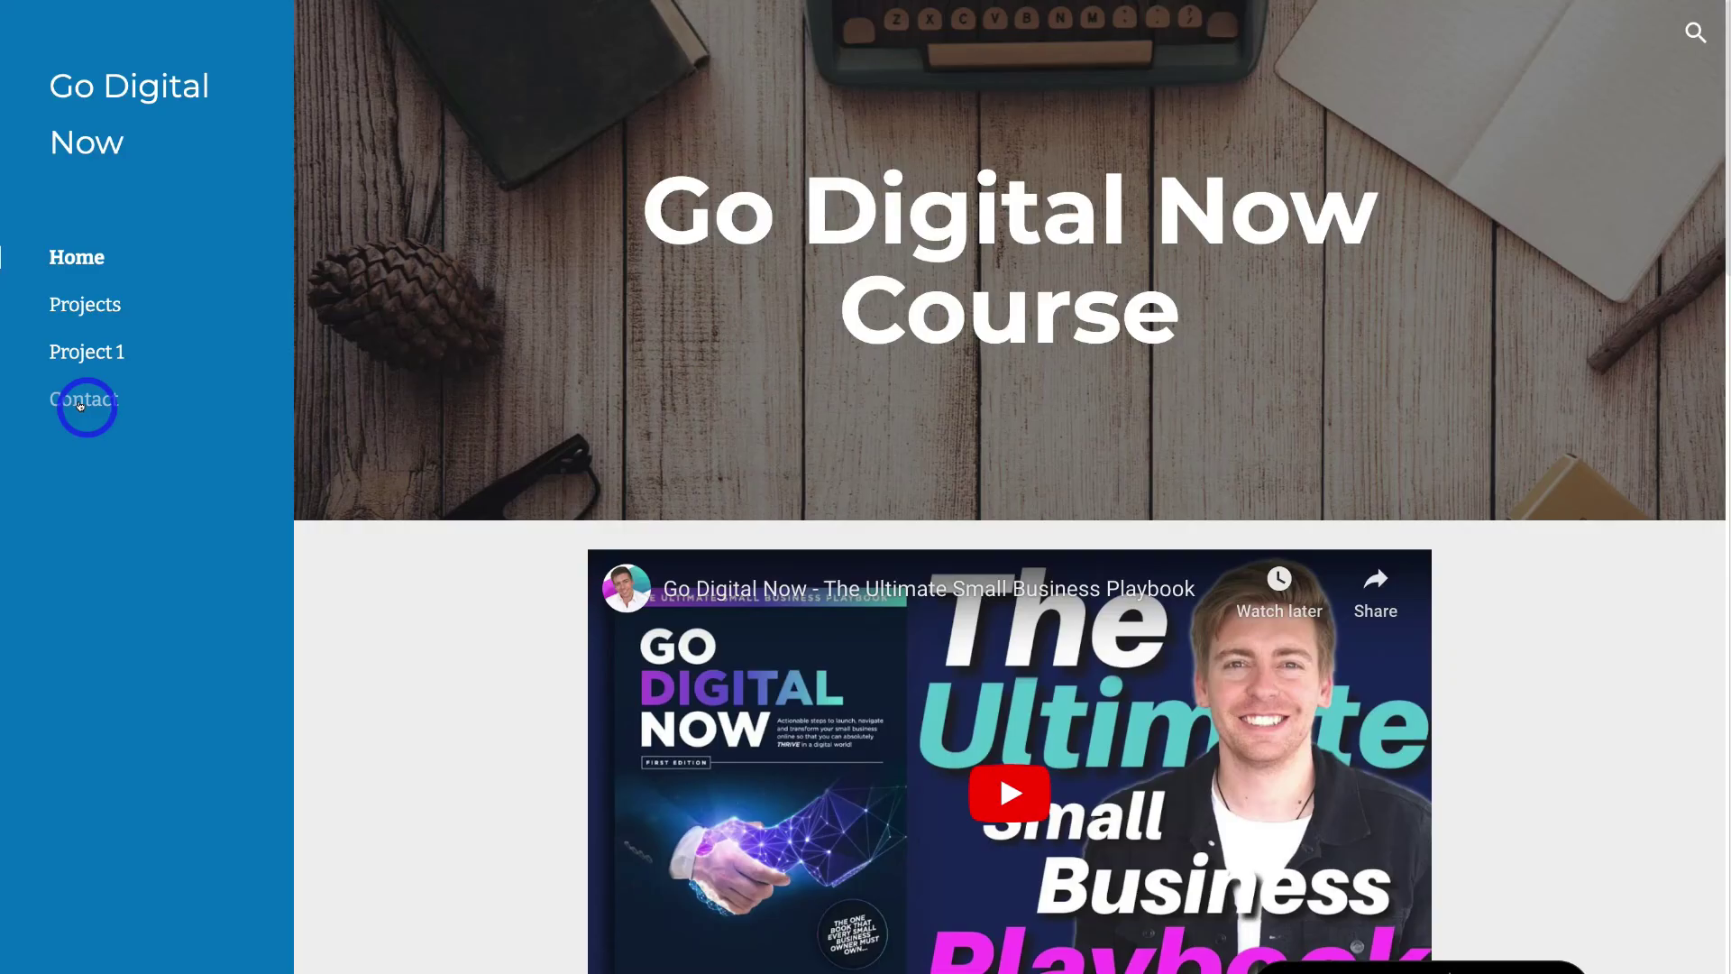
# Review the previewed sales page down to the Go Digital Road Map and follow the first Buy Now button's link to the Stripe checkout
pyautogui.scroll(-8, 568, 478)
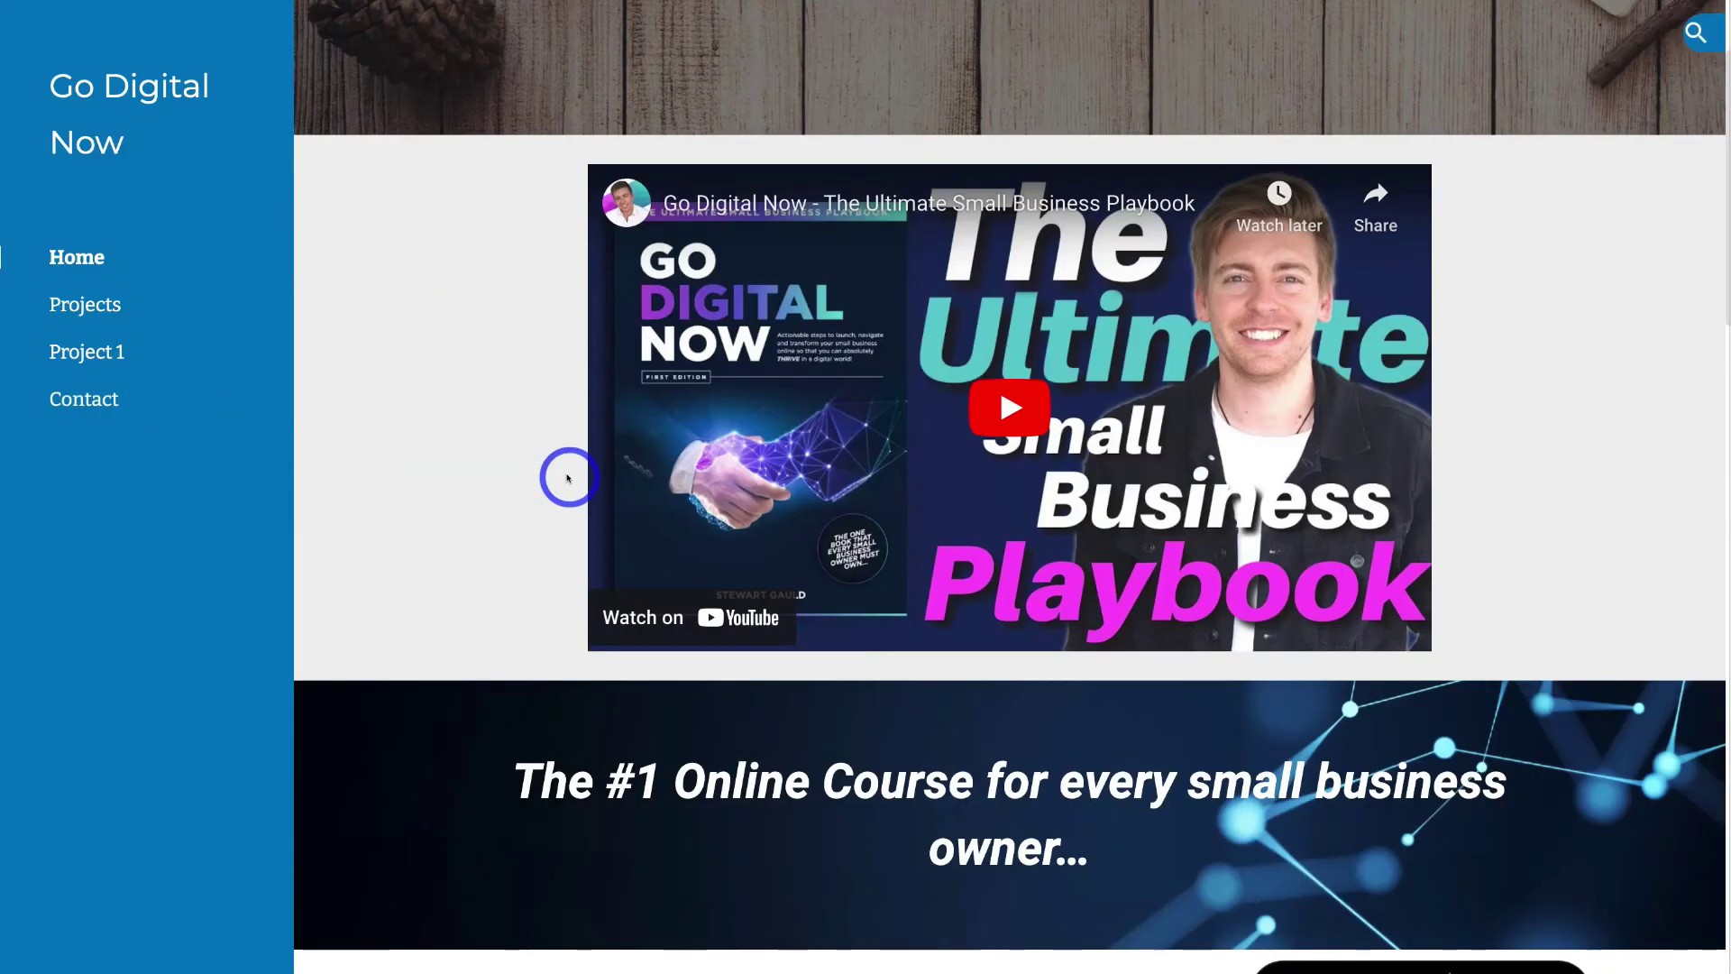
pyautogui.scroll(-2, 568, 479)
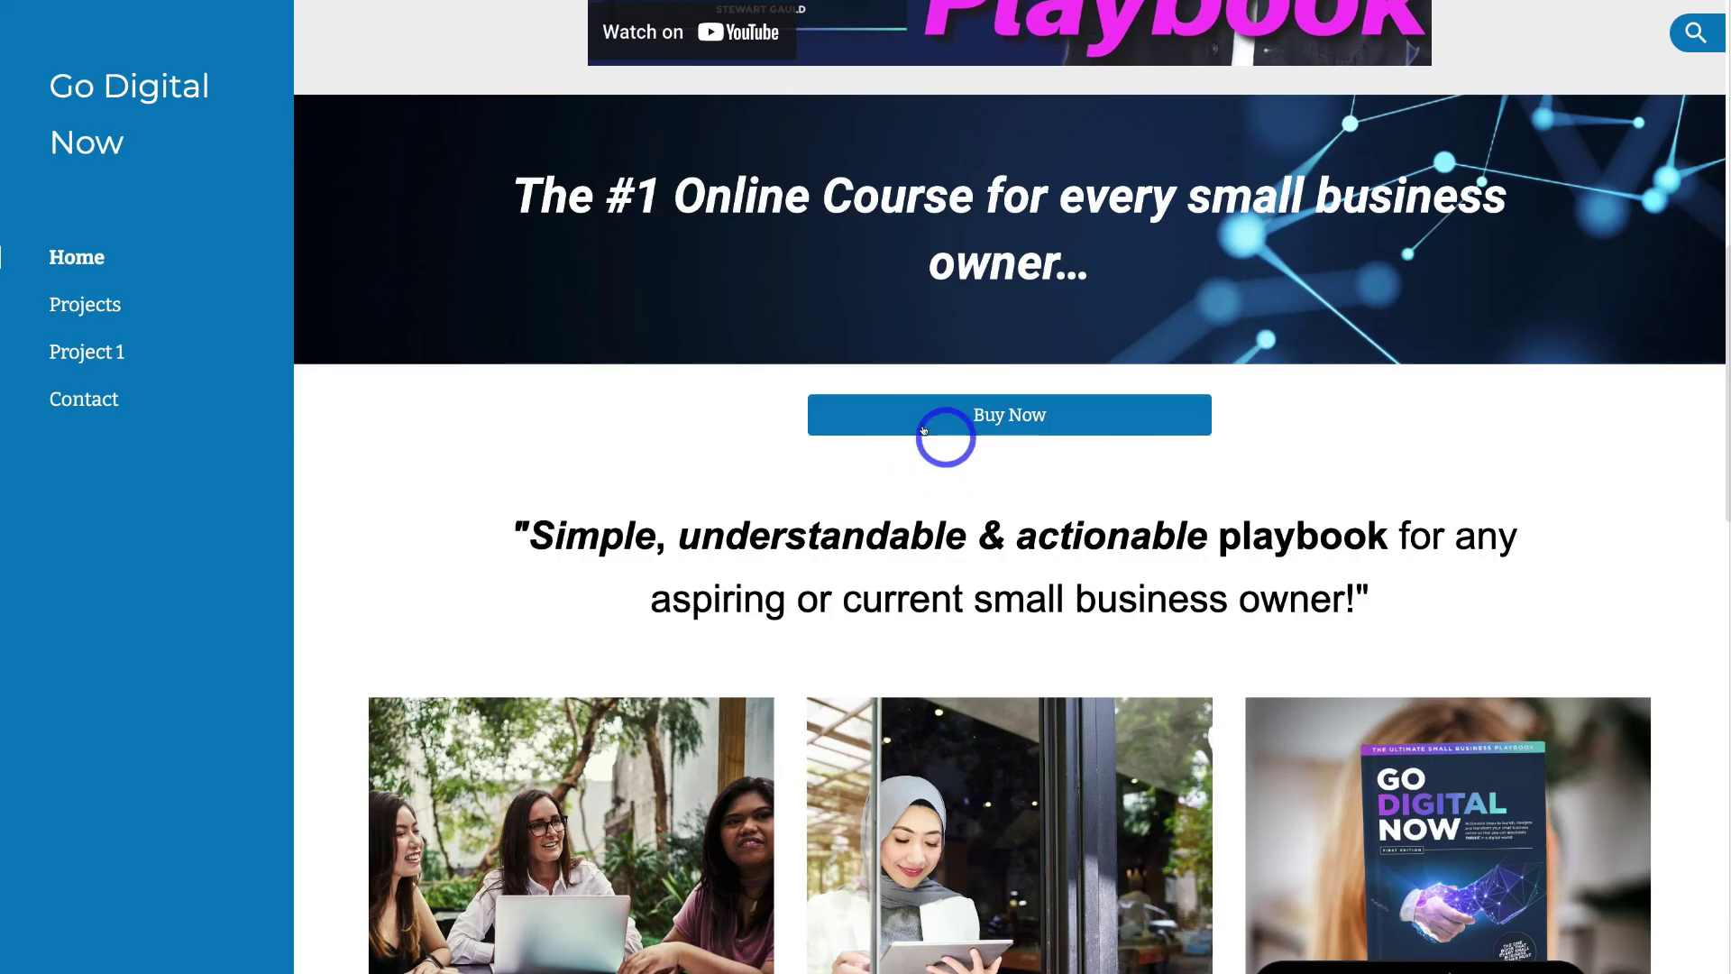
pyautogui.scroll(-9, 984, 429)
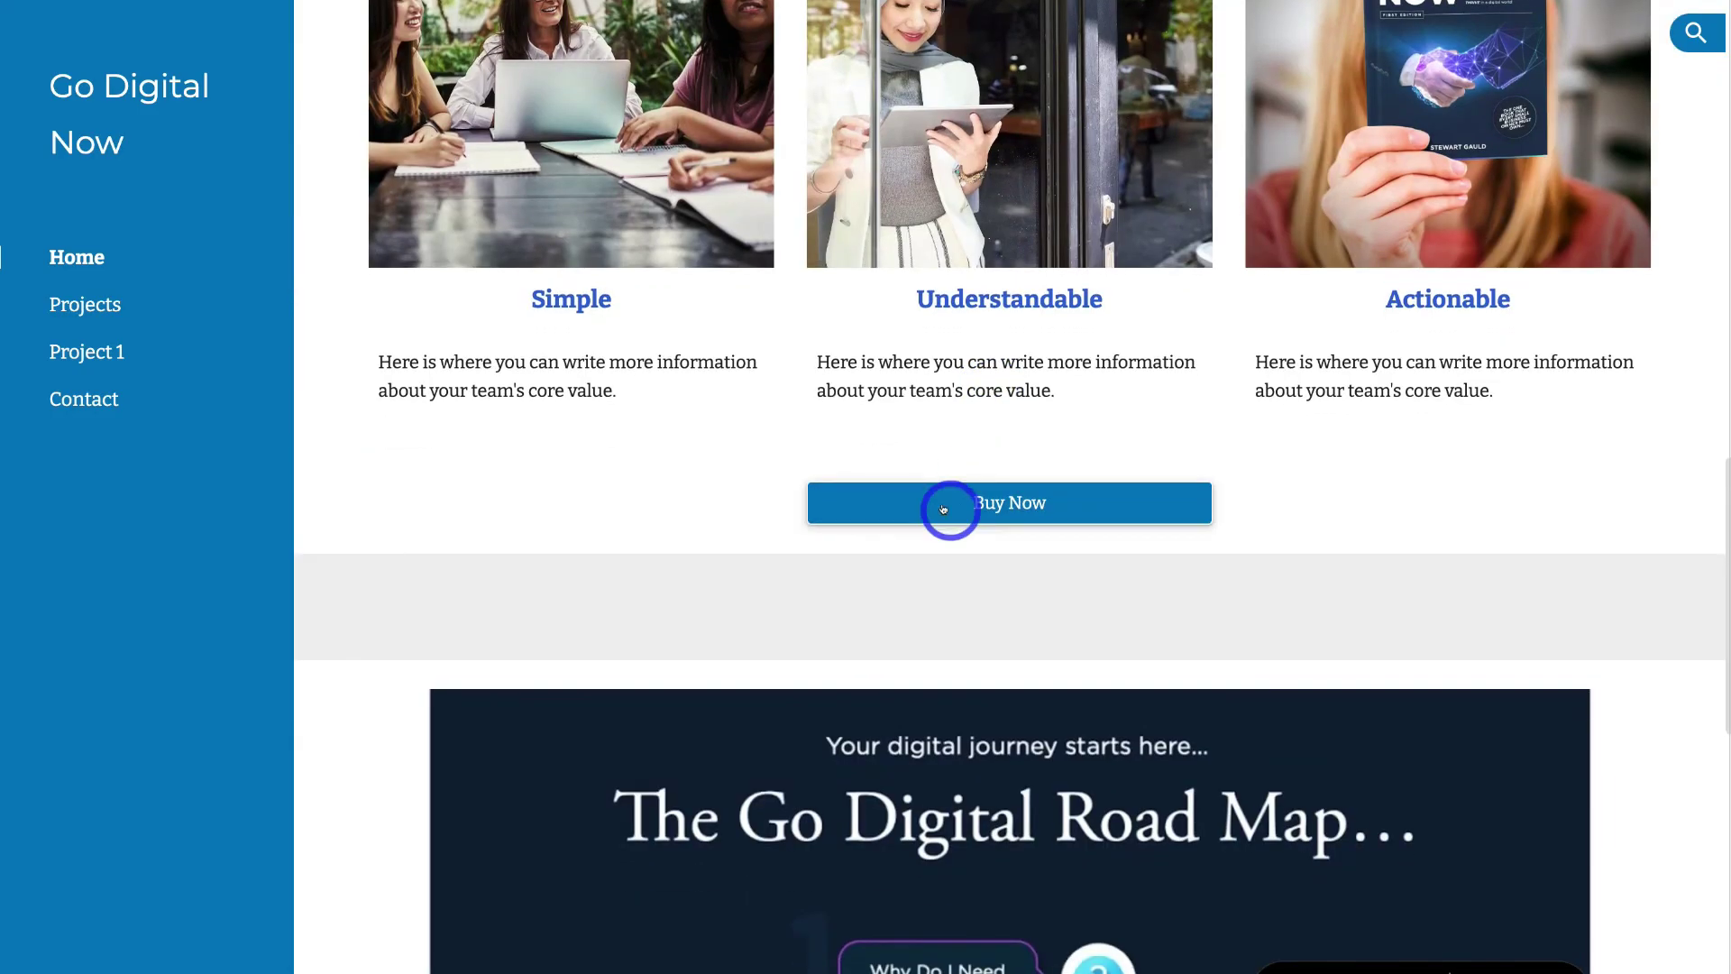
pyautogui.scroll(7, 947, 504)
pyautogui.scroll(-15, 948, 507)
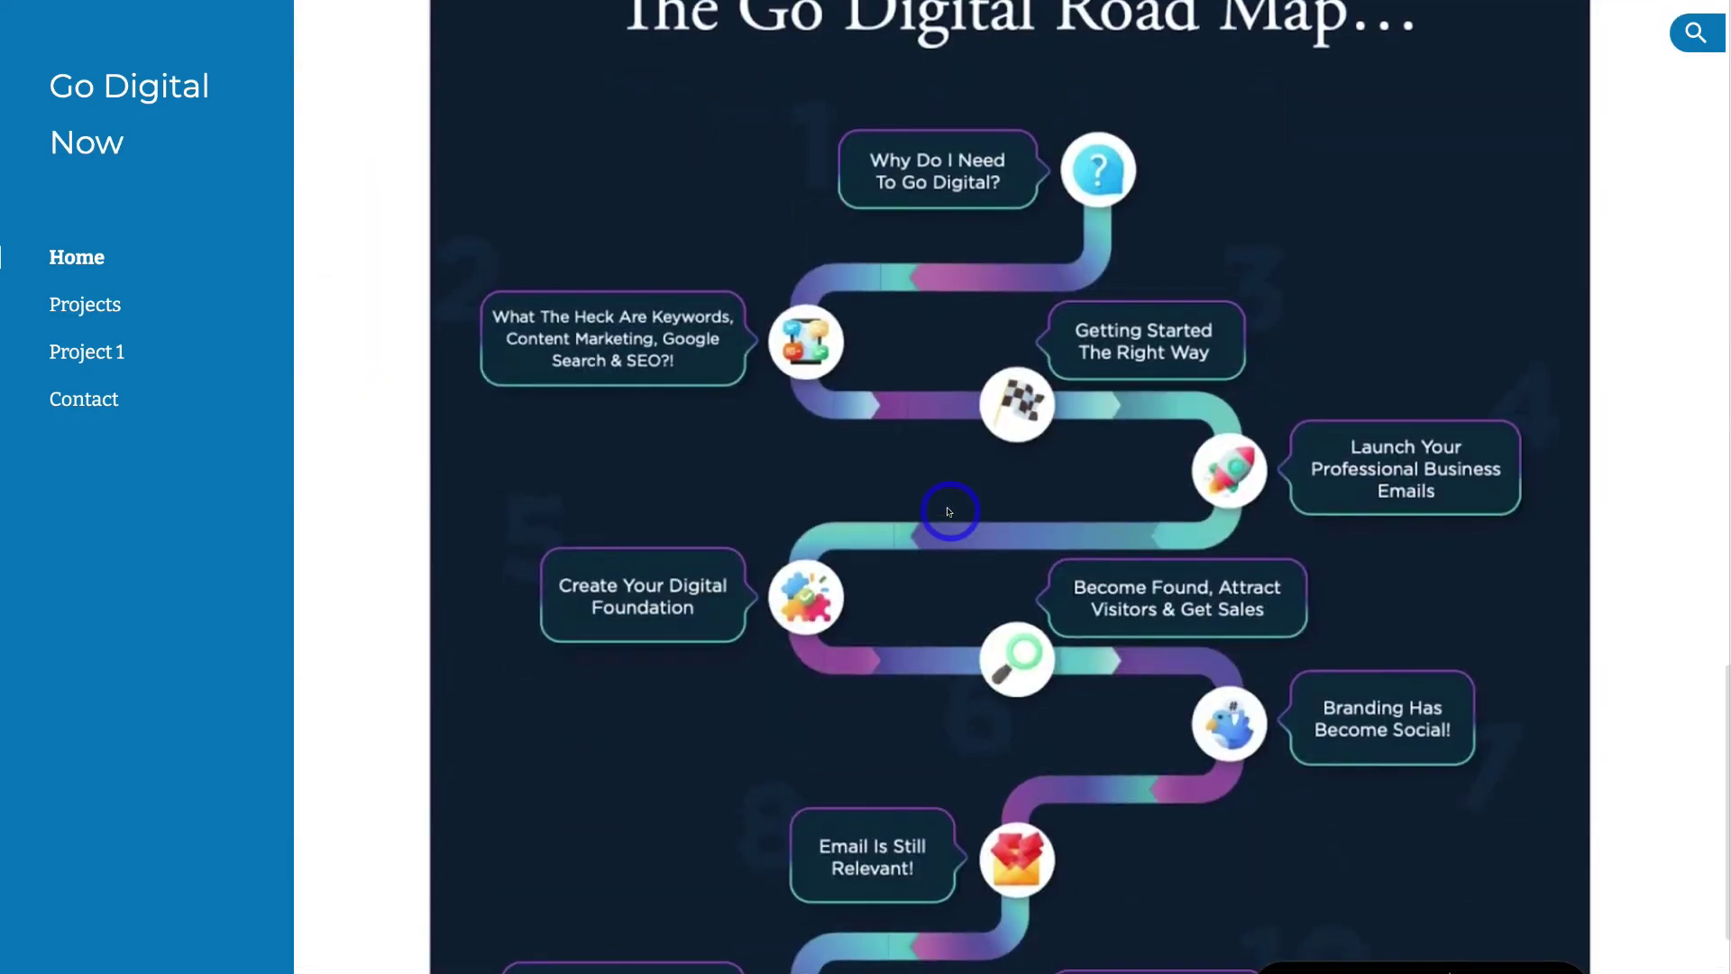
pyautogui.scroll(9, 949, 510)
pyautogui.scroll(7, 948, 512)
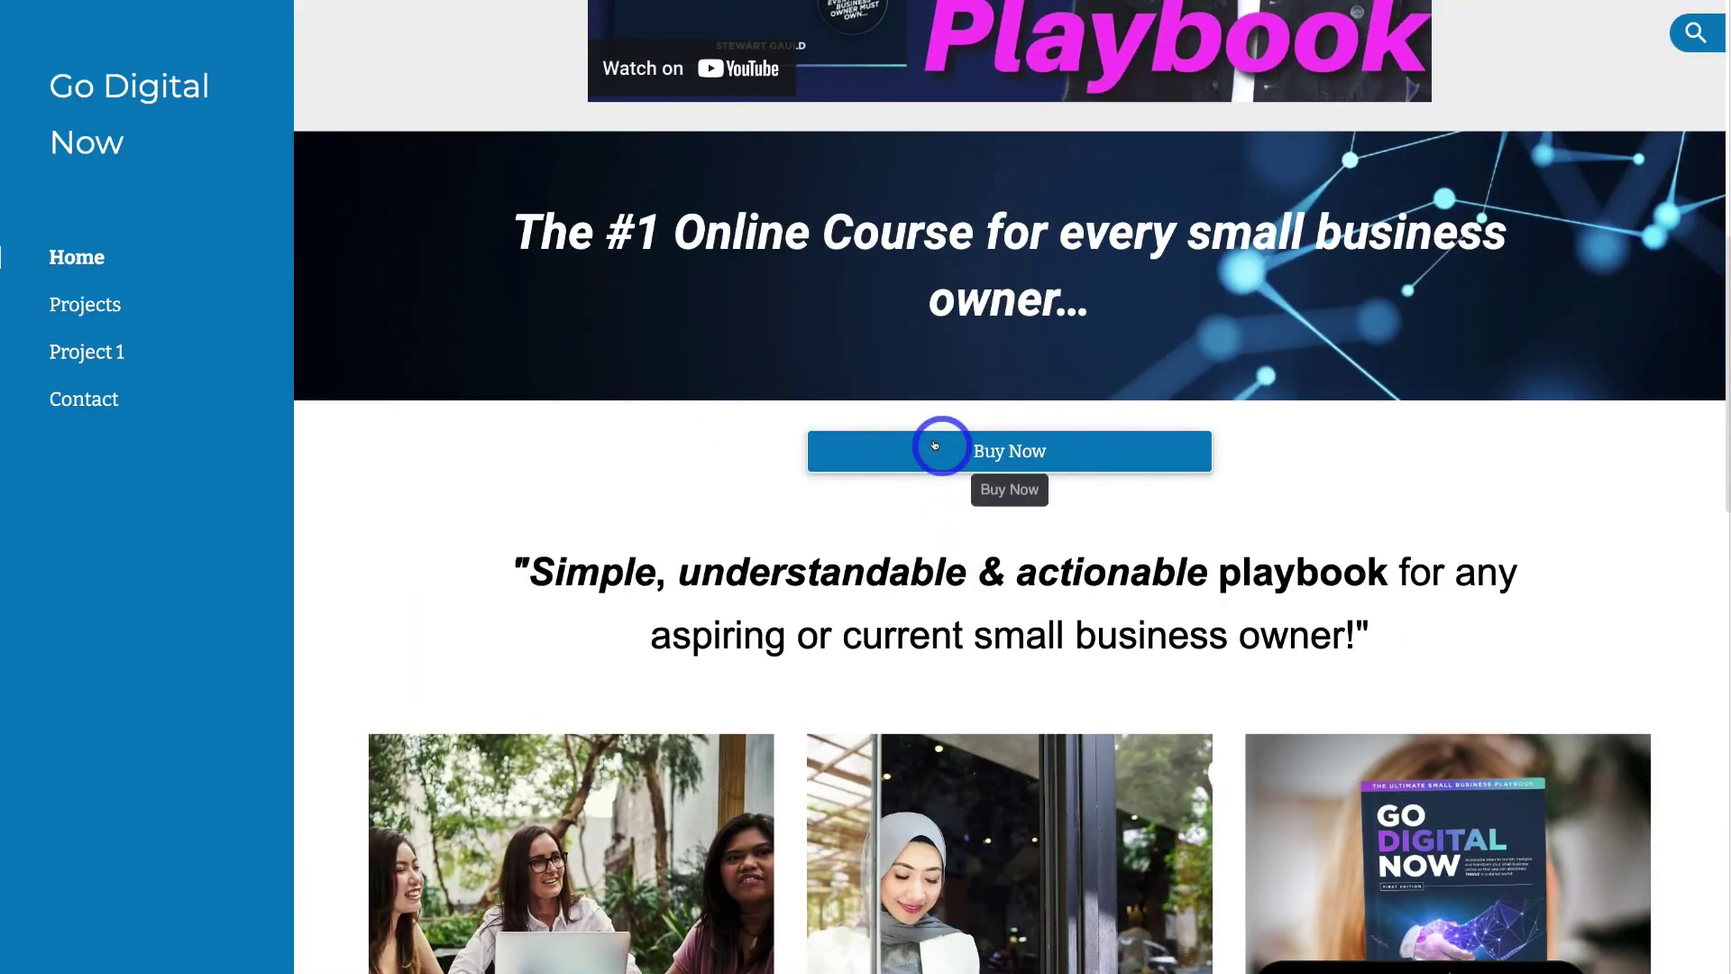
pyautogui.click(936, 444)
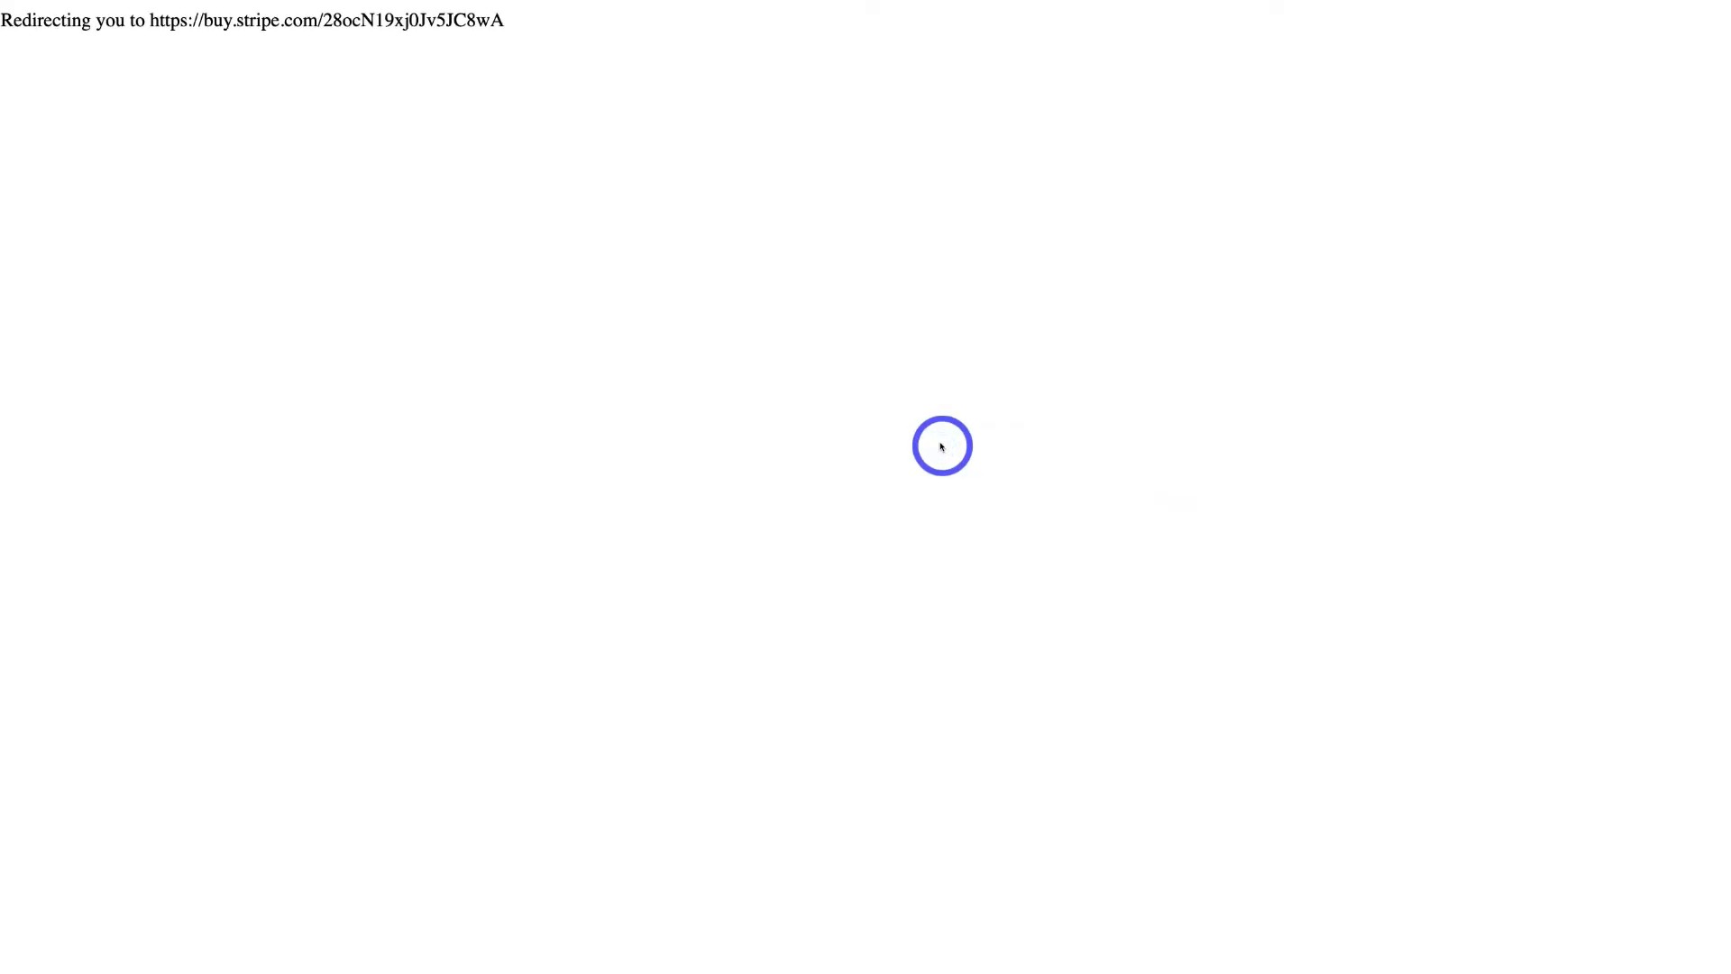